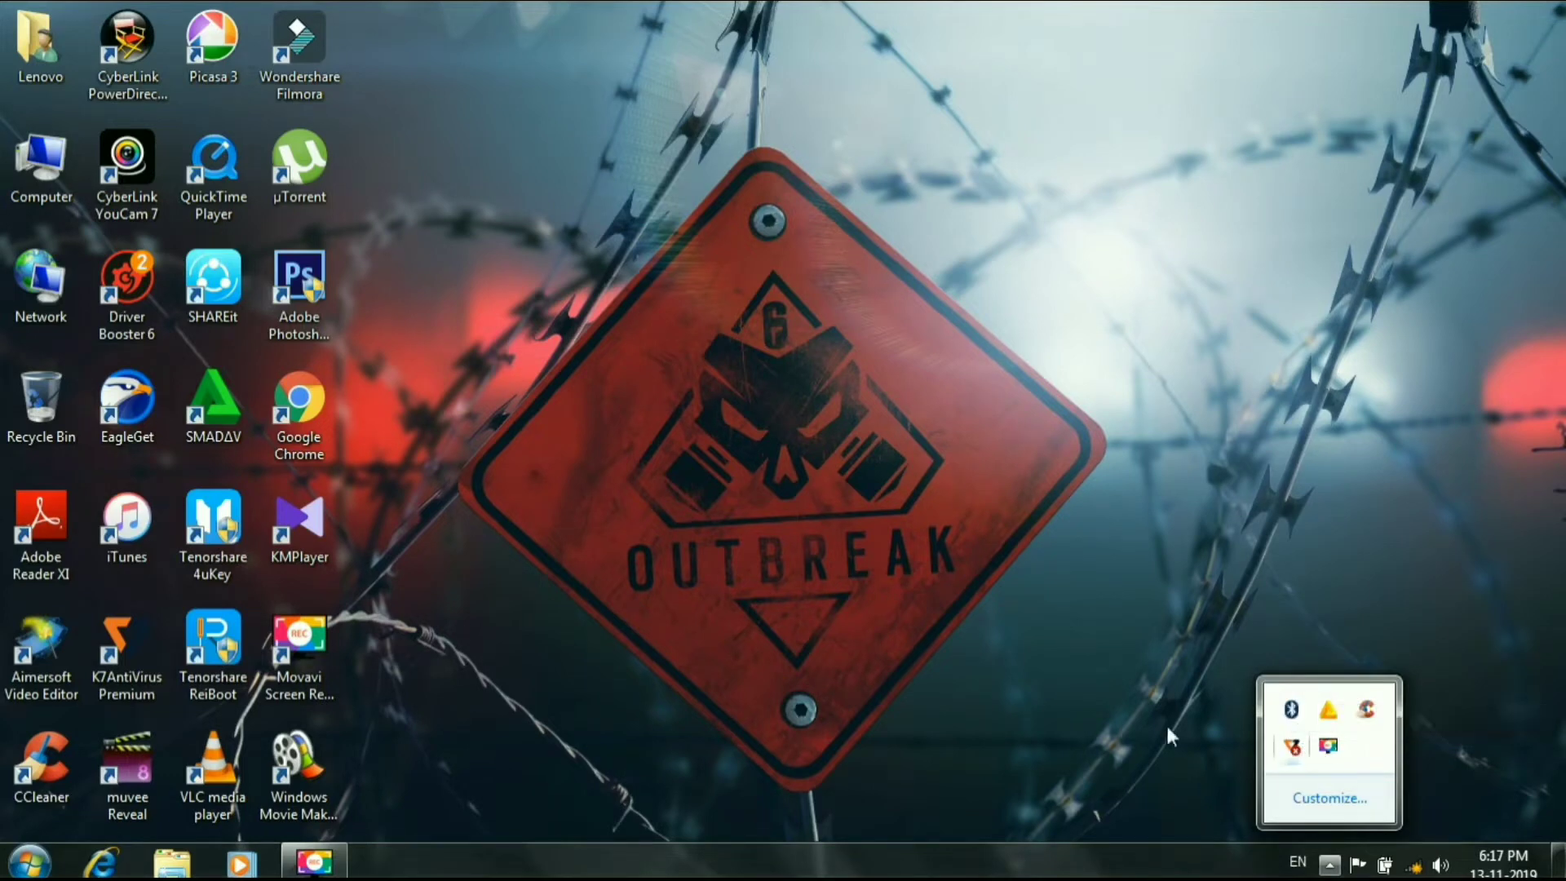
Step: Dismiss the tray overflow, check the available wireless networks, and clear the desktop
click(1159, 724)
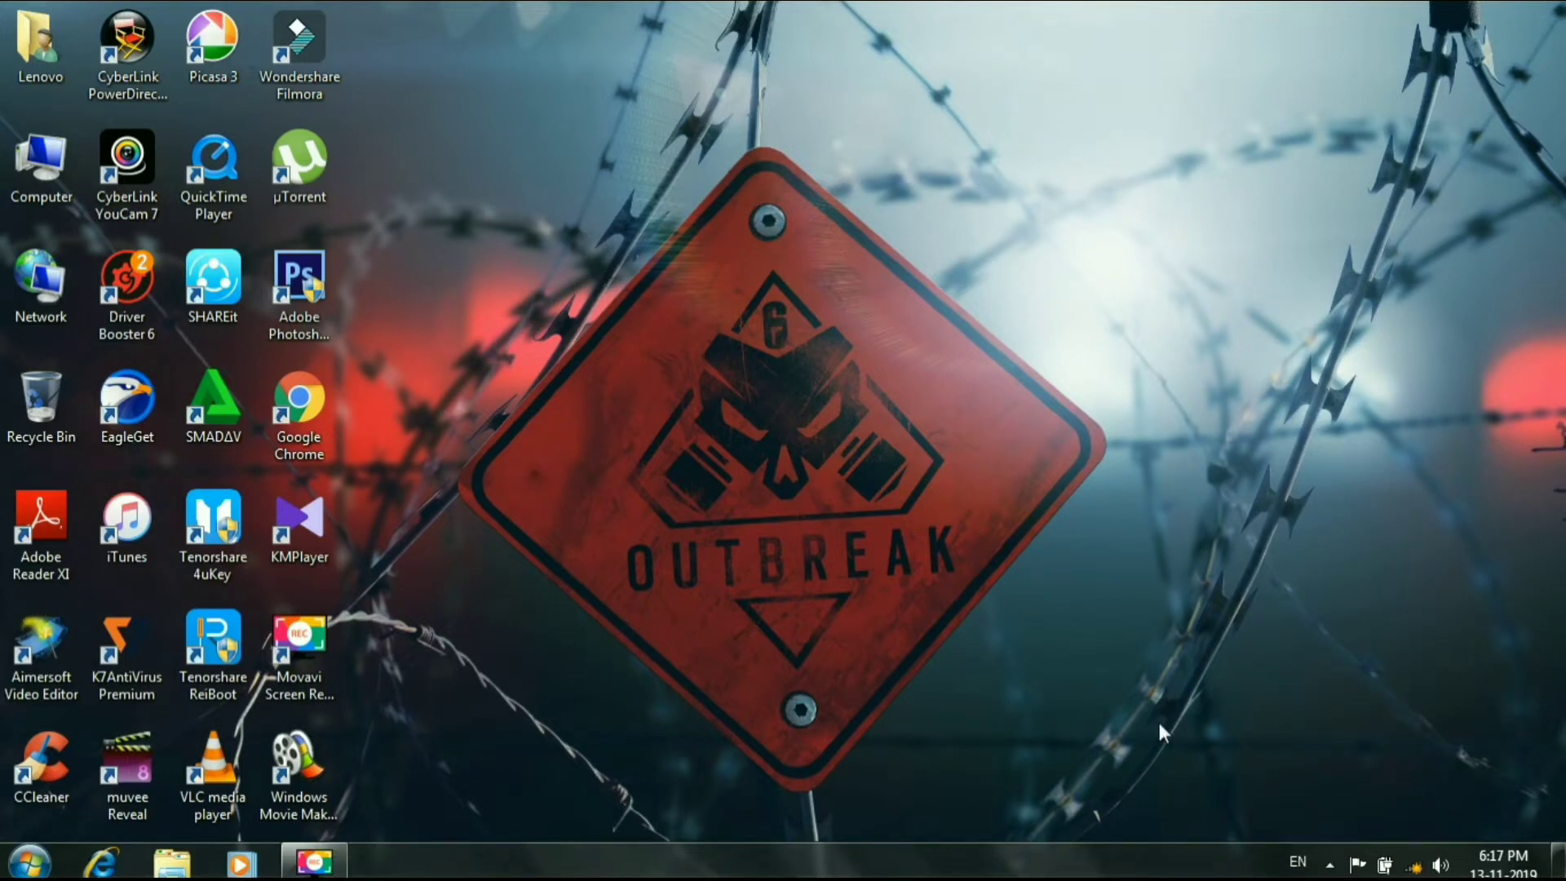
click(1418, 870)
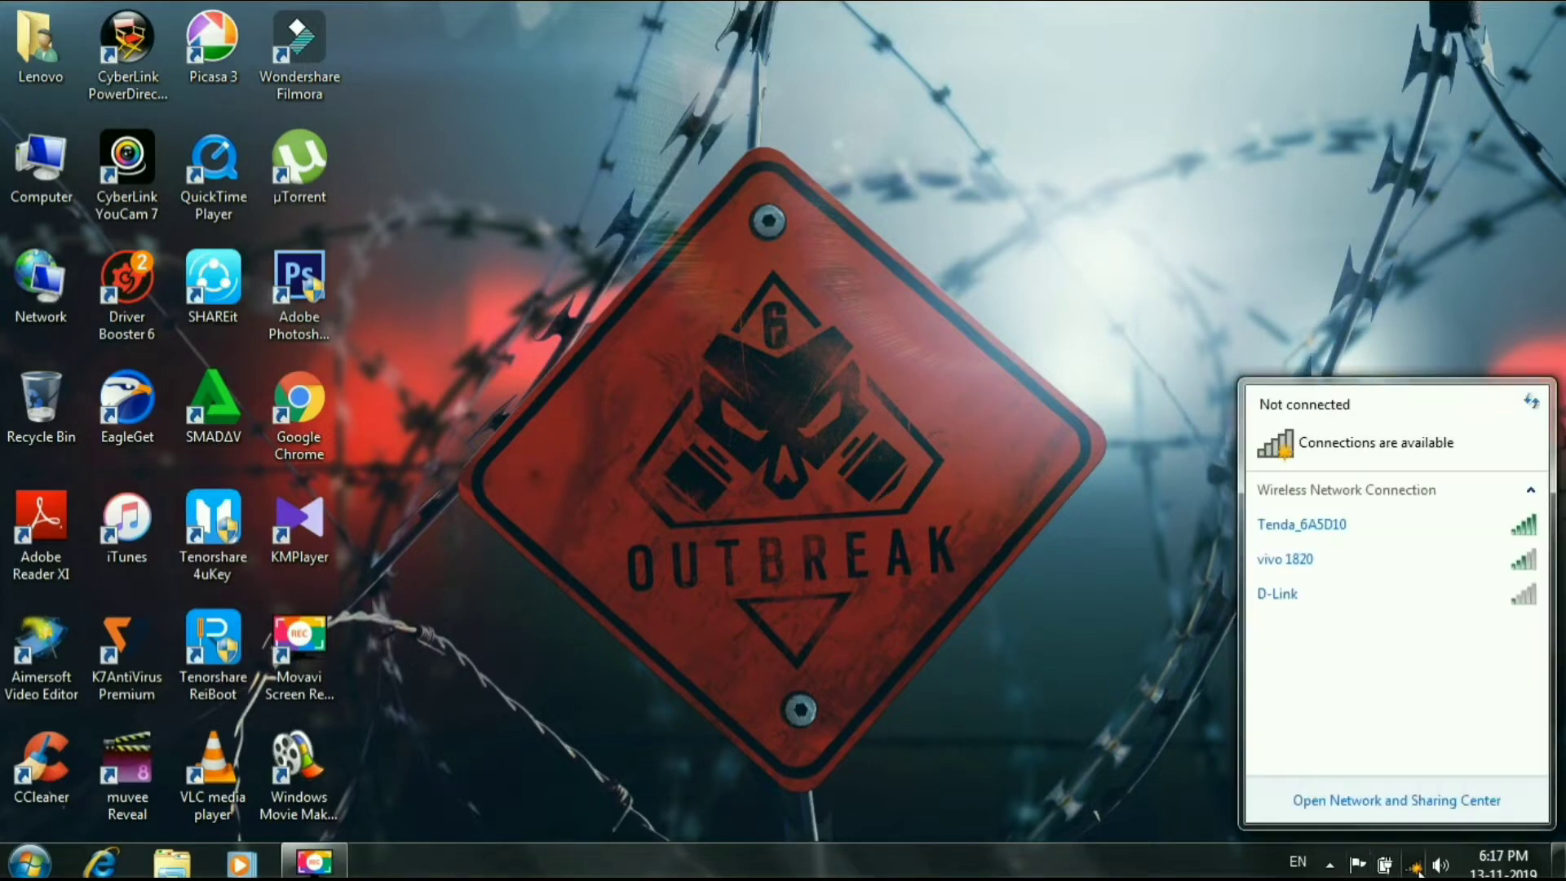
click(996, 560)
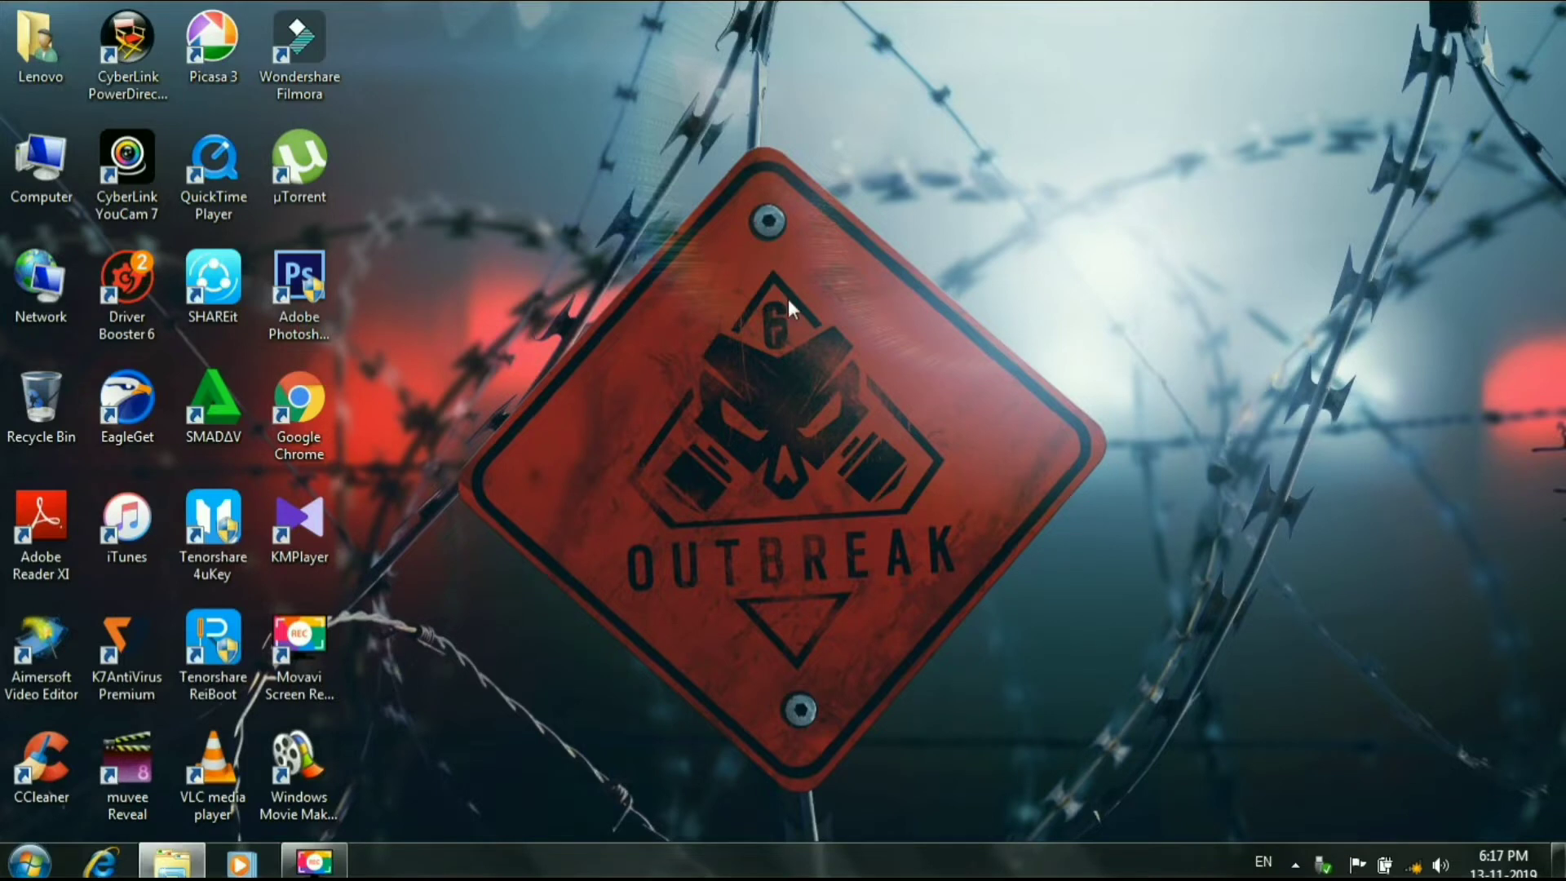
Step: Dismiss the antivirus and AutoPlay USB prompts and open Computer
click(1020, 279)
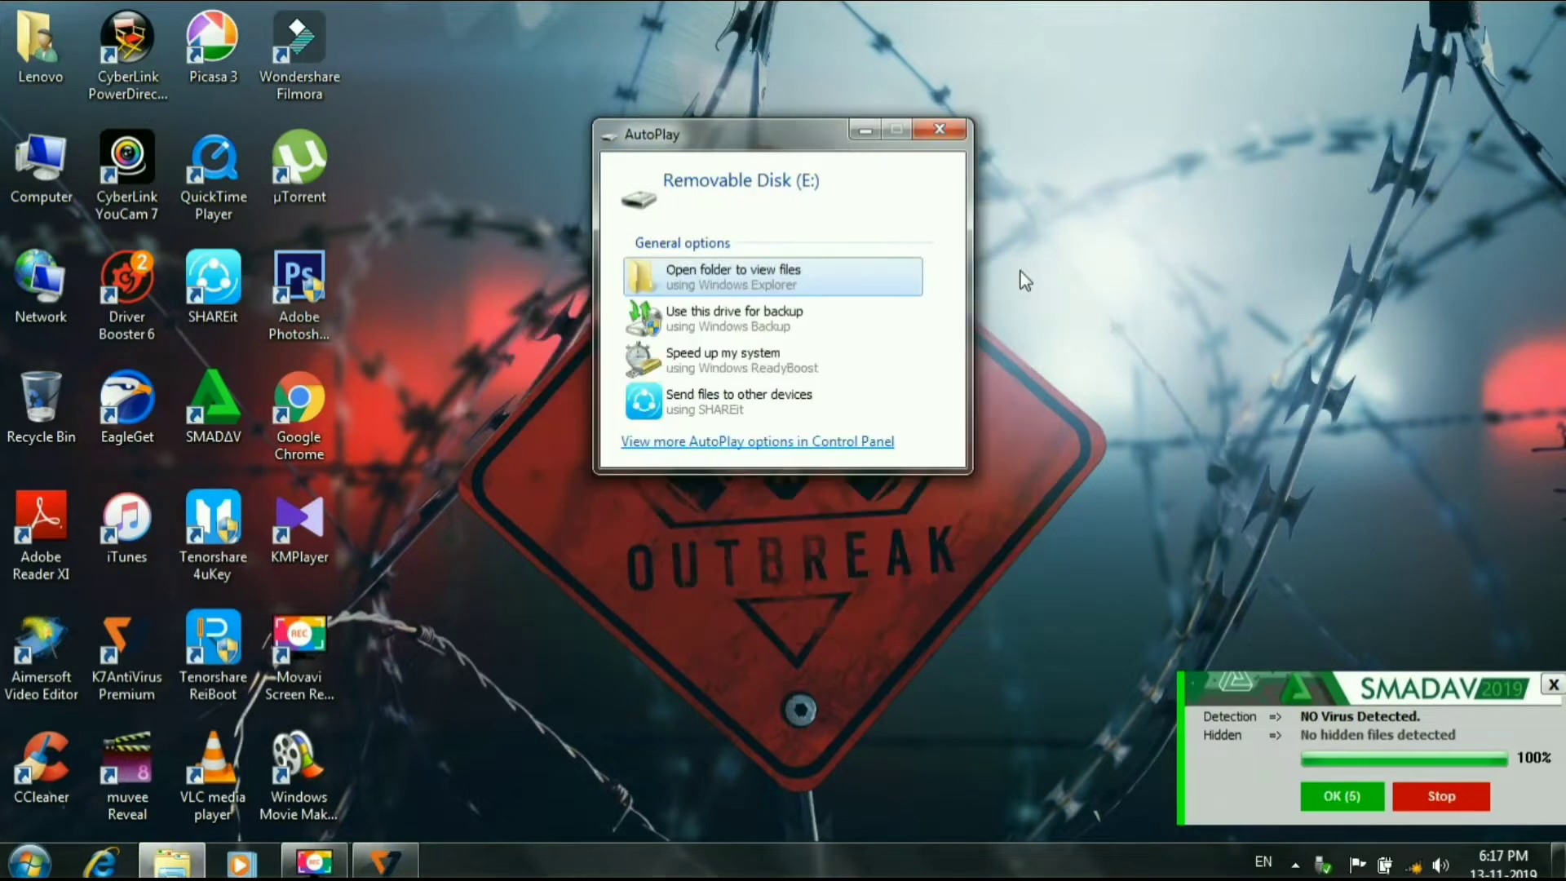
click(939, 129)
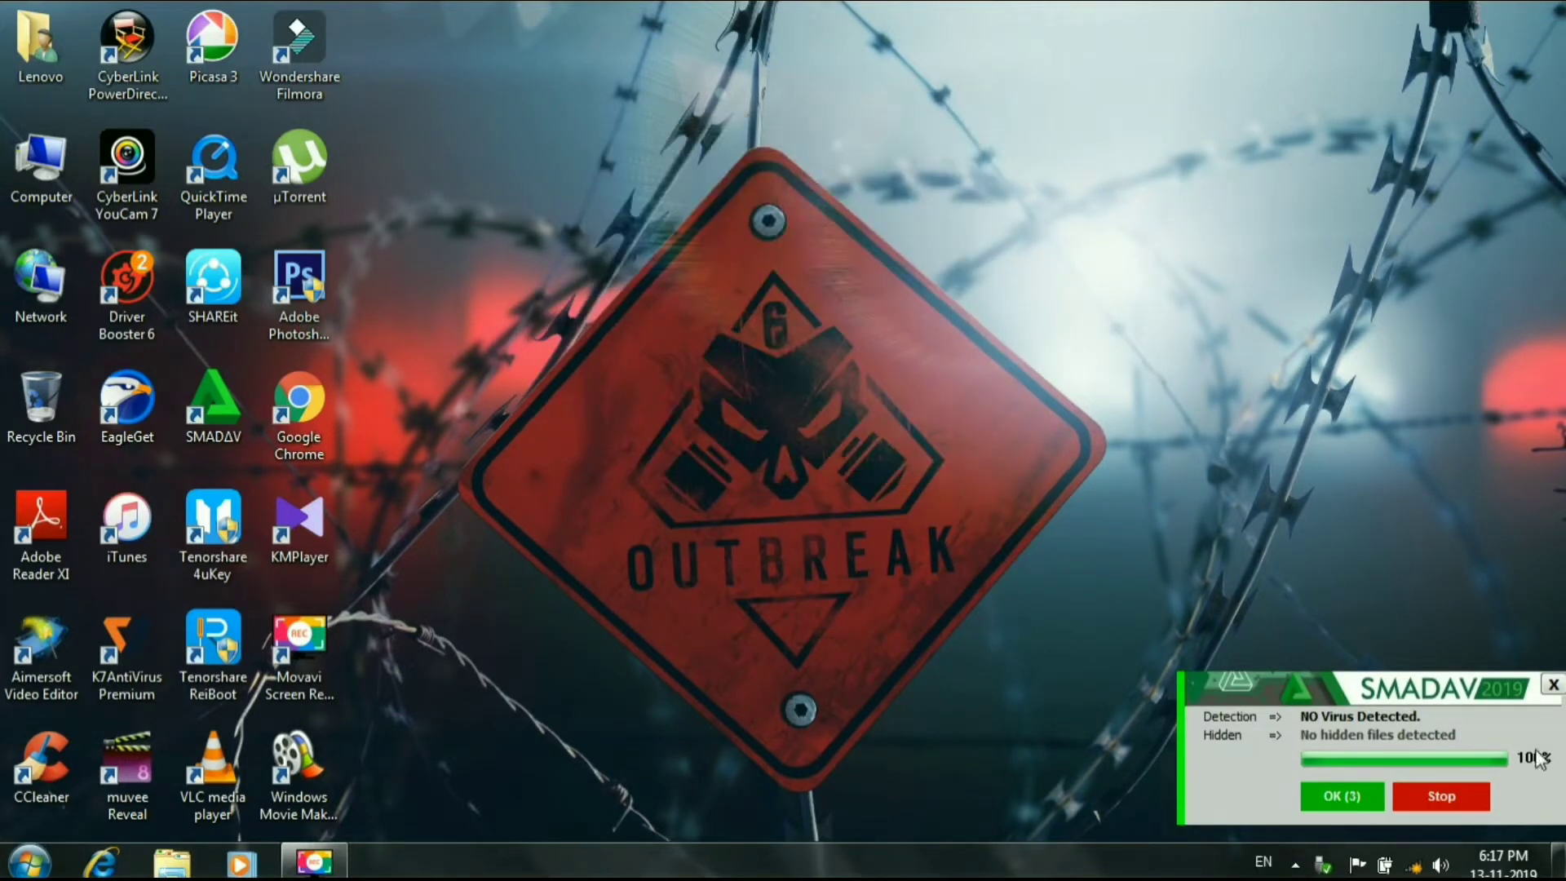
double_click(41, 163)
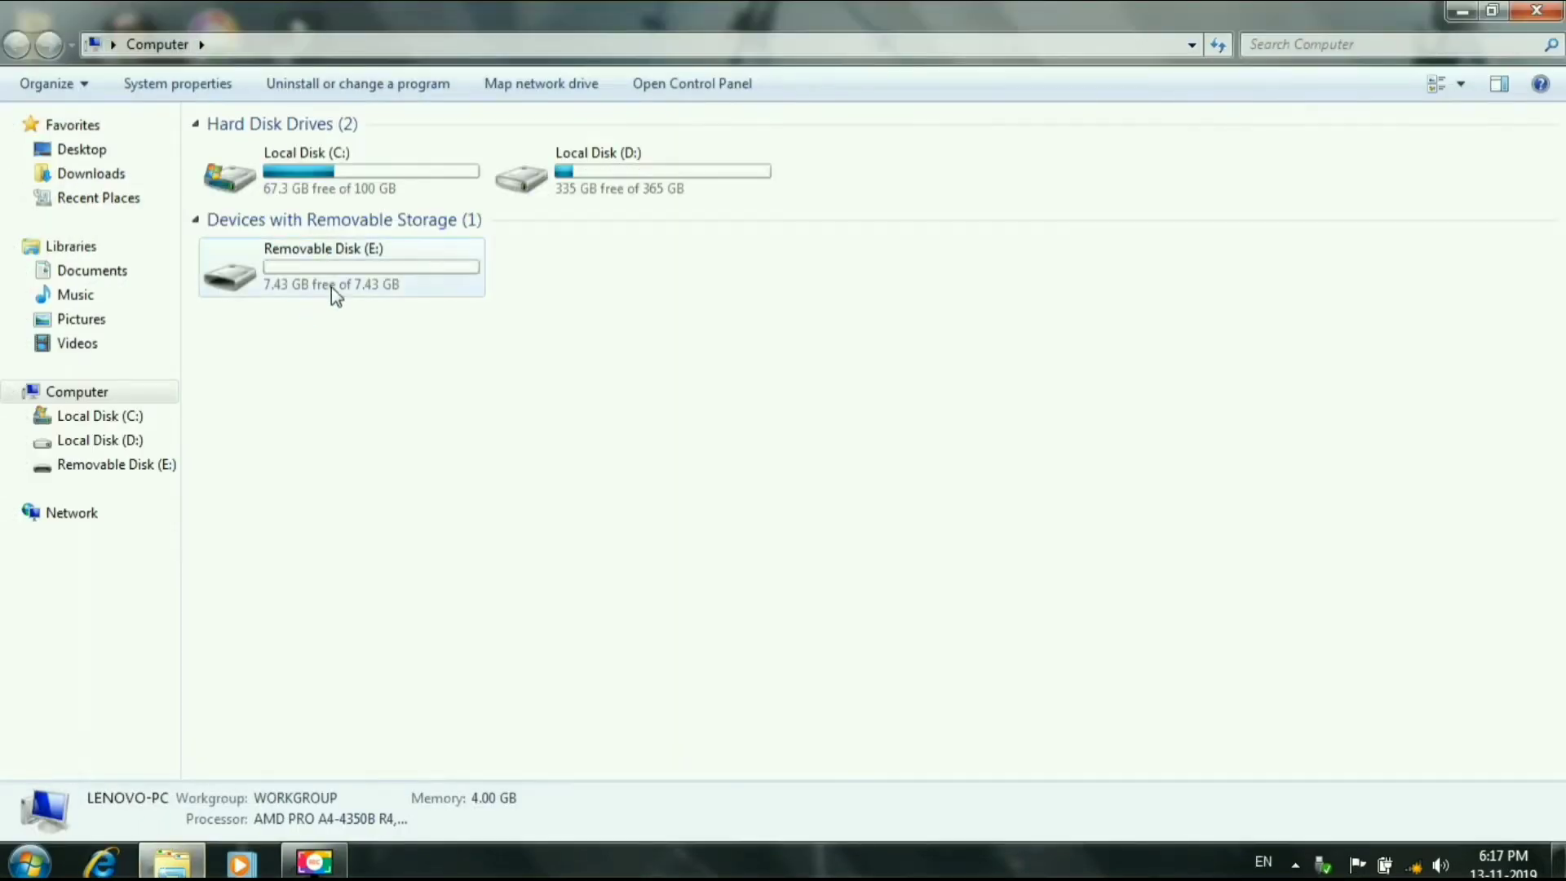
Step: Quick-format Removable Disk (E:) as FAT32, confirming the data erase
right_click(331, 287)
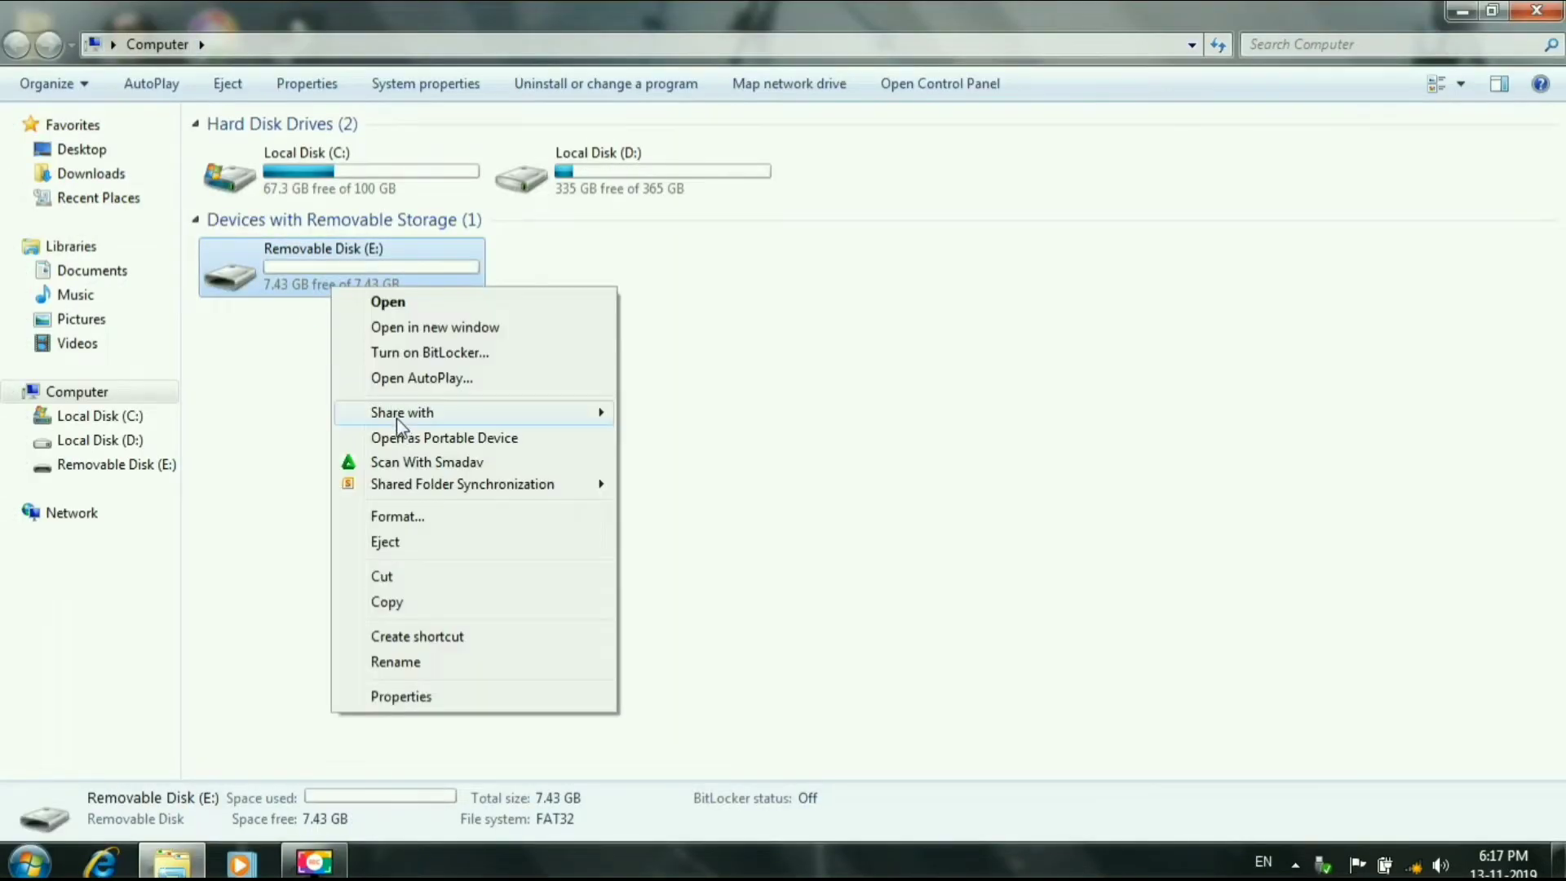
click(432, 514)
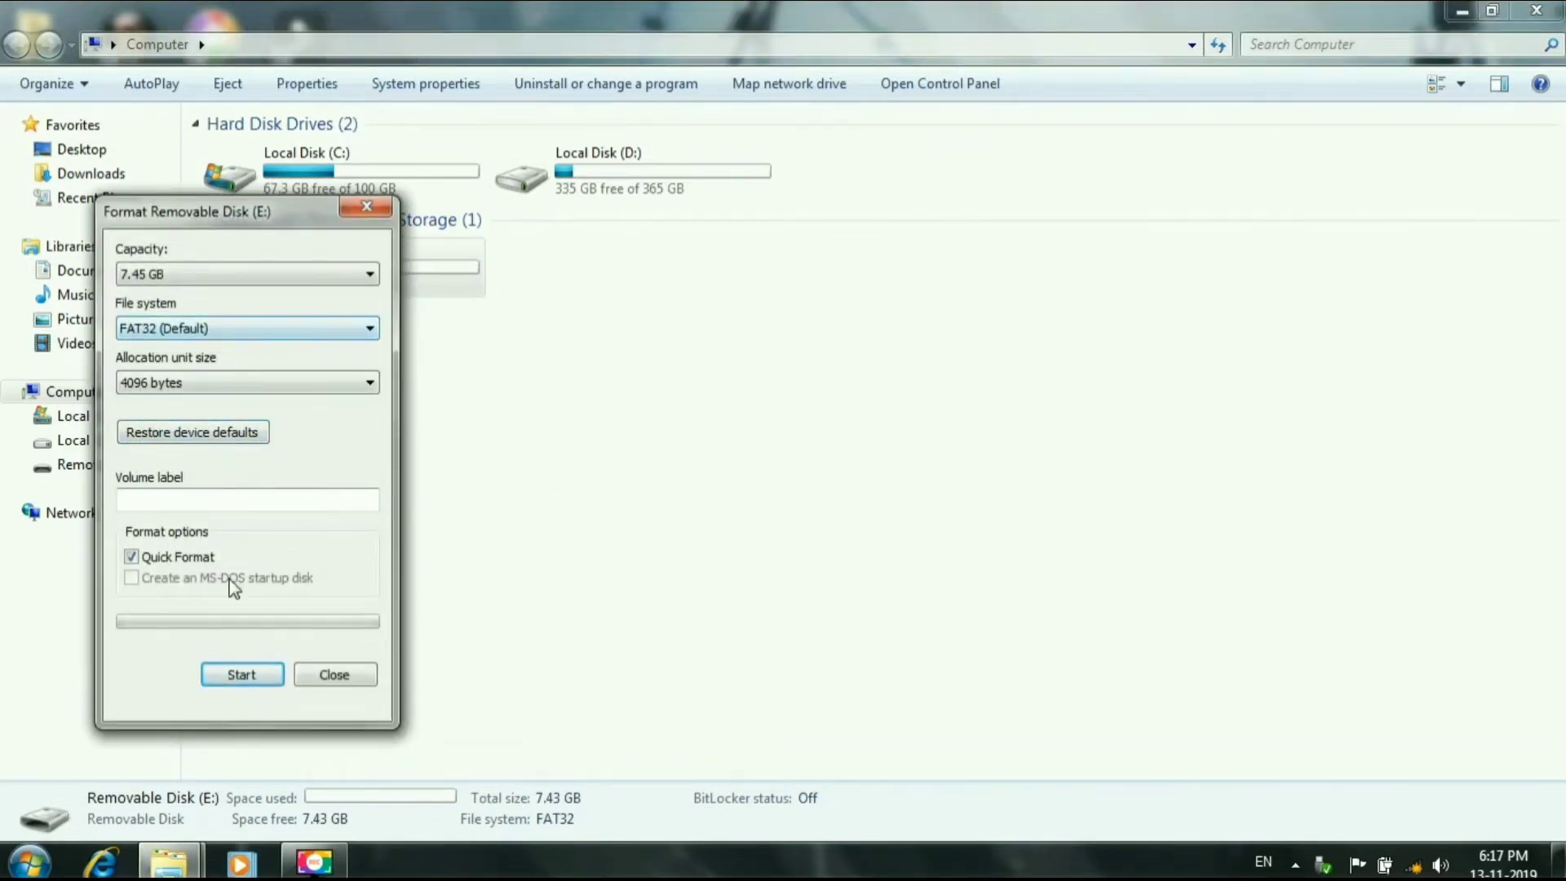
click(241, 674)
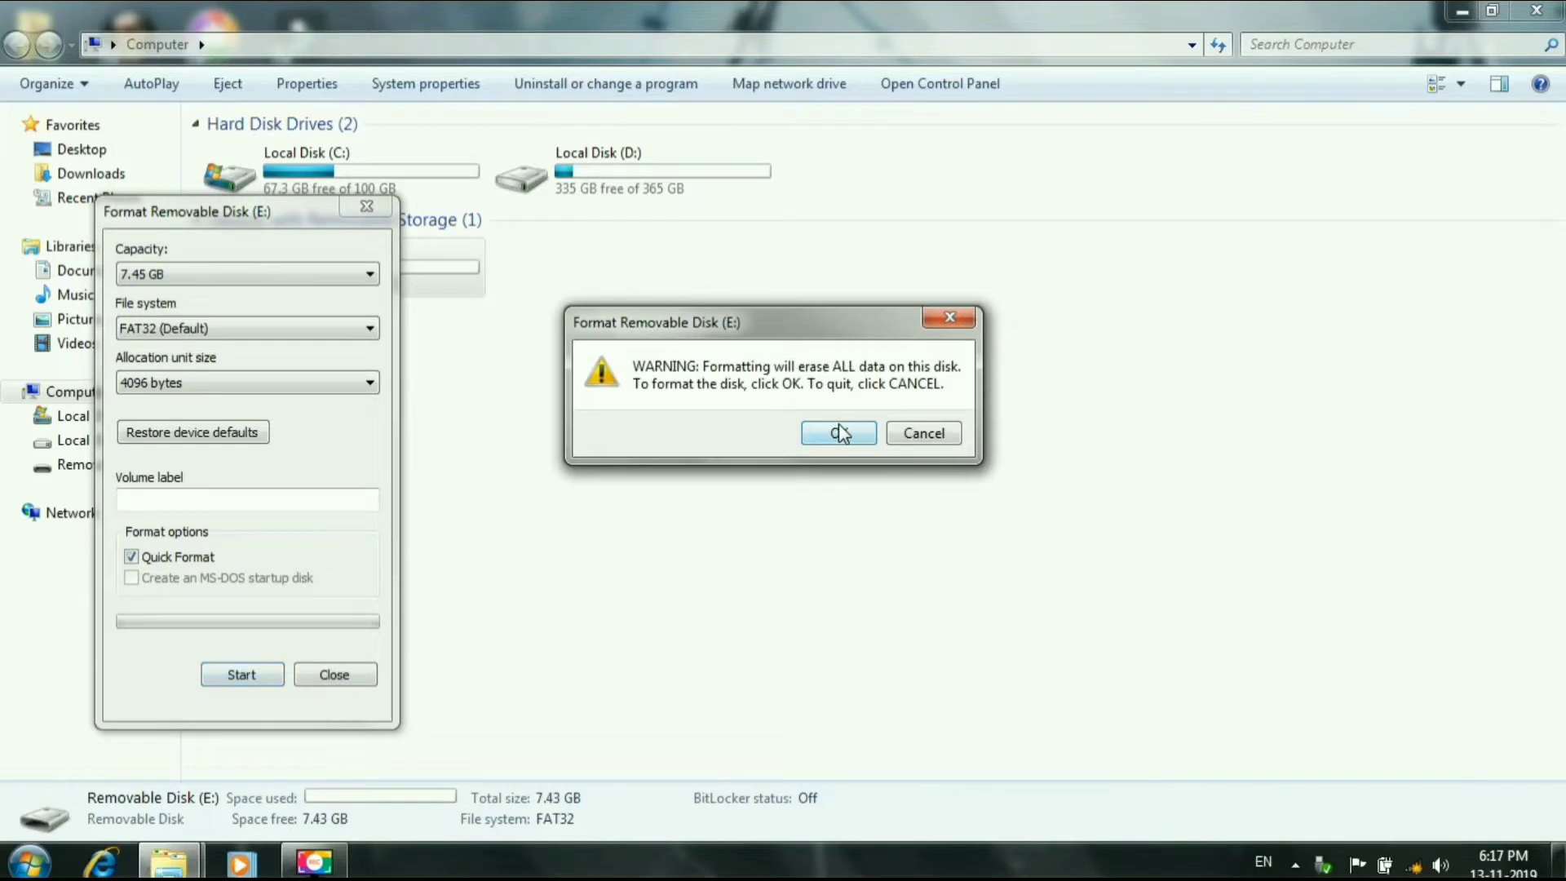
click(838, 426)
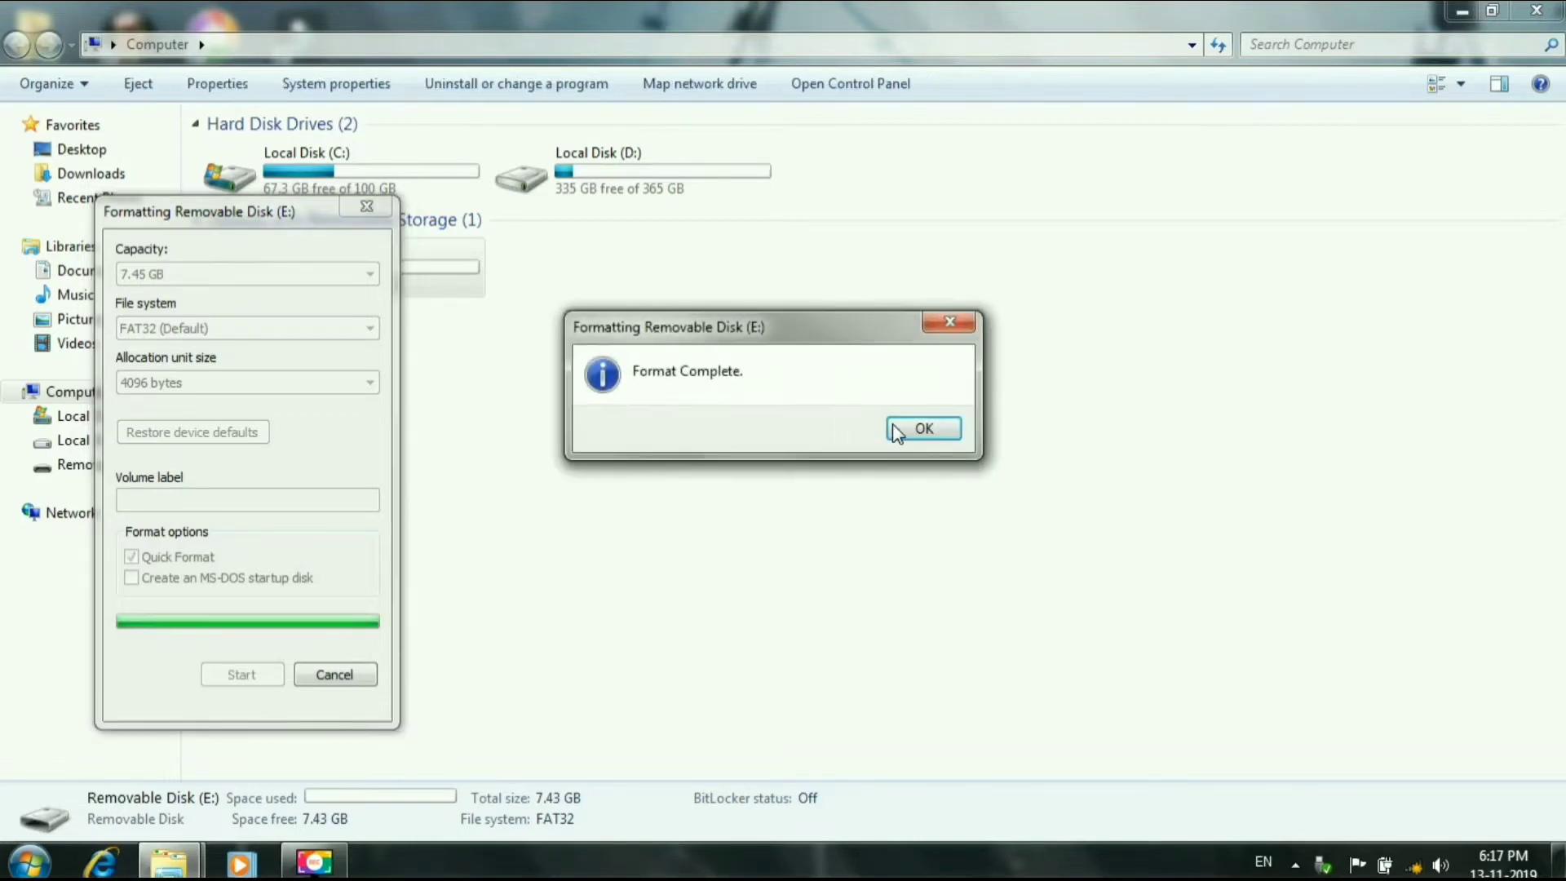
click(905, 426)
click(313, 676)
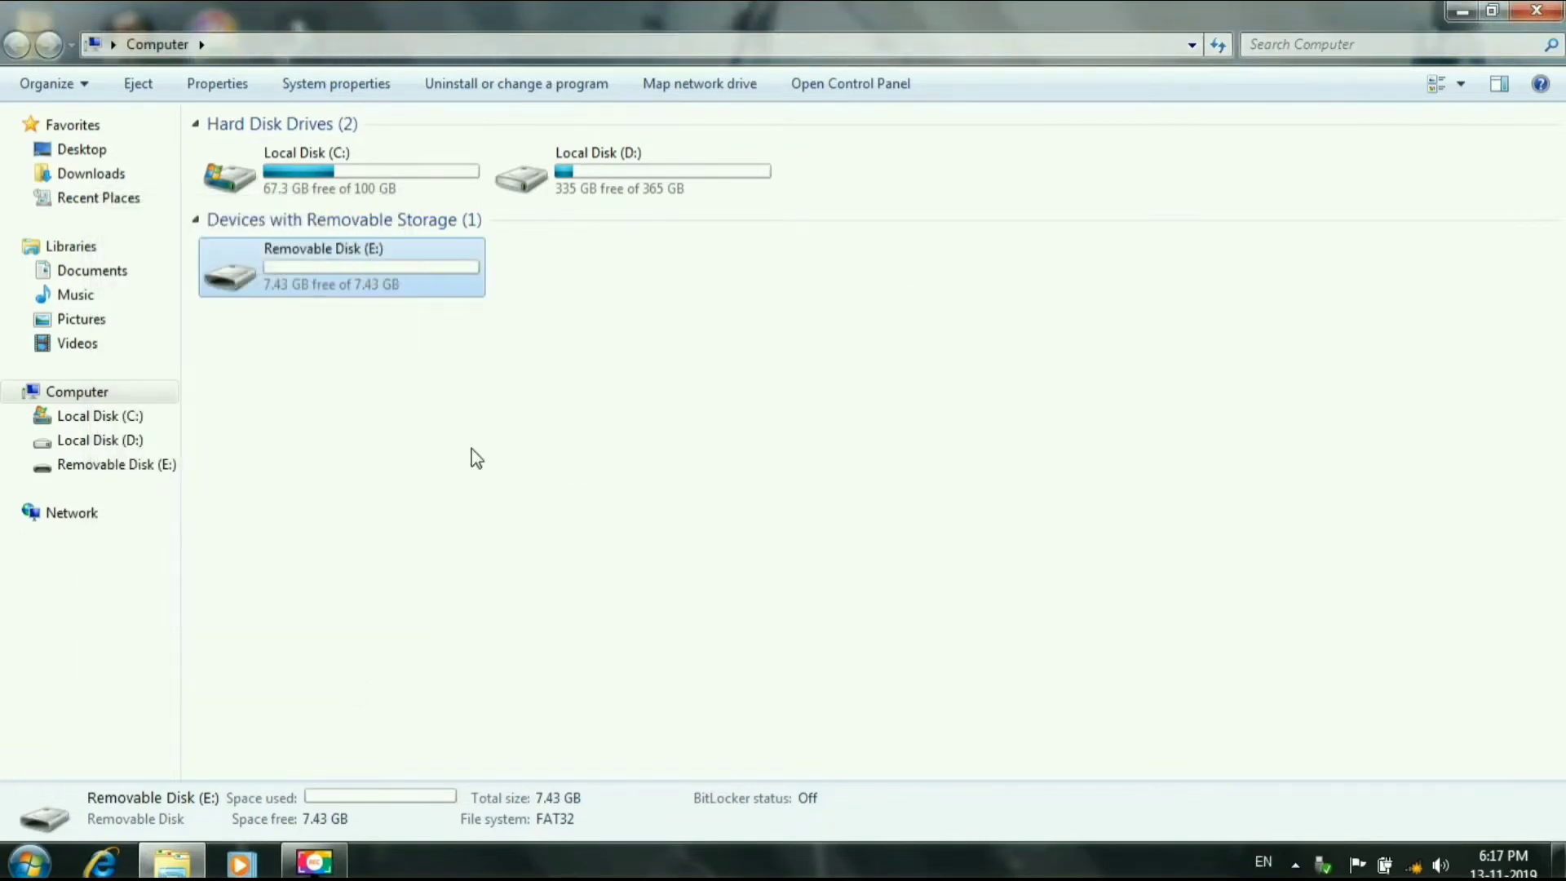
Step: Run the PeaZip installer from D:\Boot with Standard installation and default file associations
double_click(633, 194)
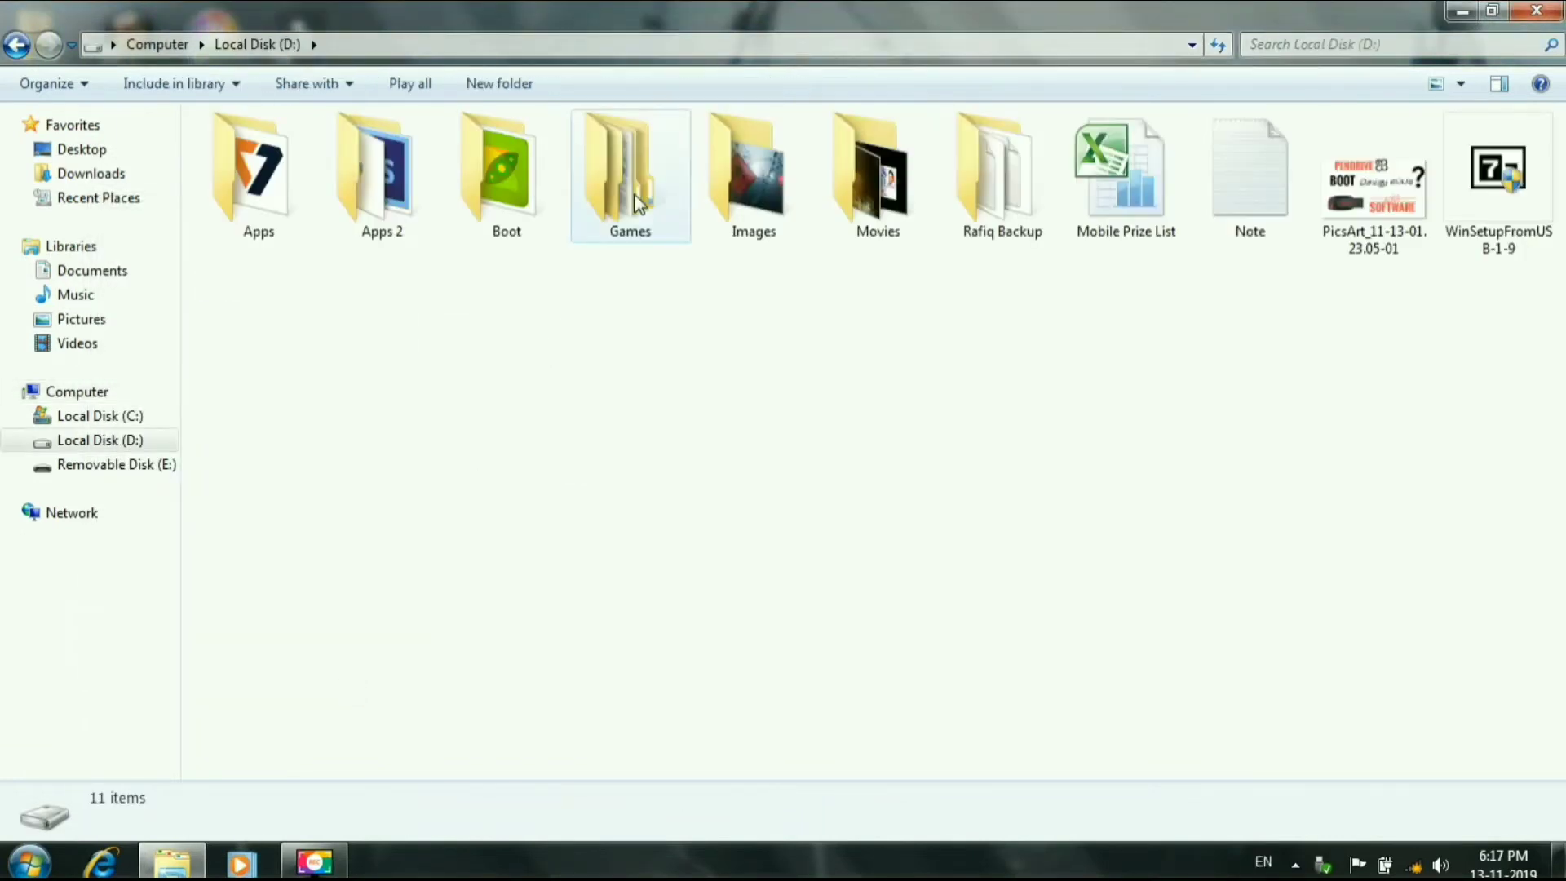
double_click(540, 210)
mouse_move(520, 255)
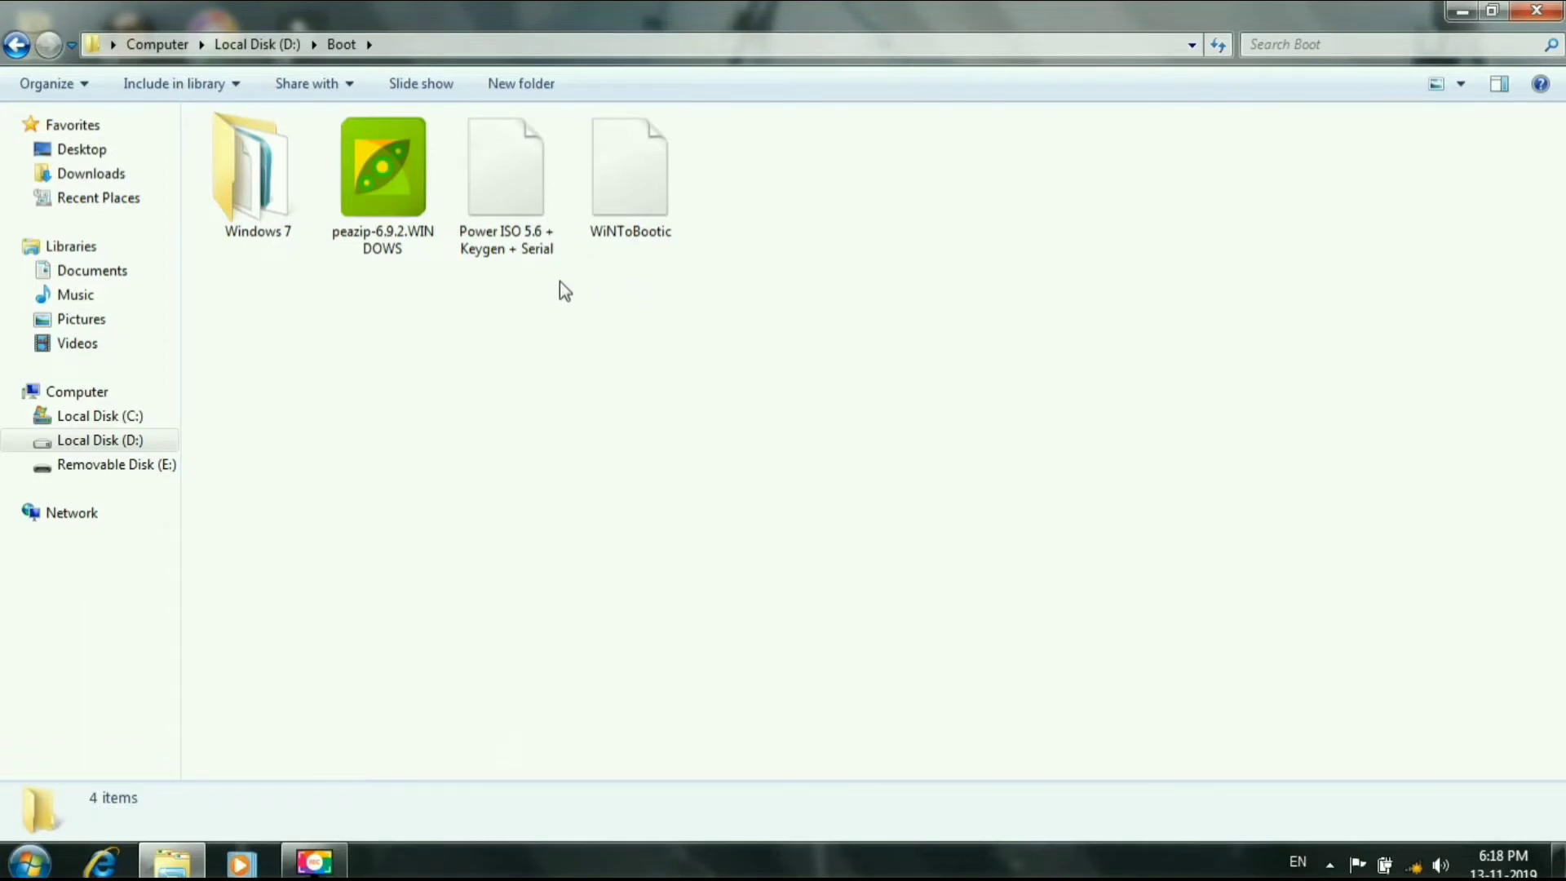
double_click(422, 244)
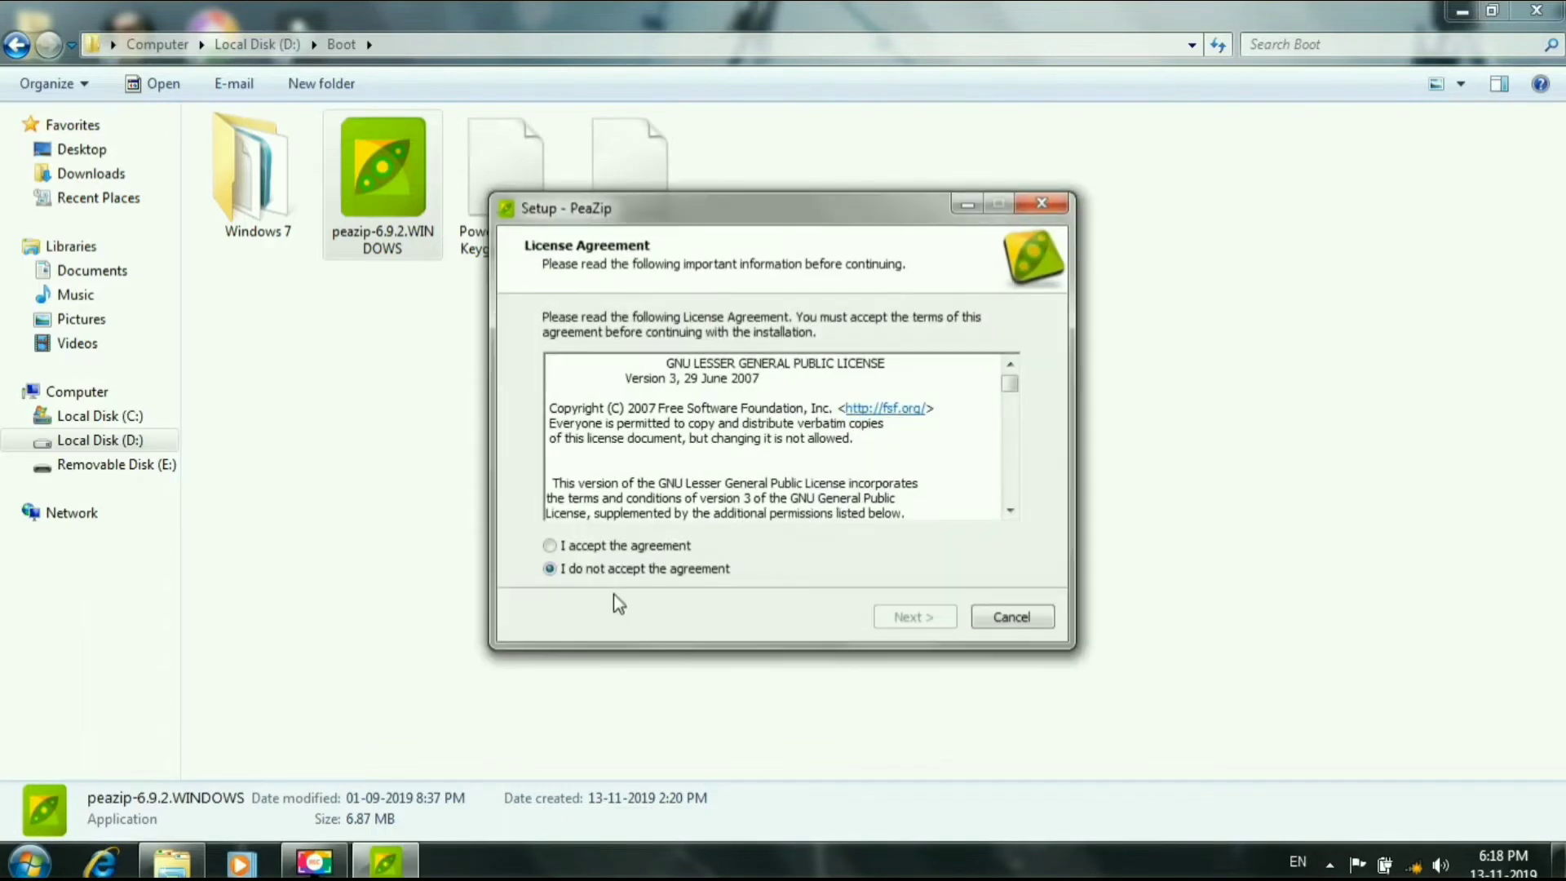
click(671, 547)
click(913, 618)
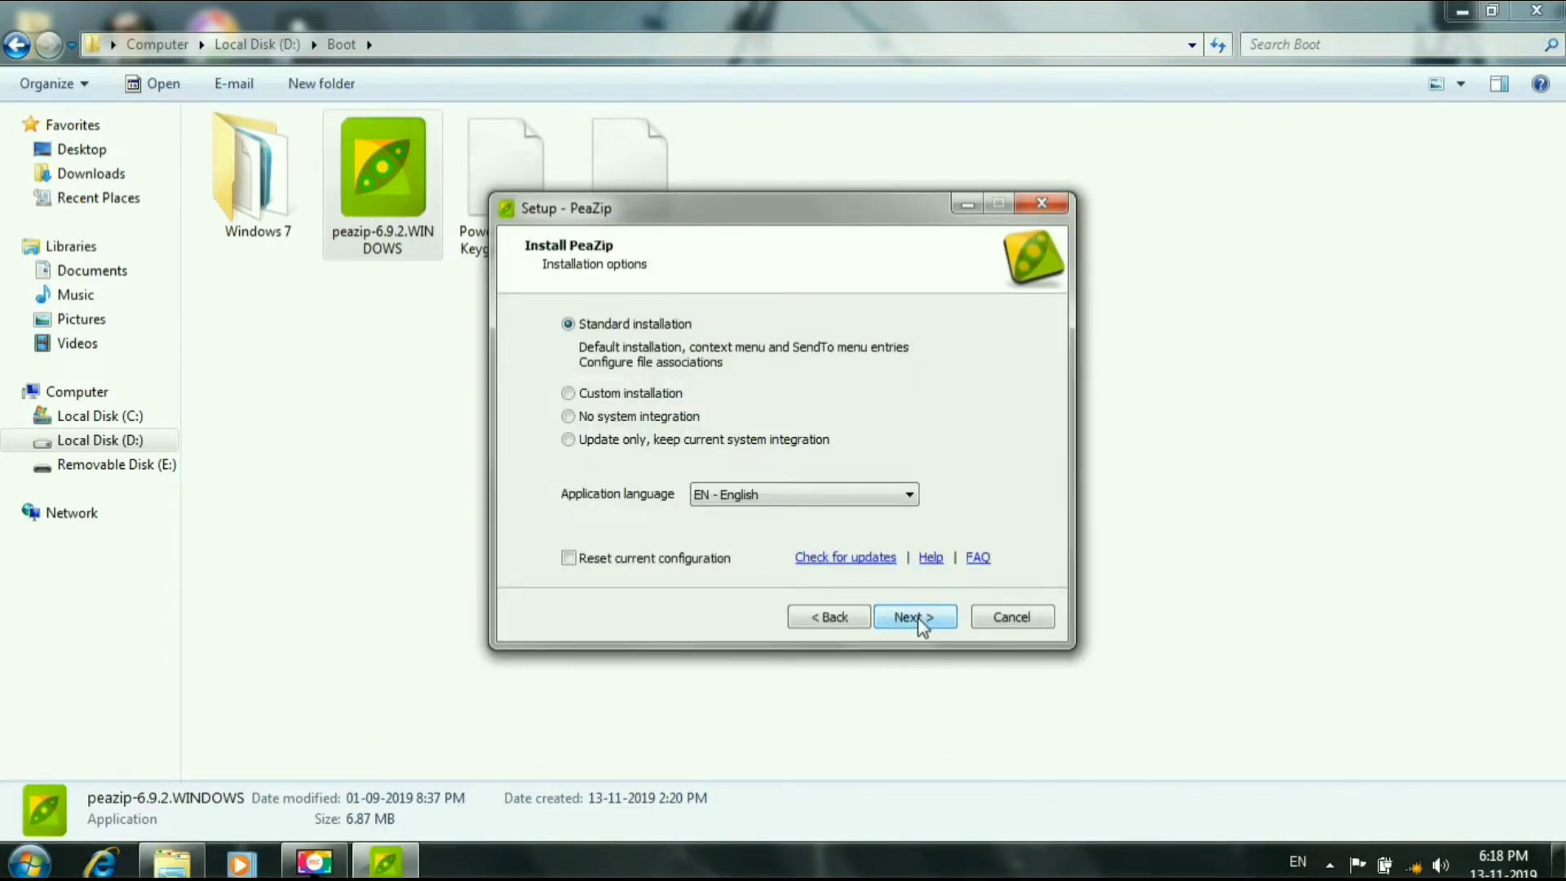
click(918, 619)
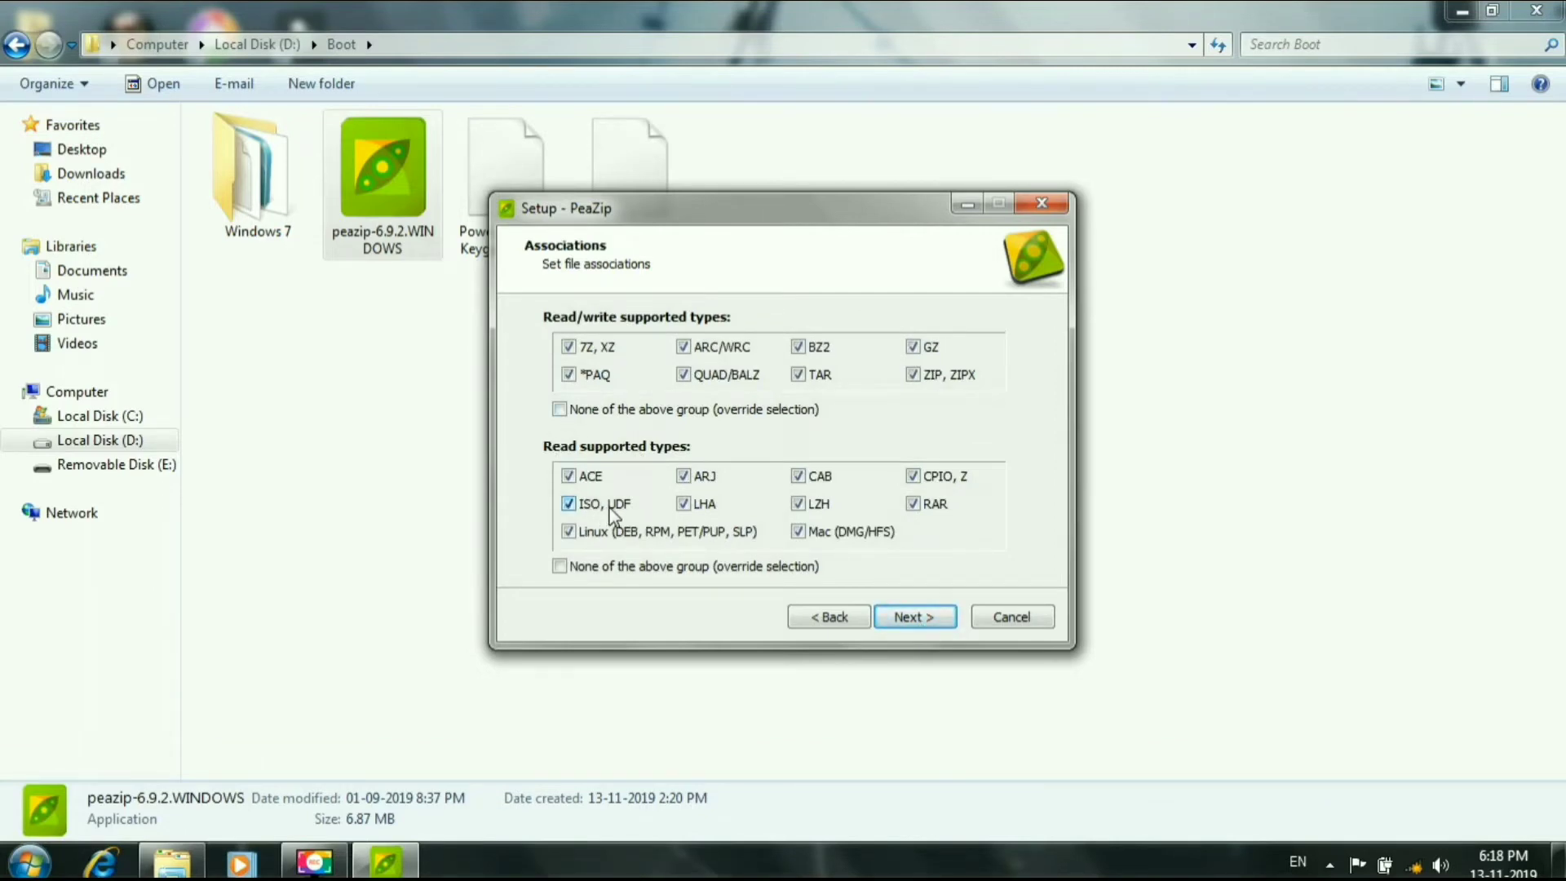
click(920, 620)
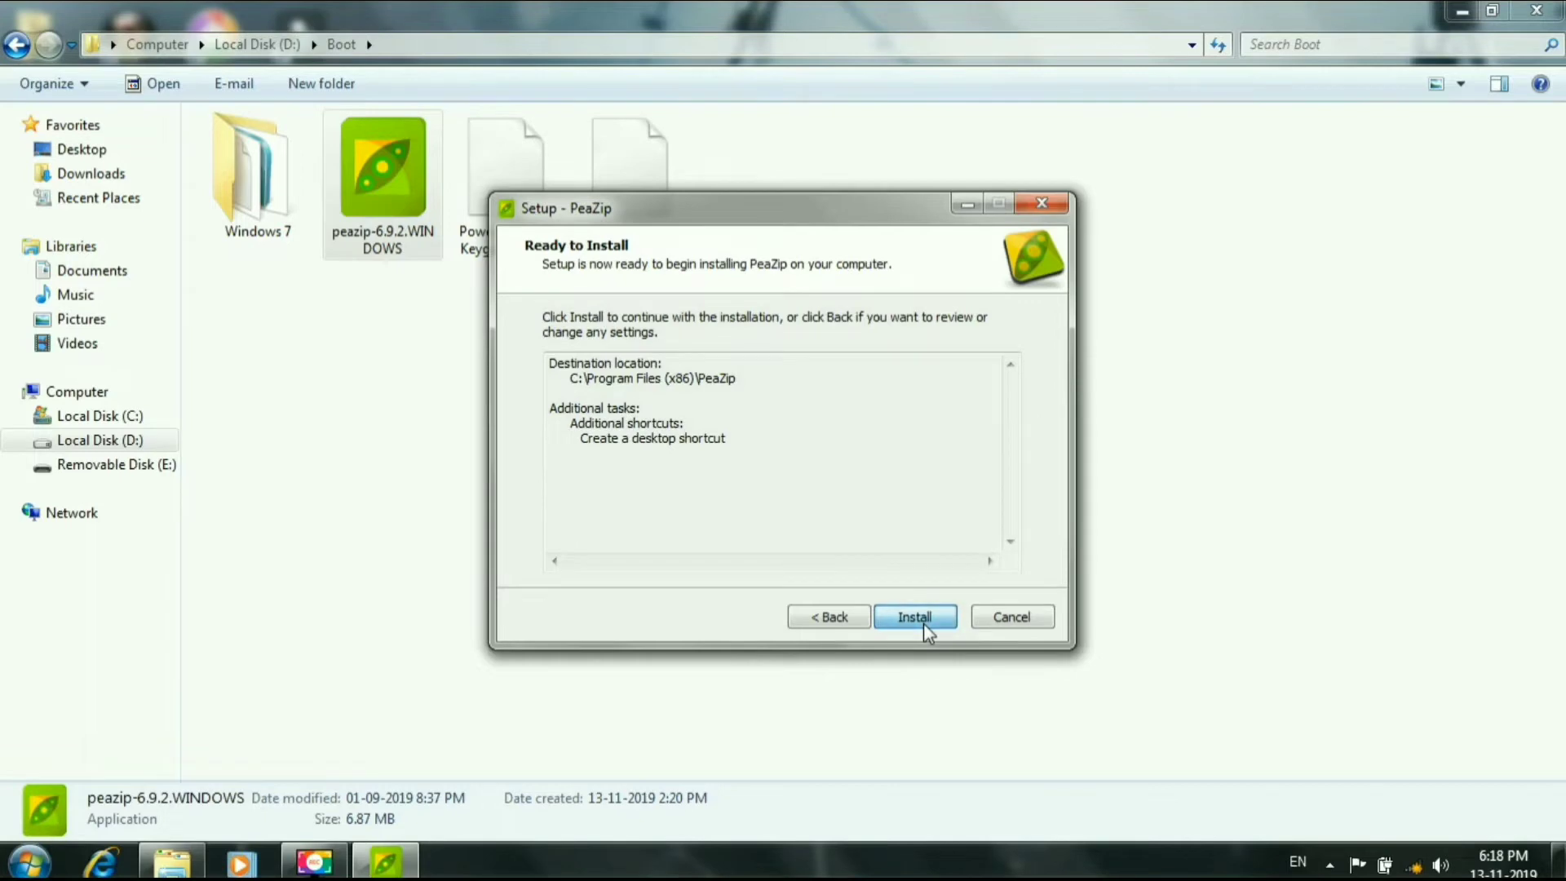
click(924, 623)
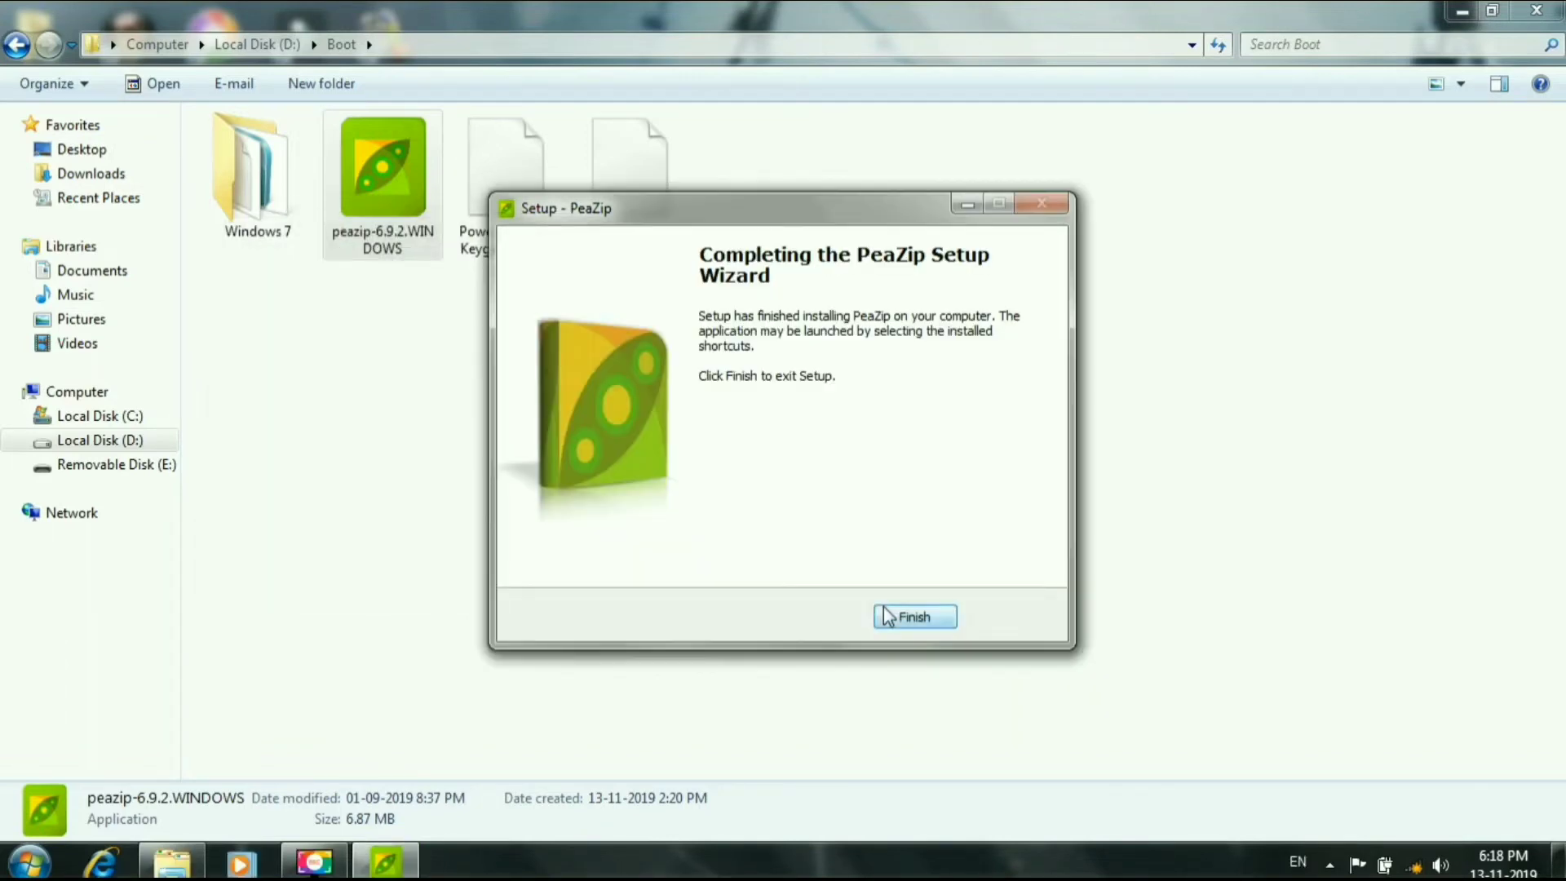
click(904, 617)
click(583, 419)
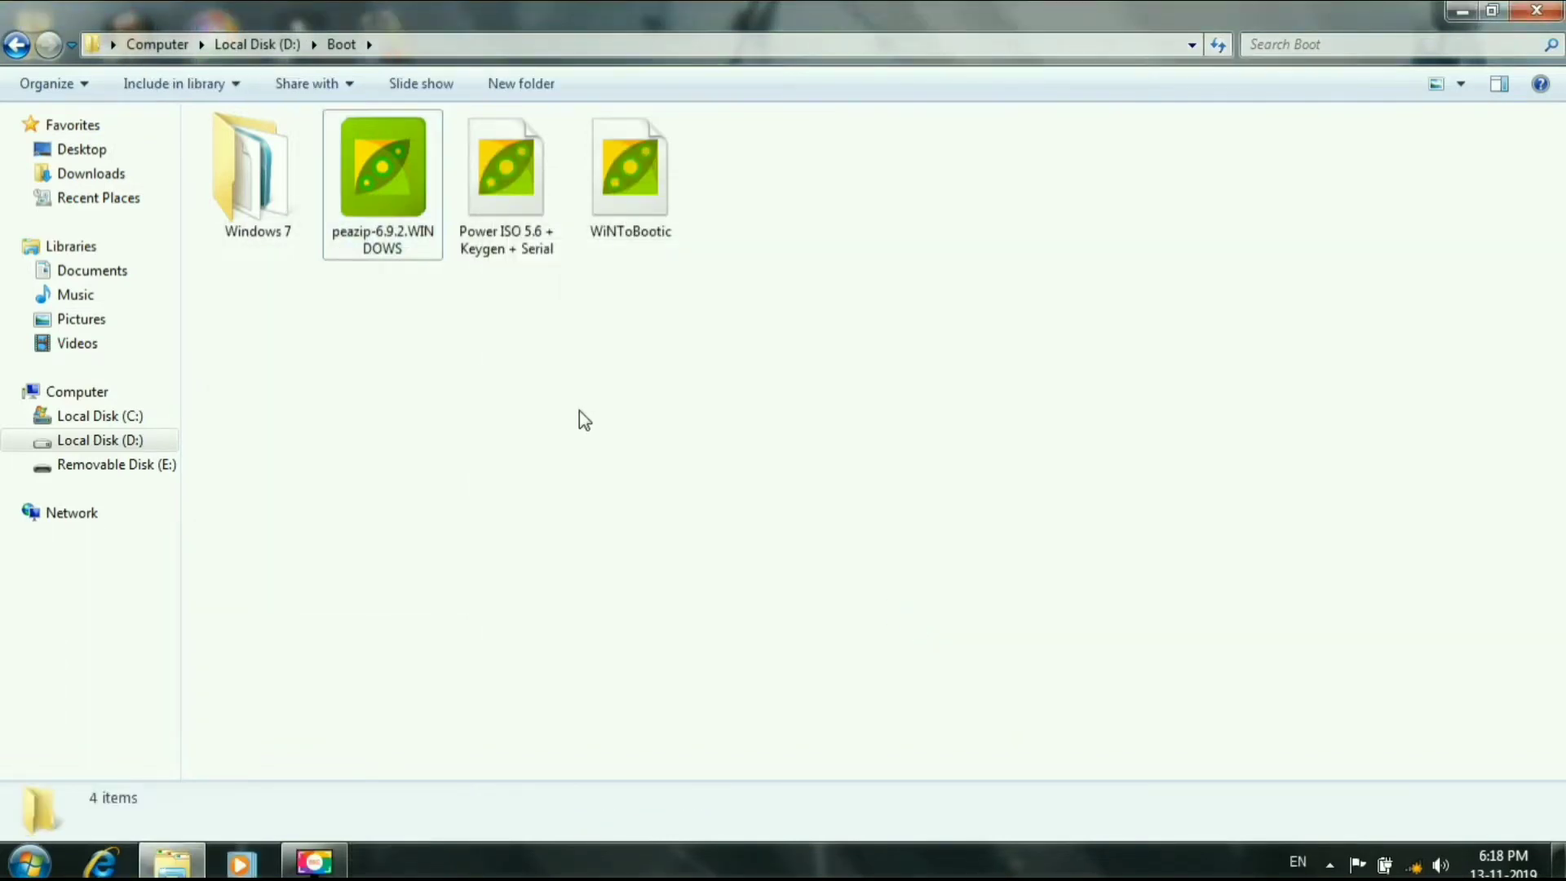
Step: Extract Power ISO 5.6 + Keygen + Serial.zip here with PeaZip and open the new folder
click(505, 200)
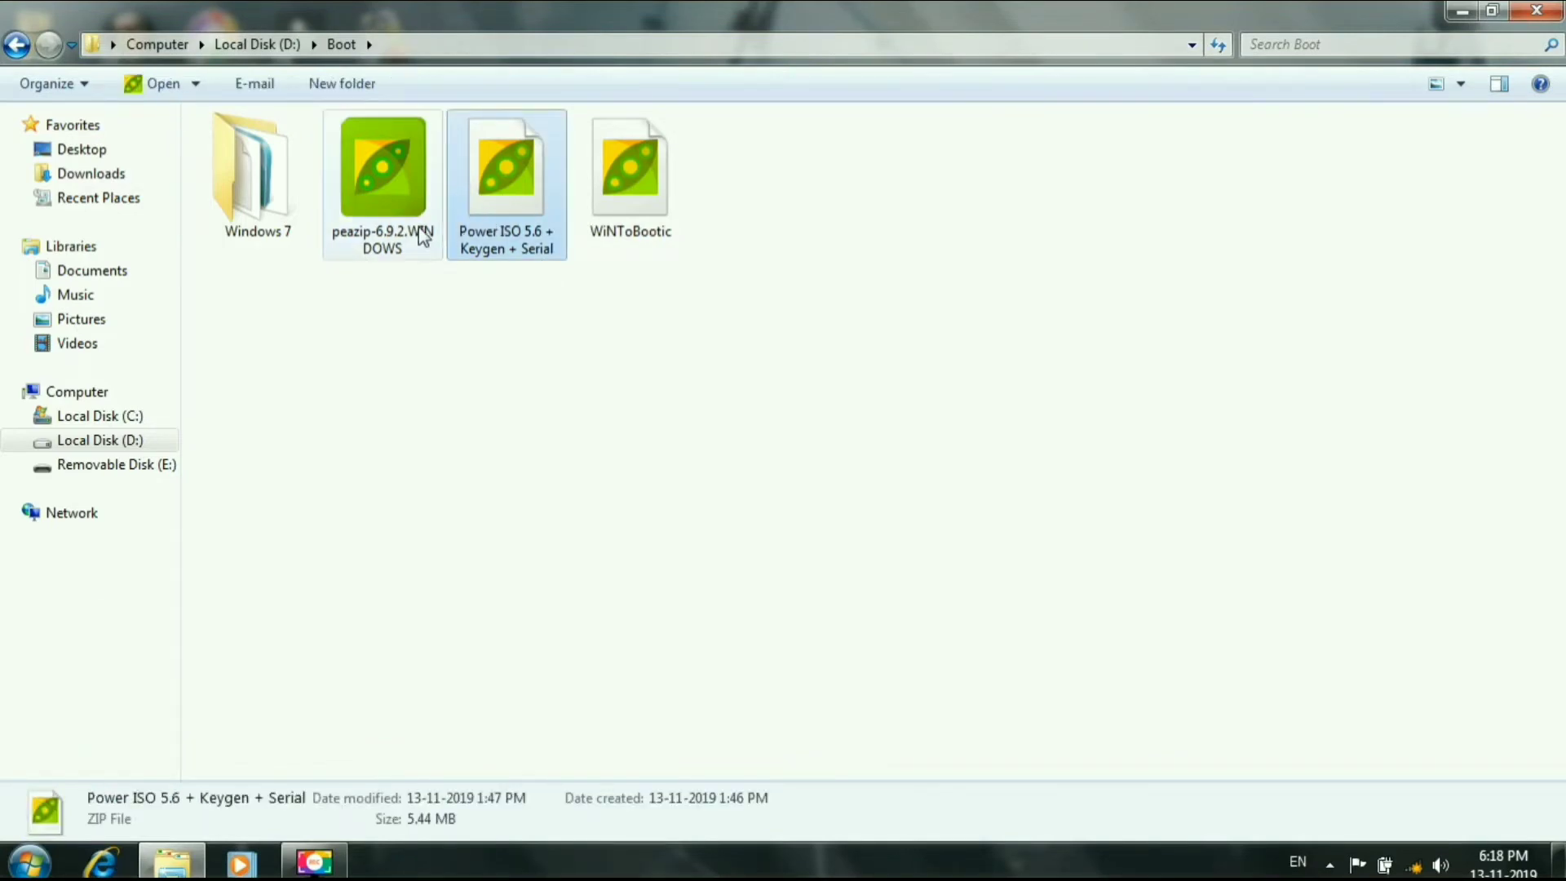
right_click(510, 220)
mouse_move(628, 268)
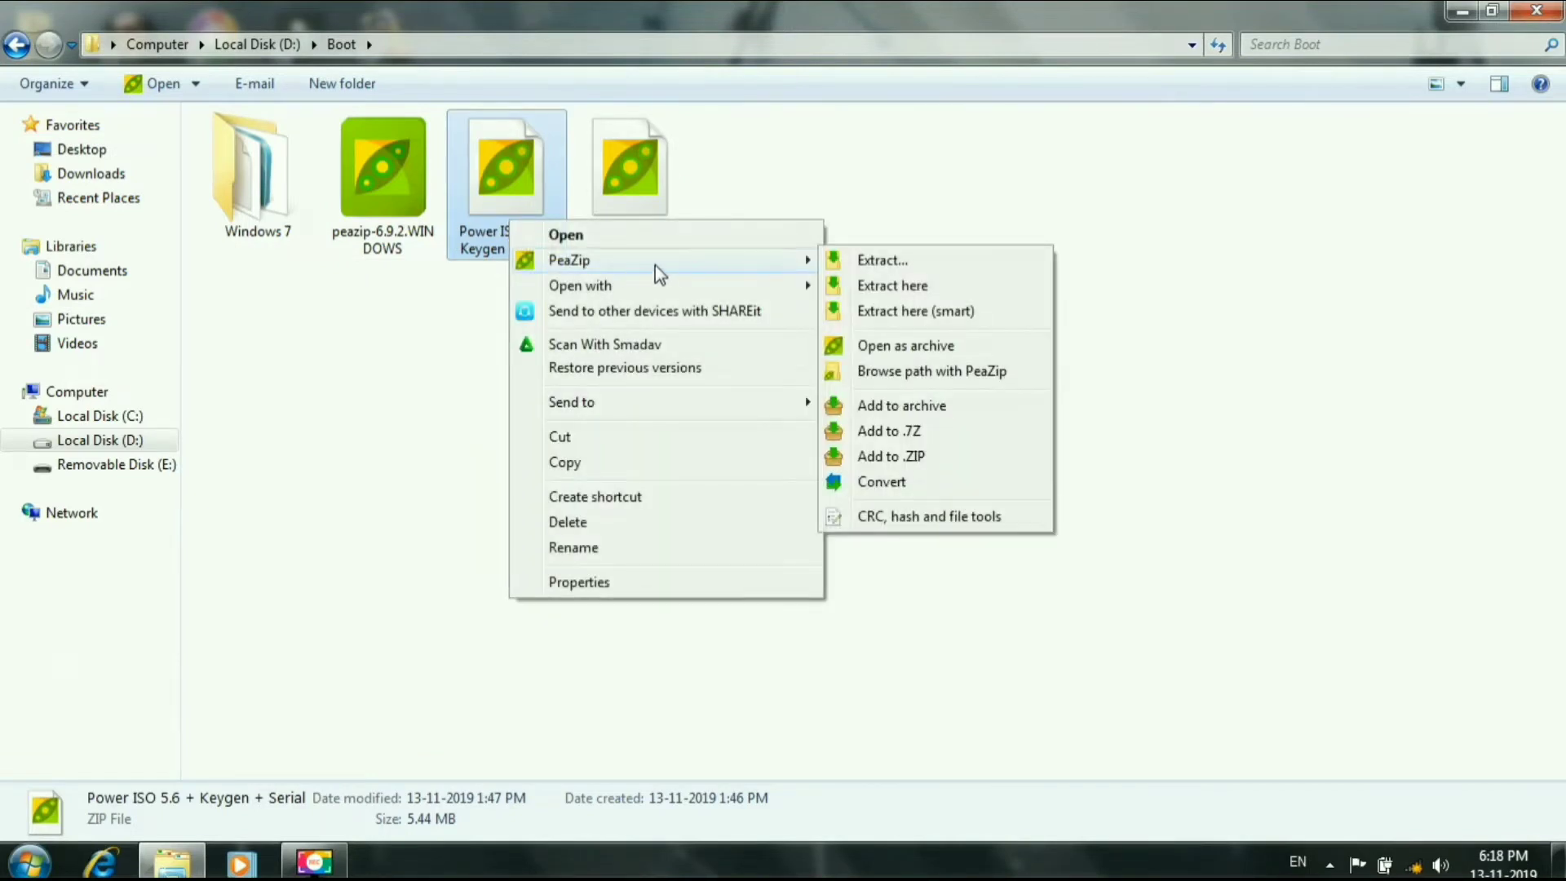
click(914, 287)
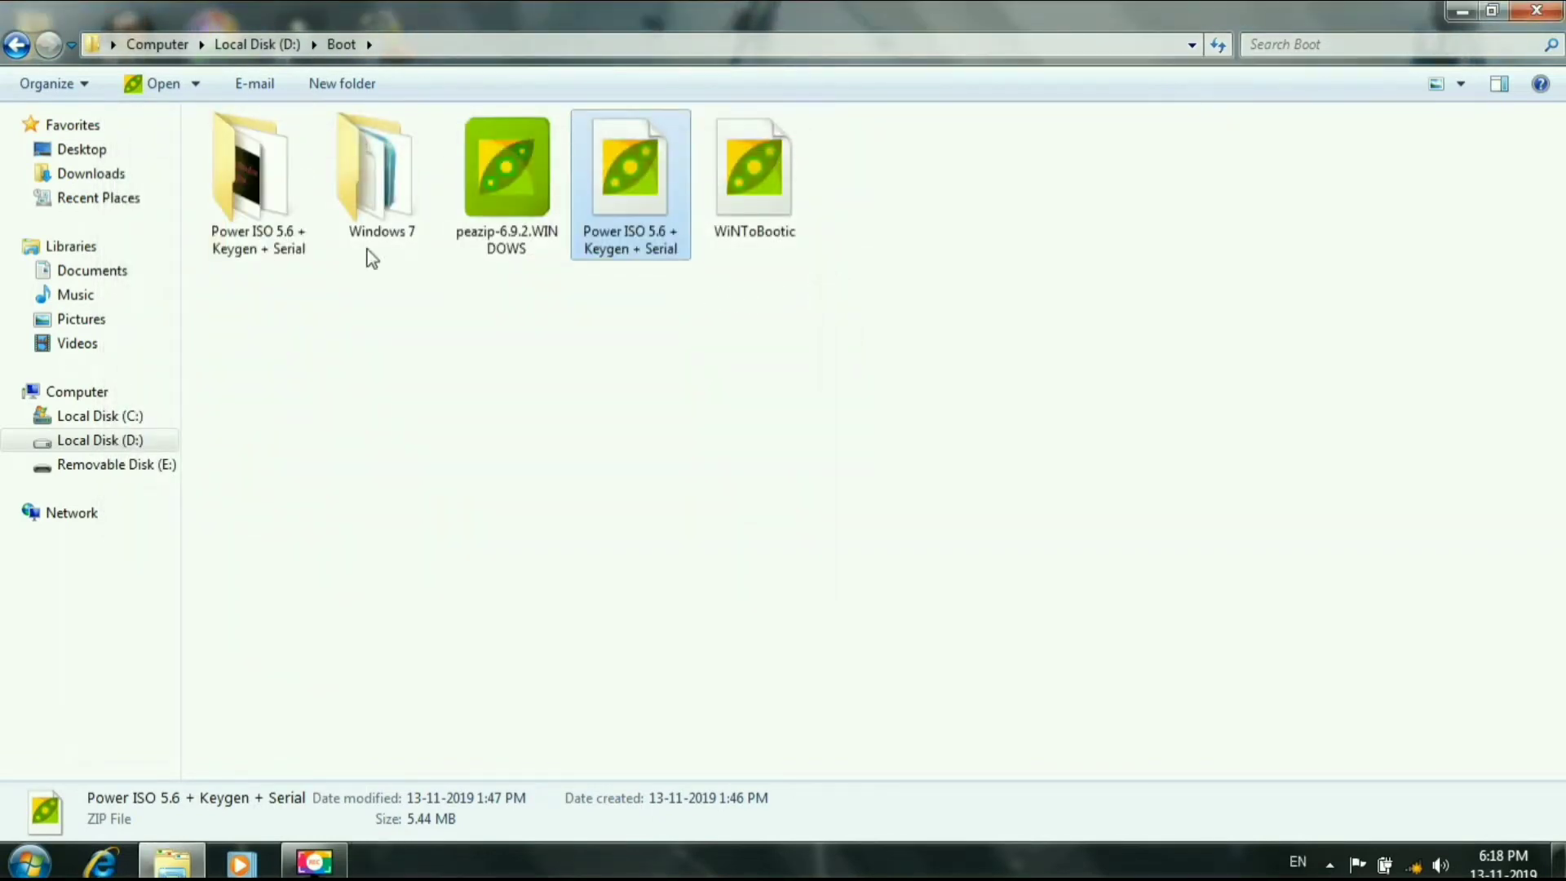
double_click(310, 237)
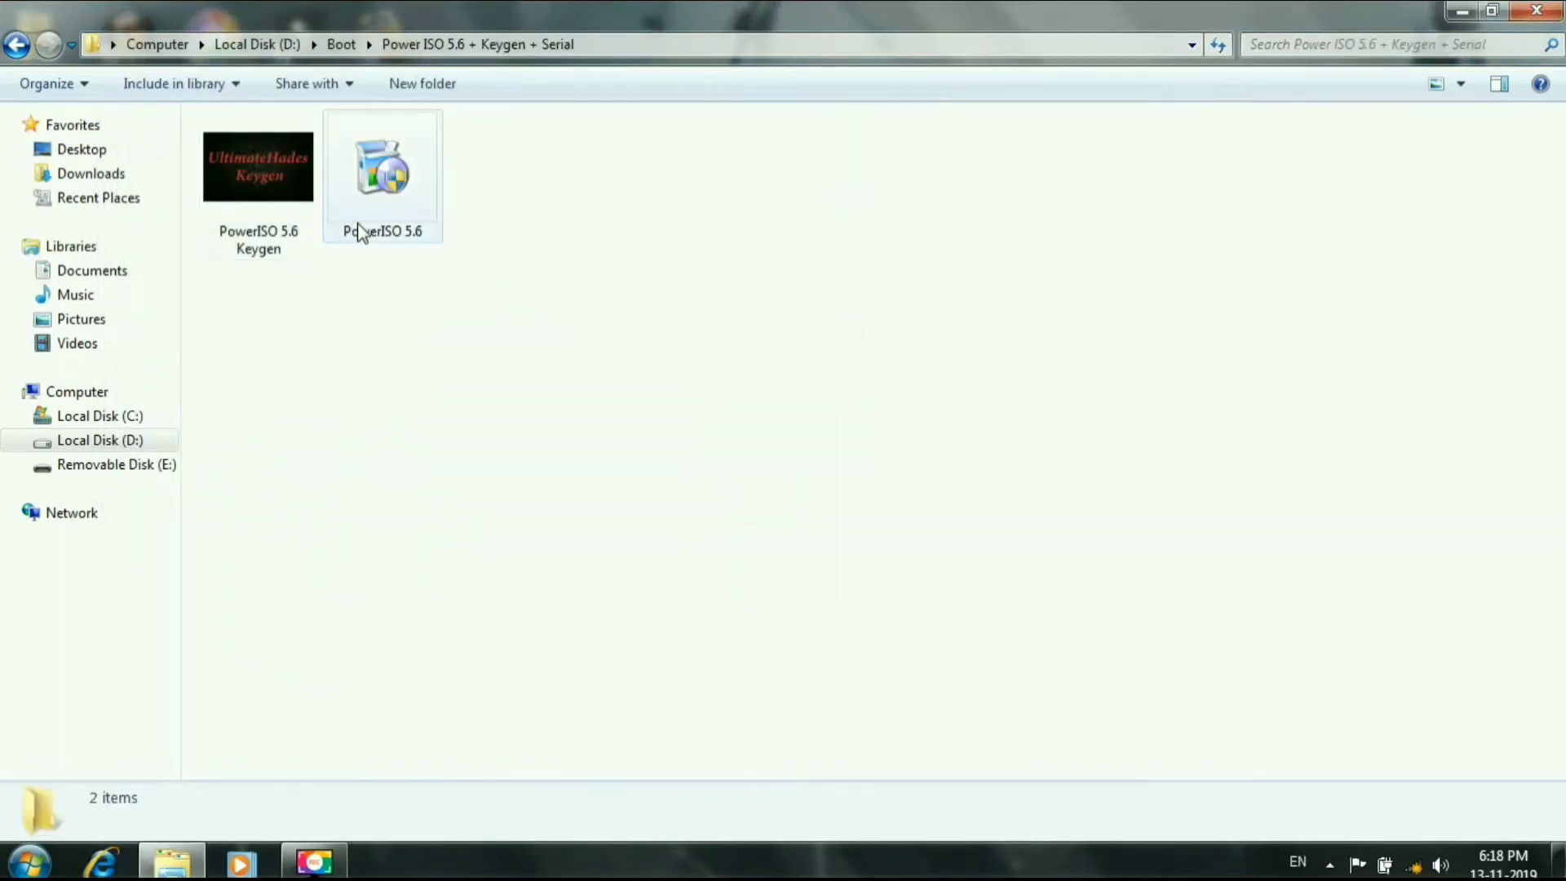
Step: Install PowerISO 5.6, associating all image types and enabling Automount on boot up
double_click(359, 232)
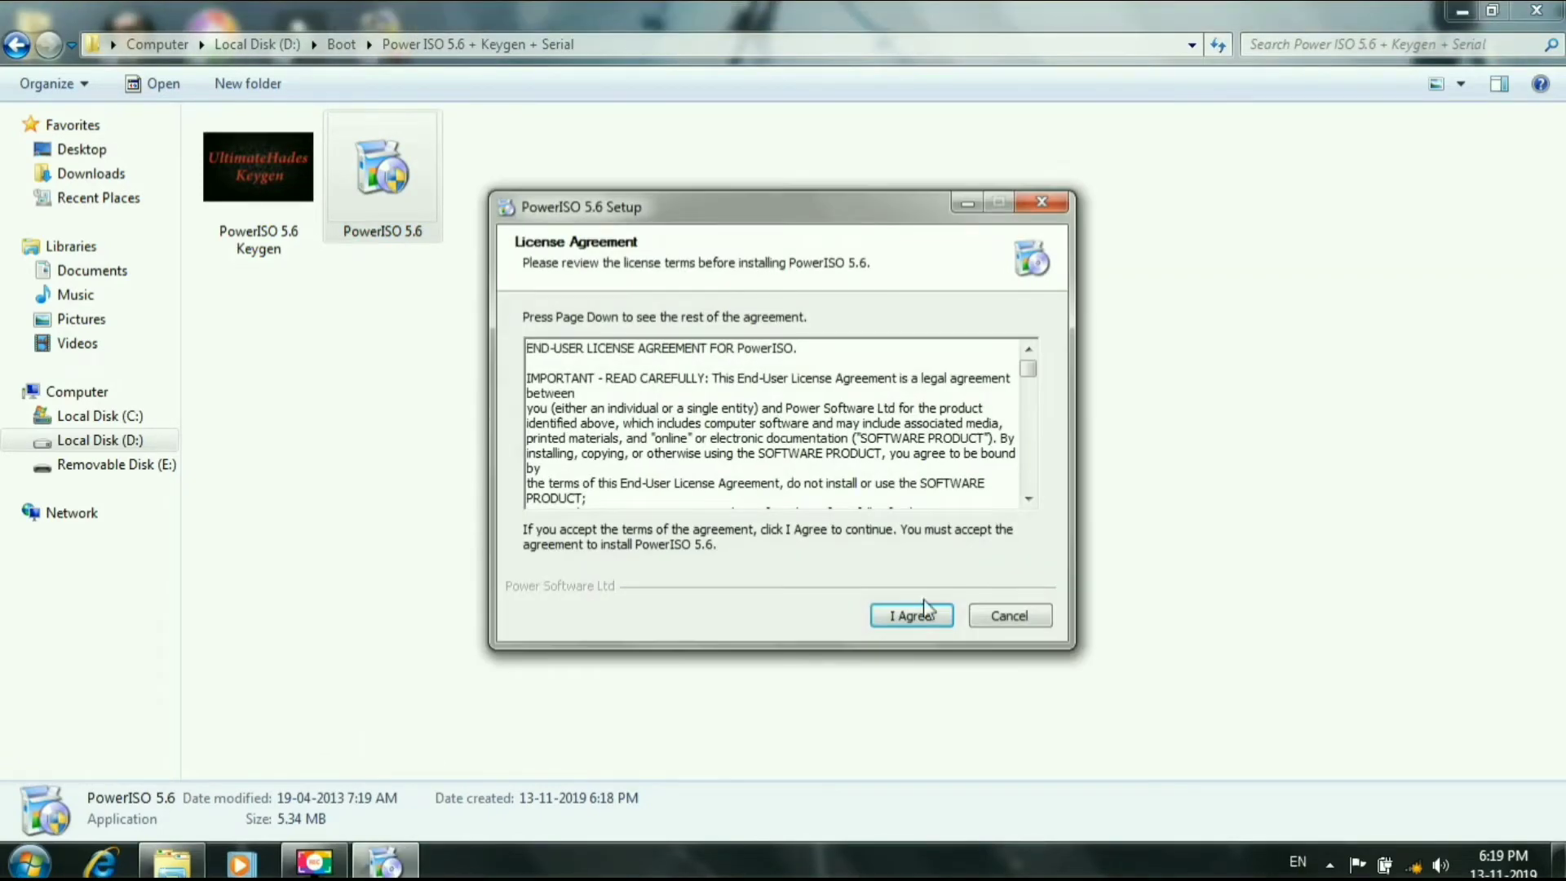
click(921, 620)
click(912, 616)
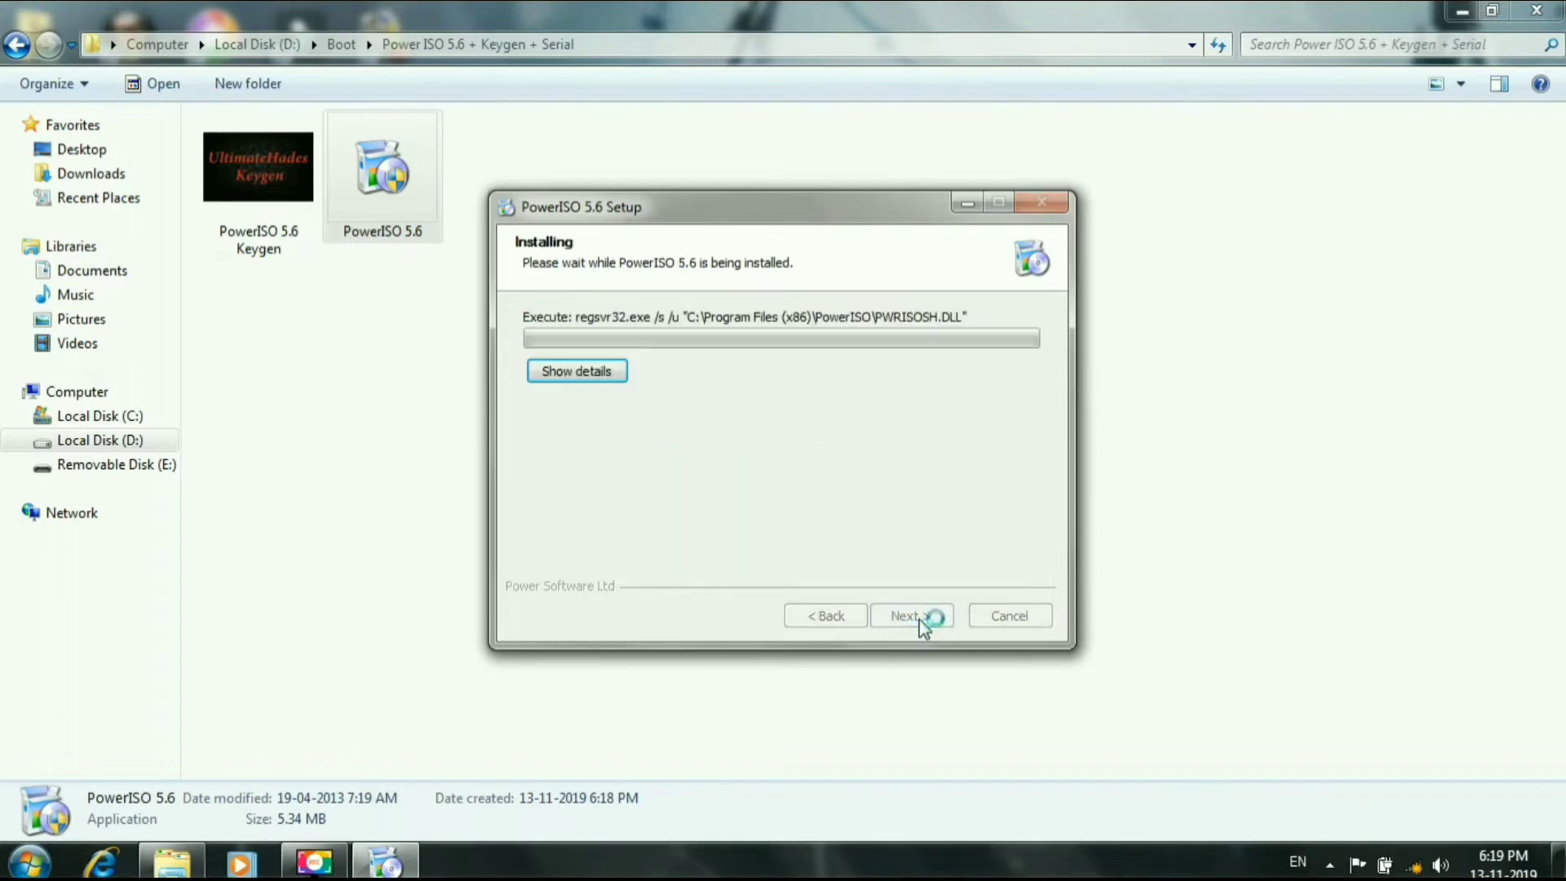
click(620, 380)
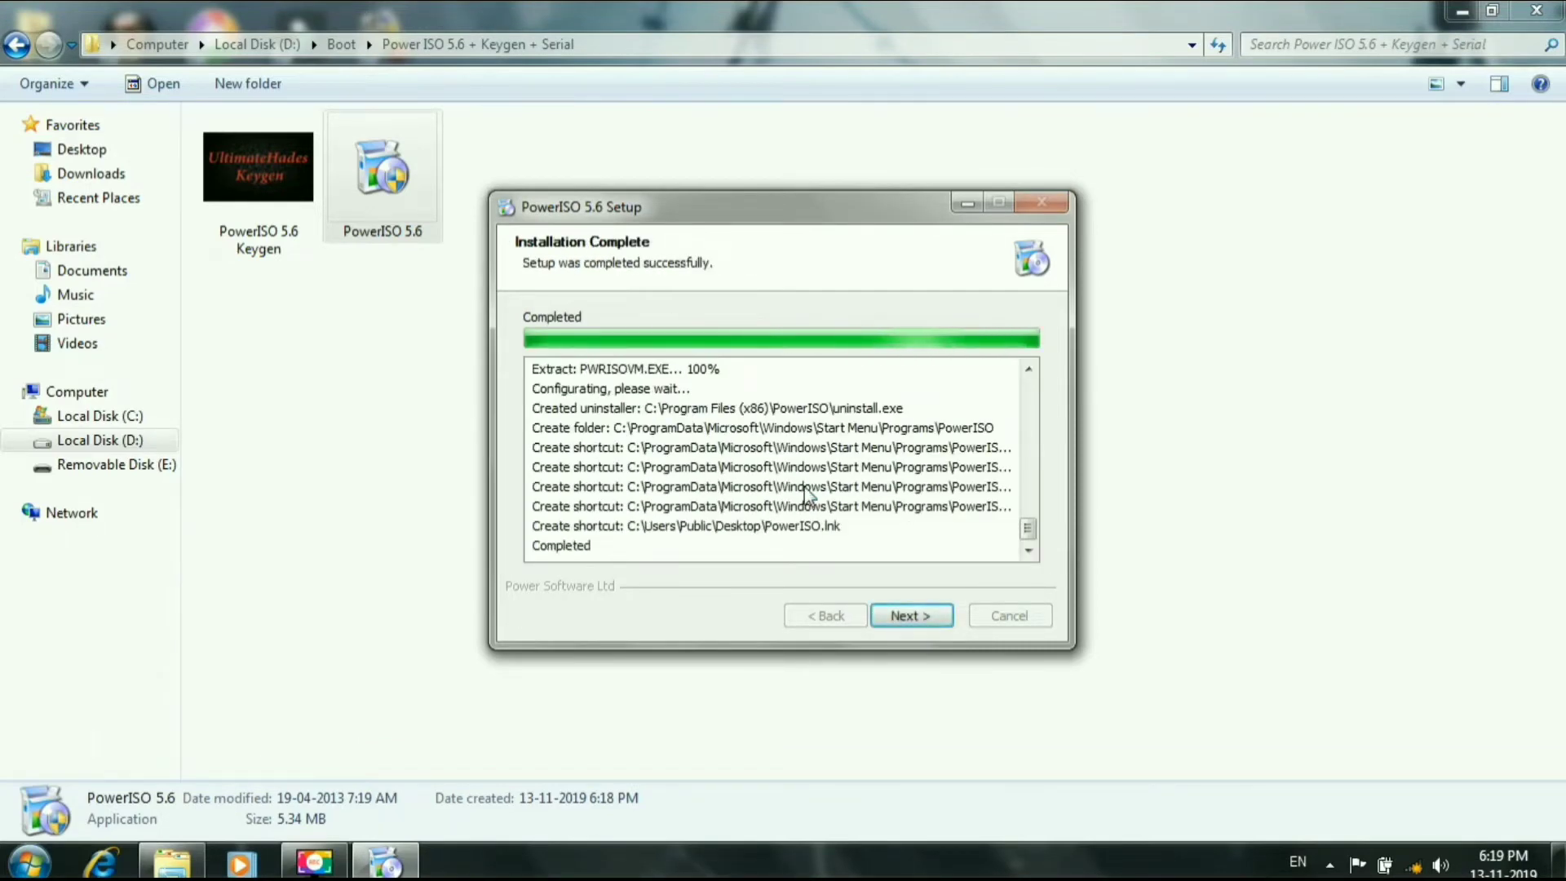
click(928, 619)
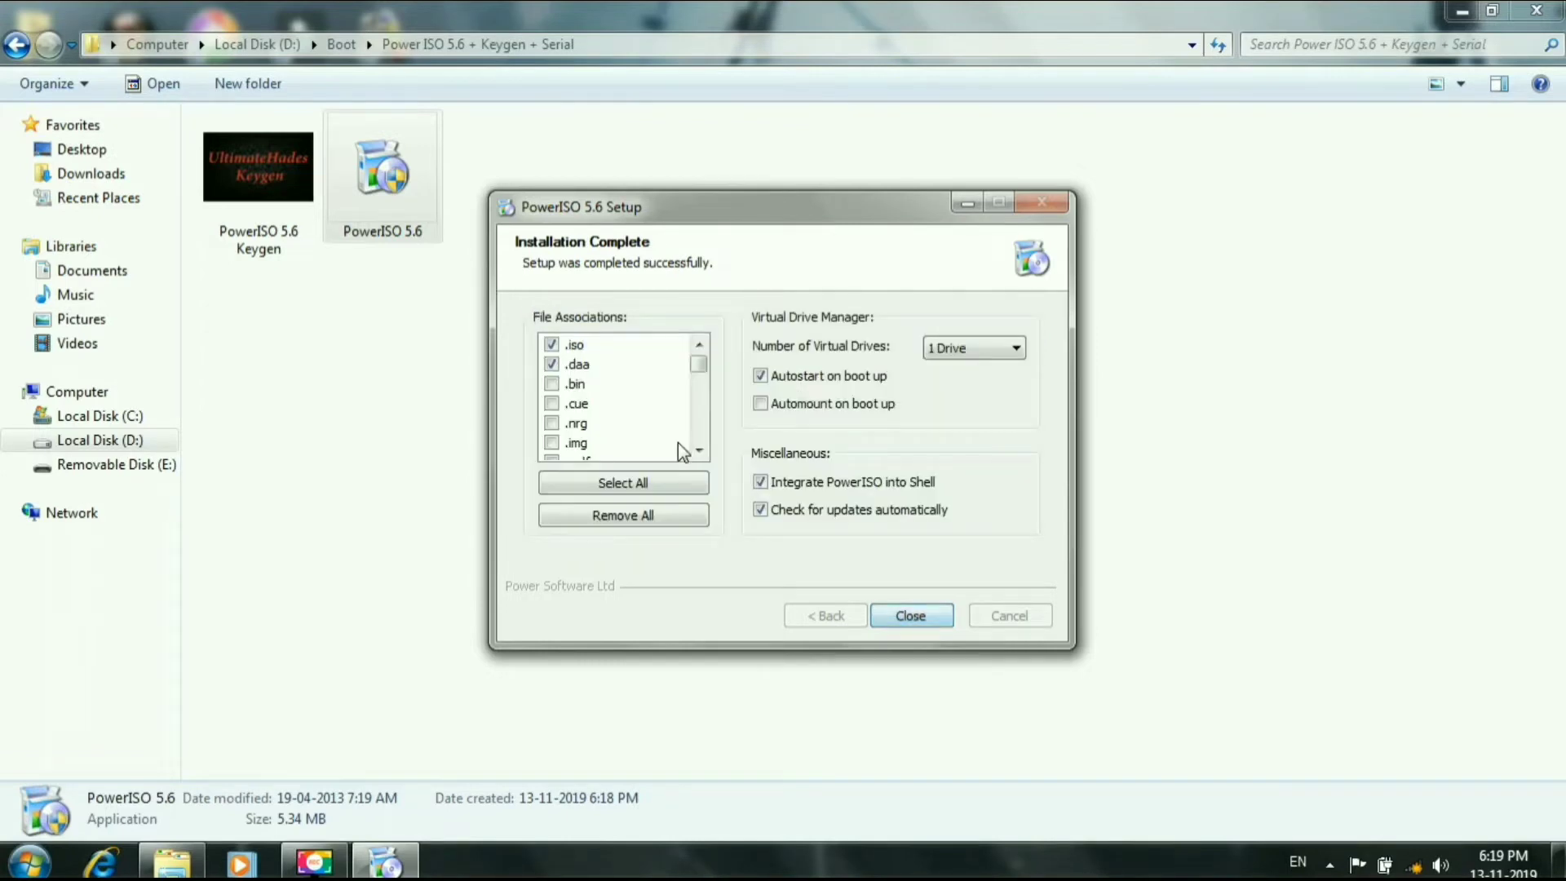
click(671, 492)
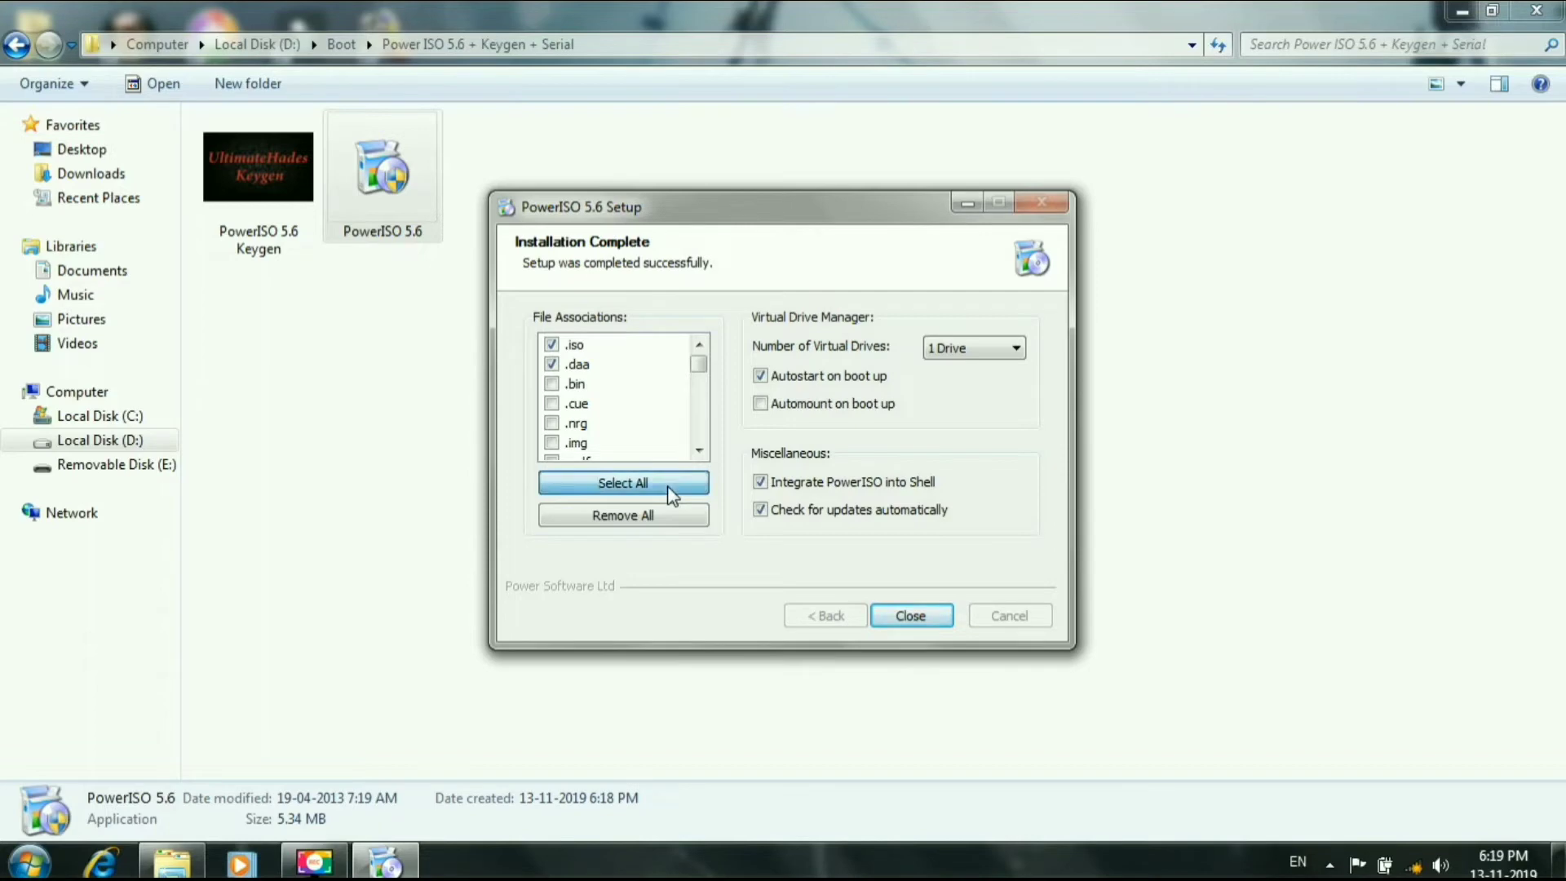
click(844, 413)
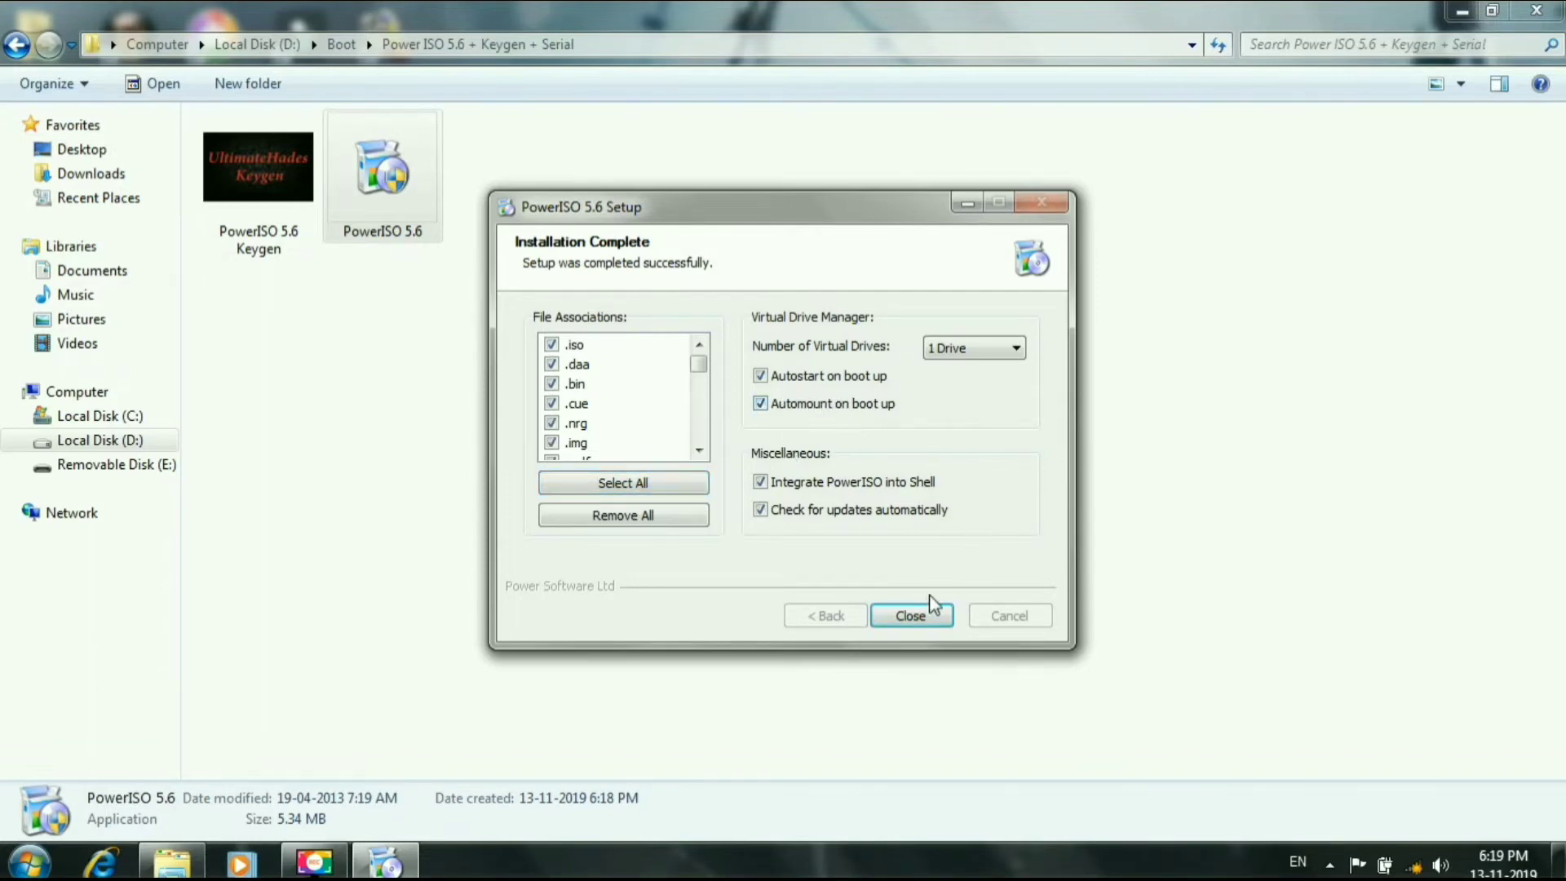
click(933, 619)
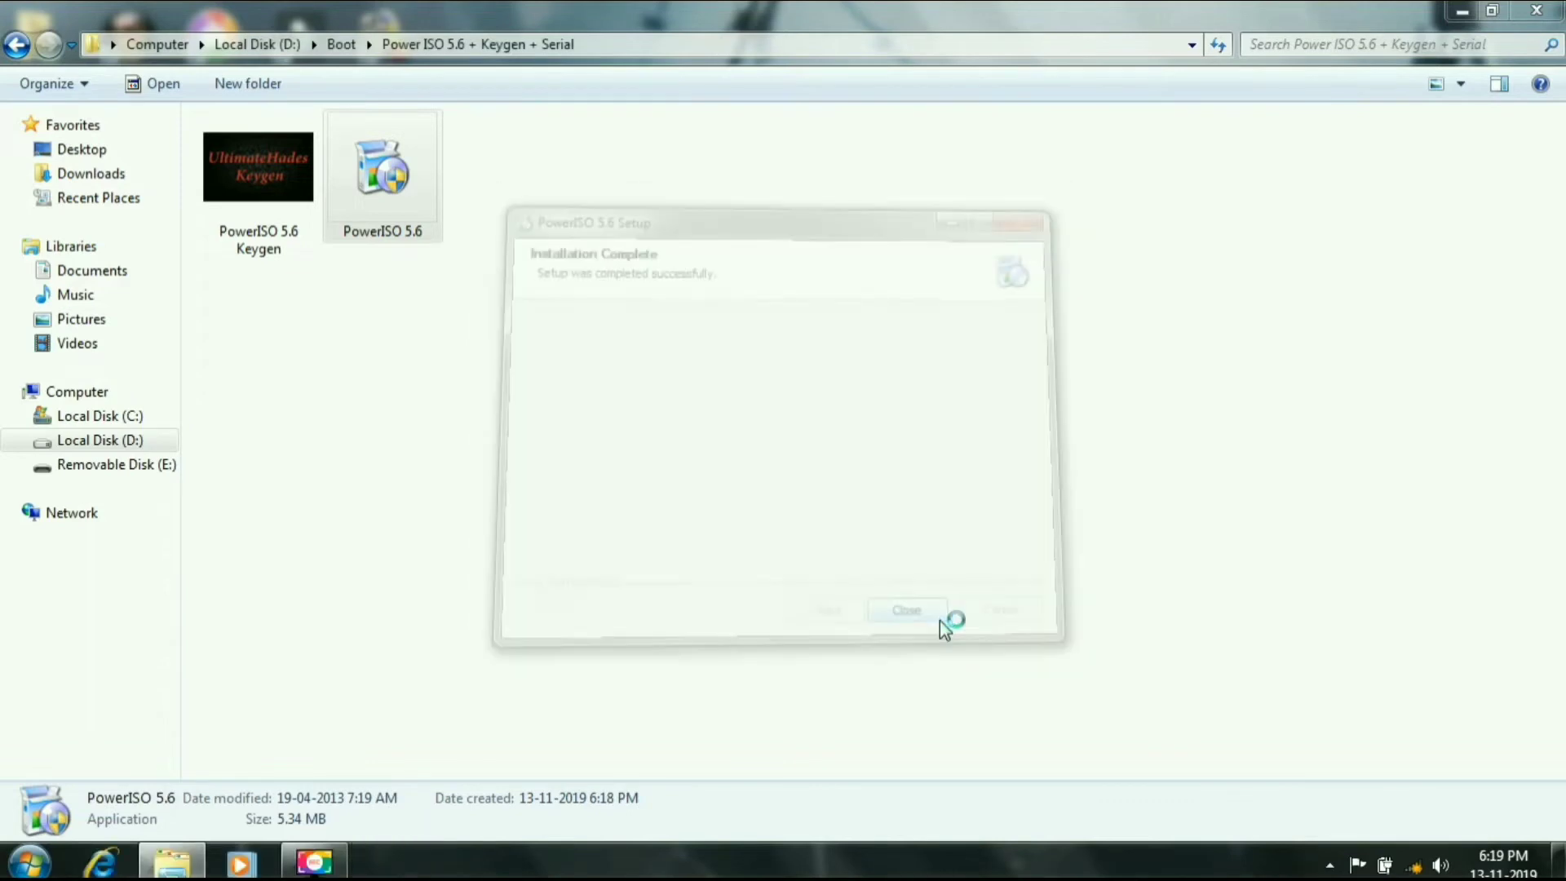
Step: Close Chrome, generate a serial in the PowerISO 5.6 Keygen, and minimize Explorer
click(709, 430)
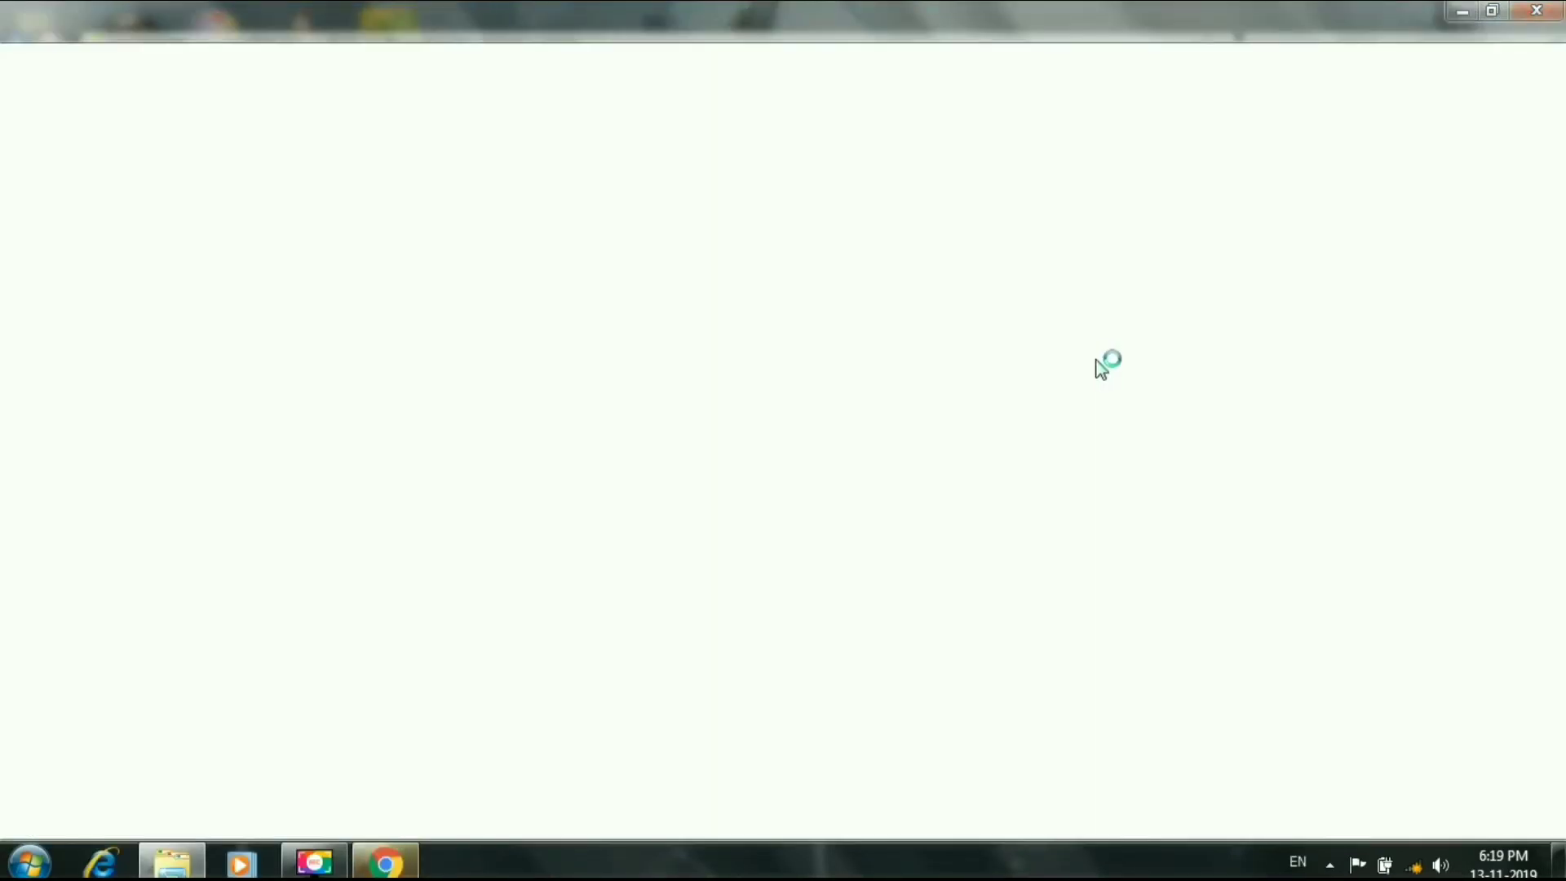
click(1540, 10)
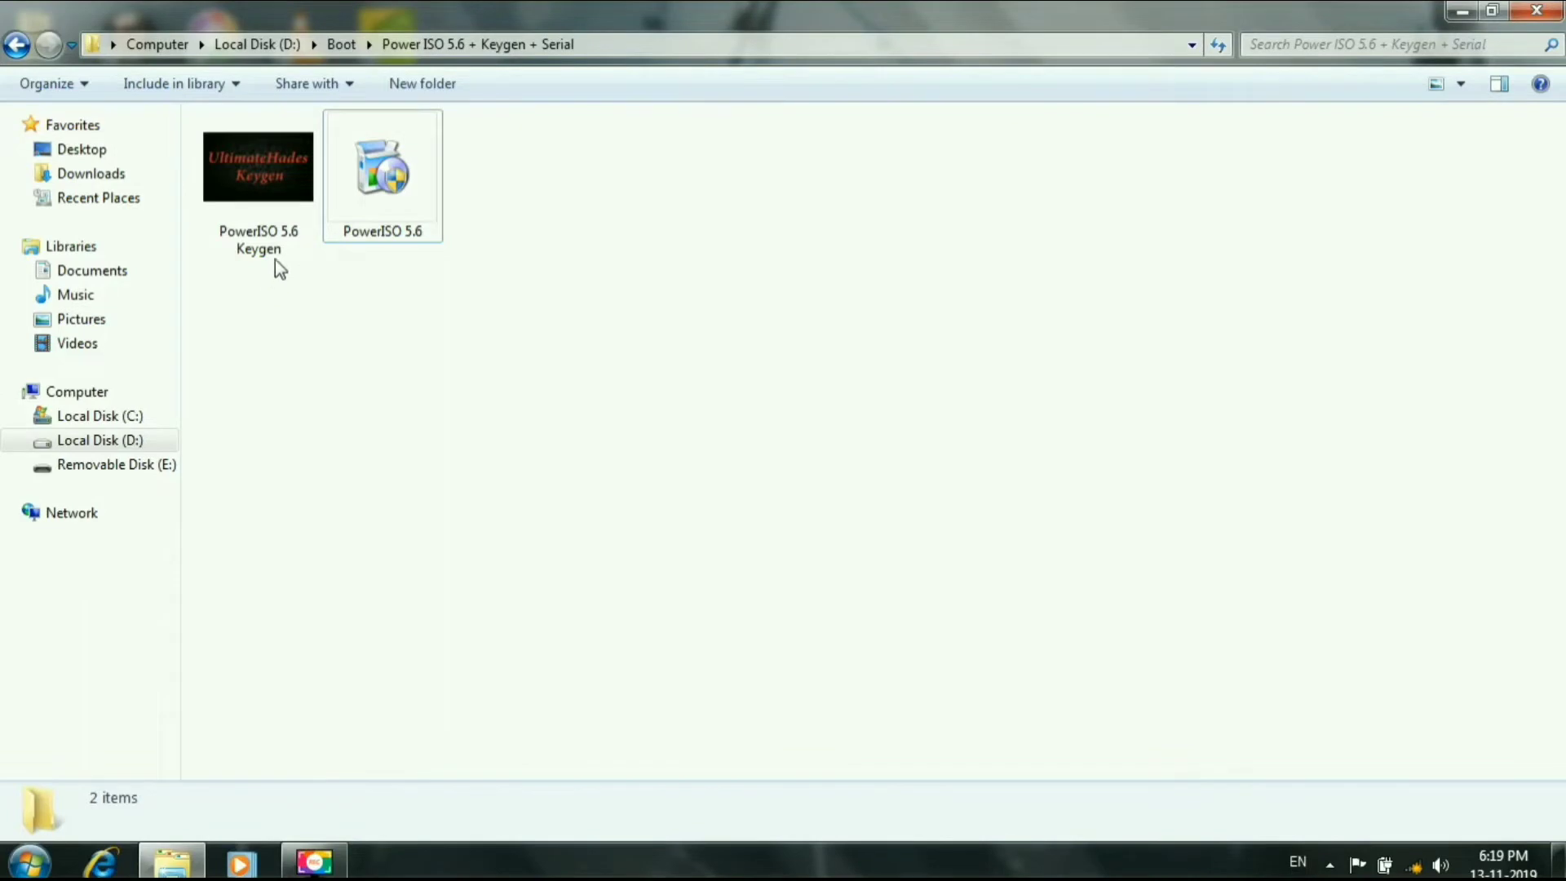
click(261, 224)
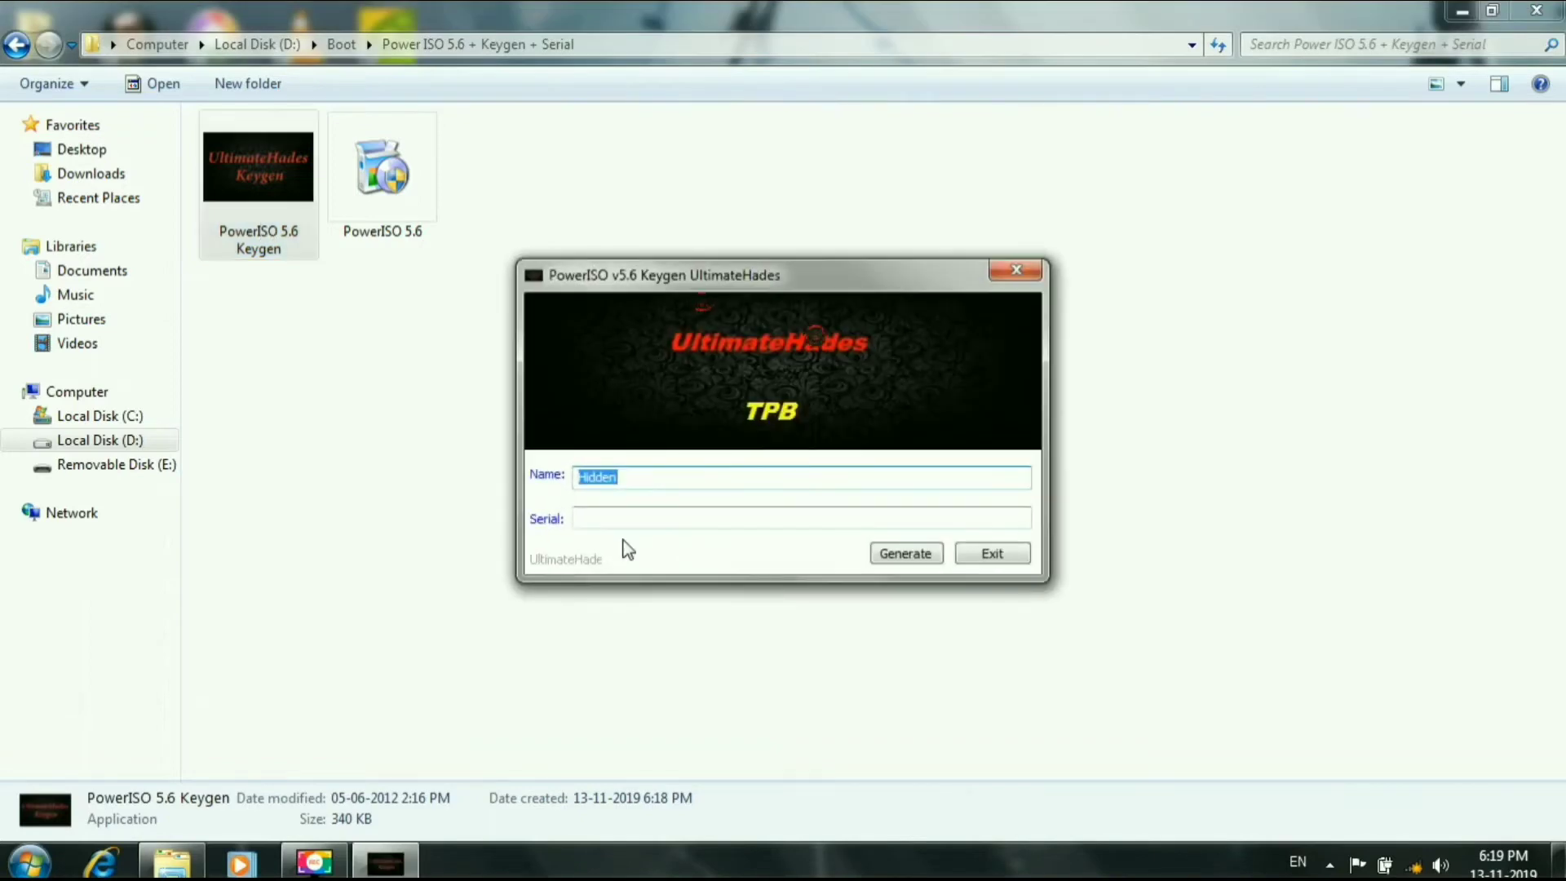
click(915, 558)
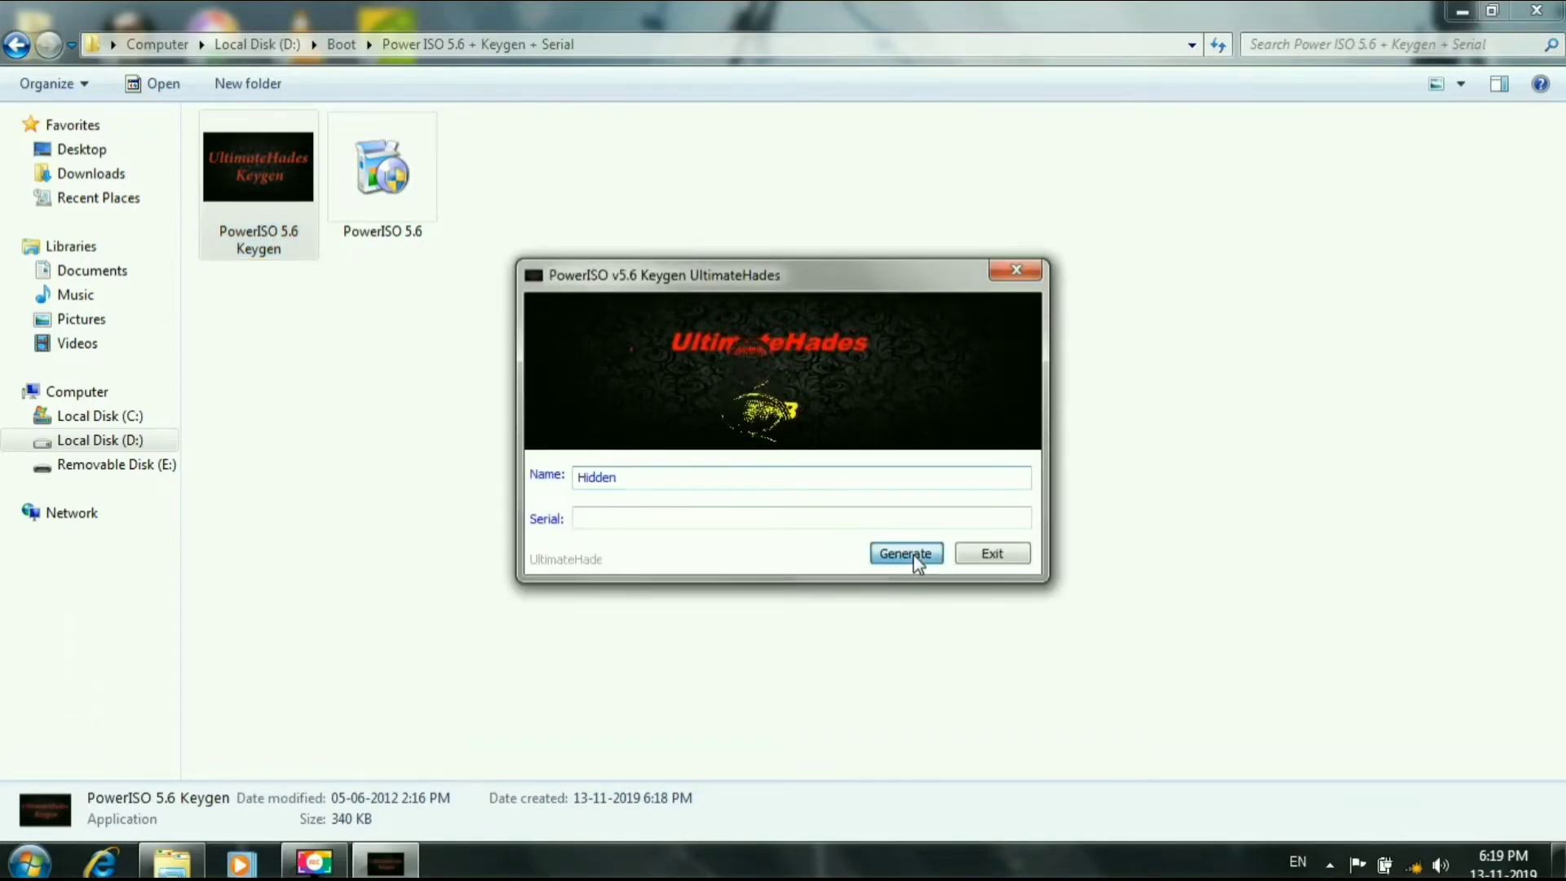
click(1461, 10)
click(1460, 10)
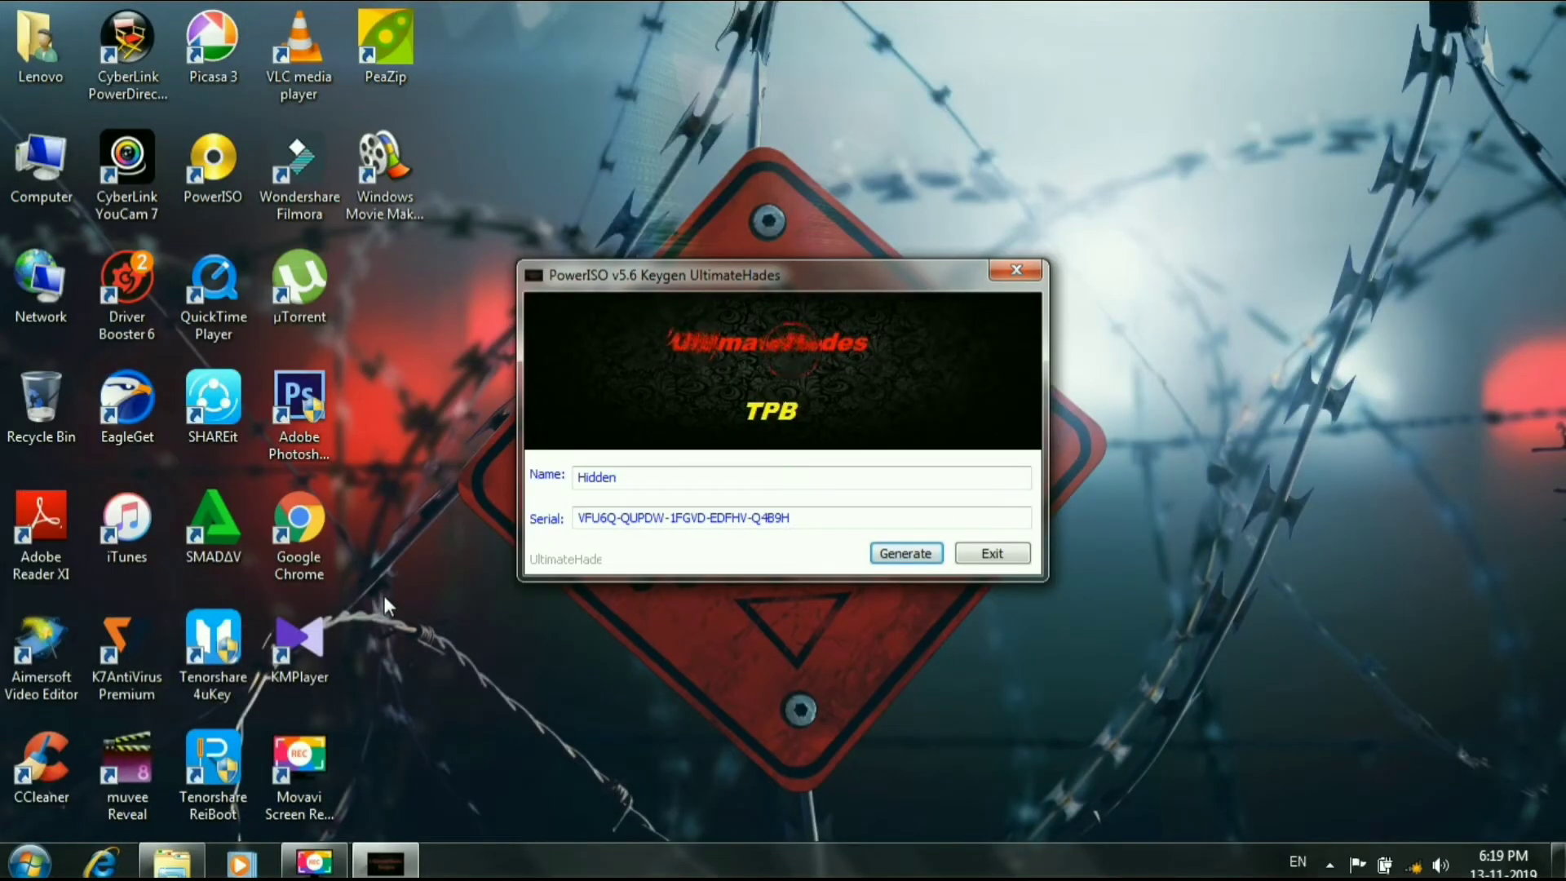
Step: Launch PowerISO and paste the keygen's generated serial into the registration code field
double_click(216, 171)
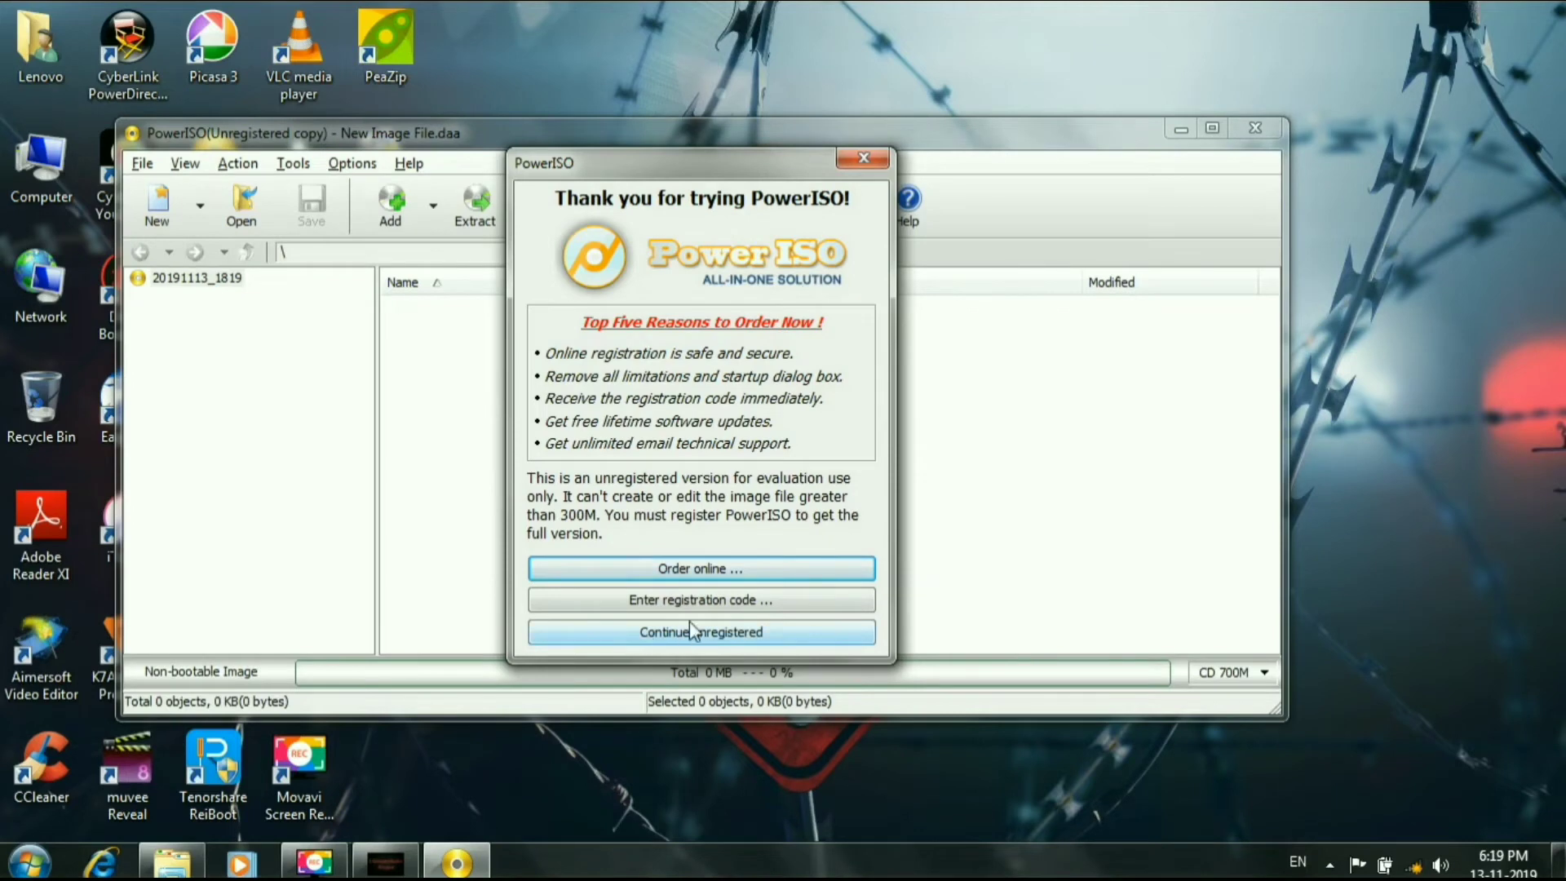
click(734, 601)
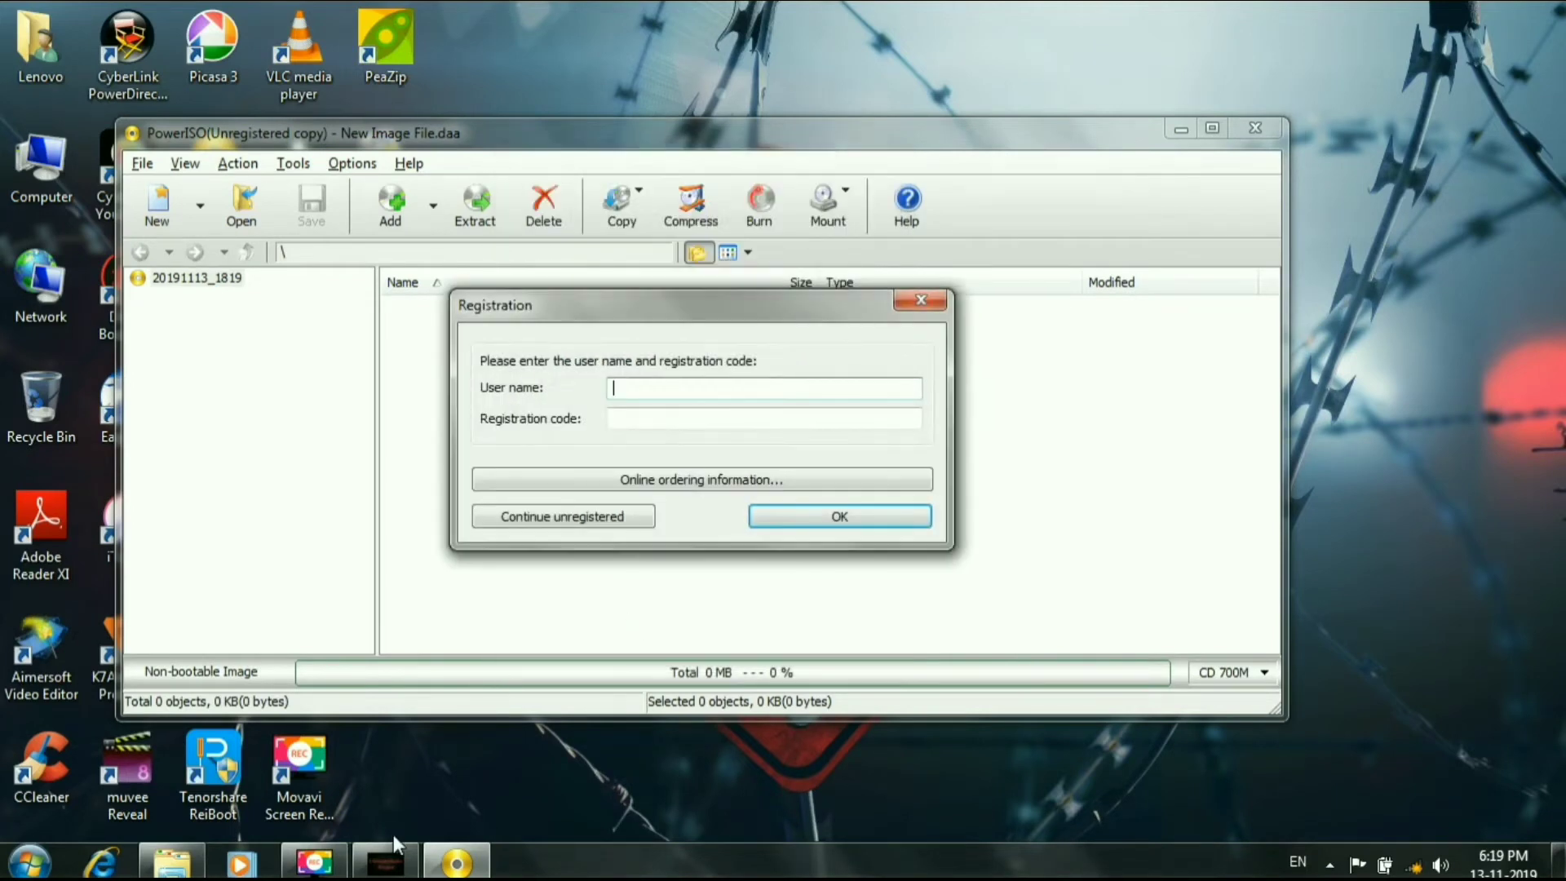
key(alt+Tab)
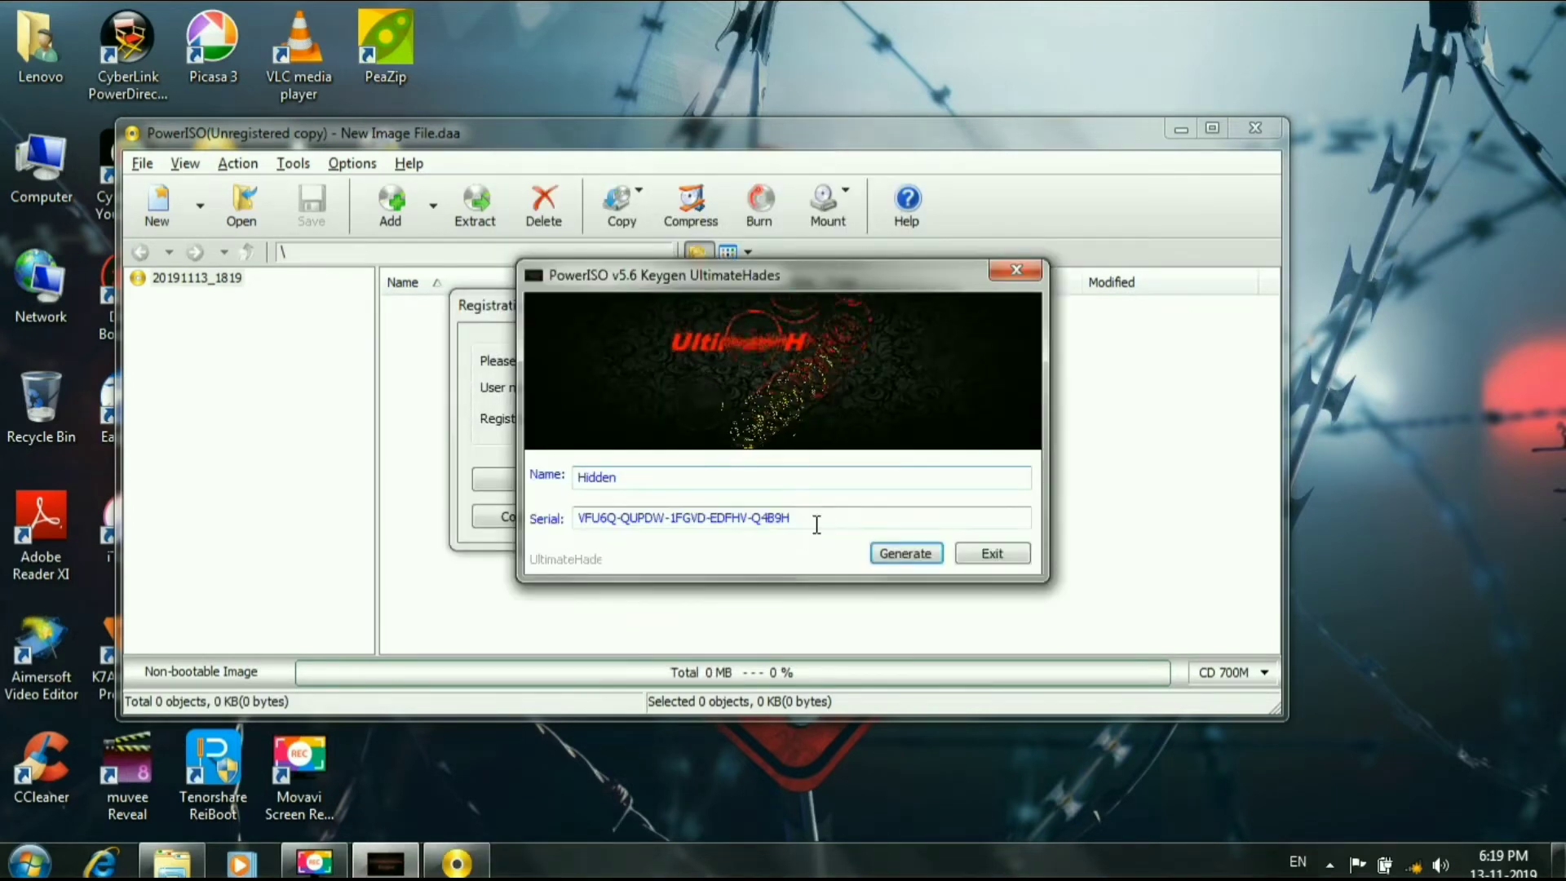
drag(824, 518, 578, 518)
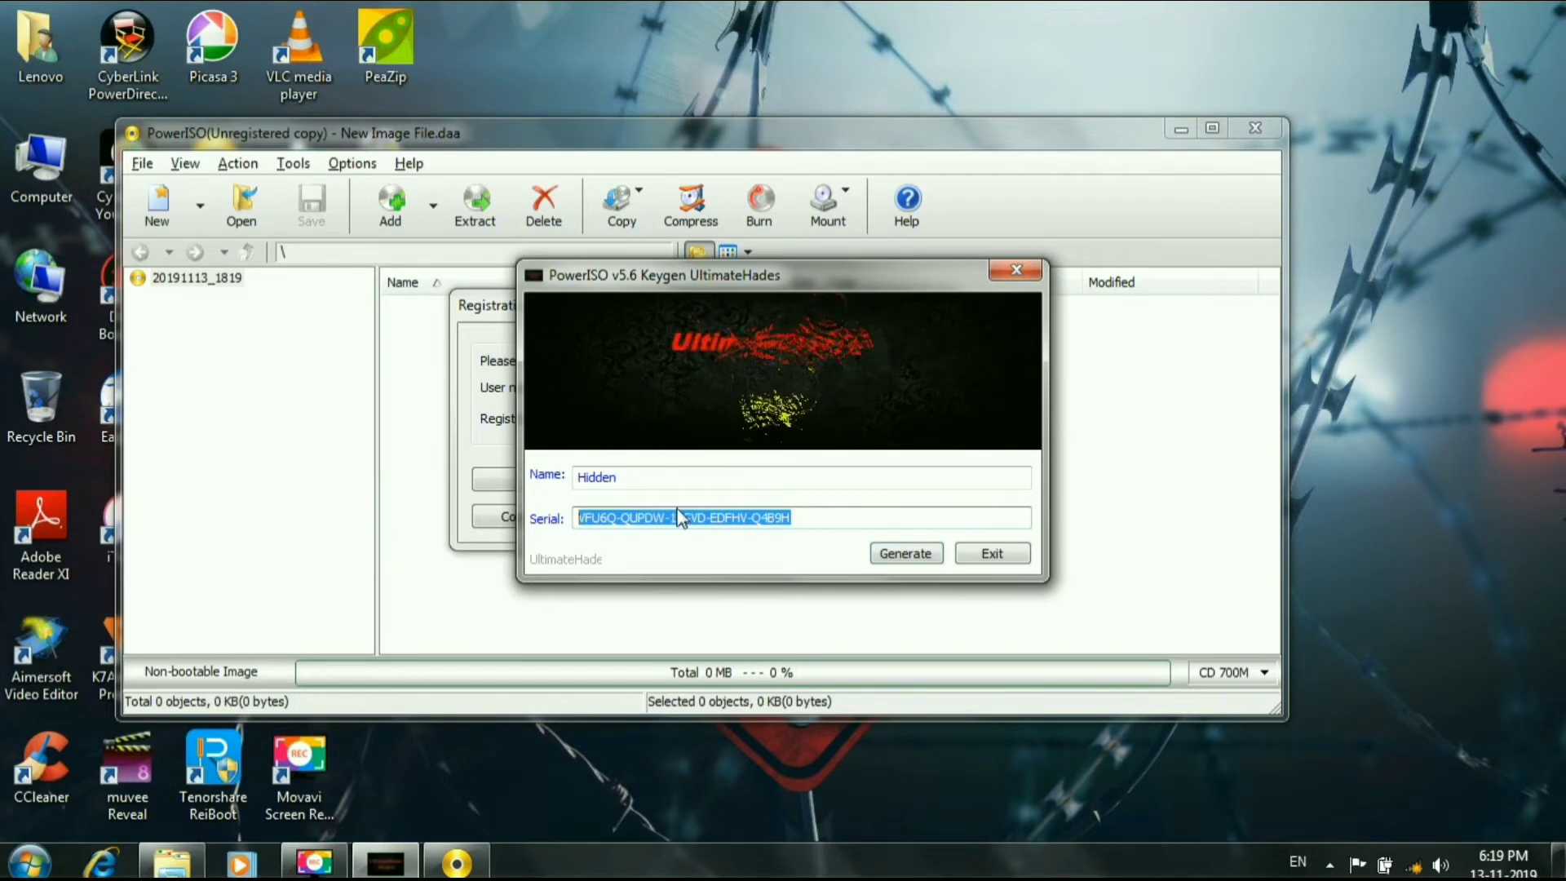
right_click(698, 525)
click(748, 599)
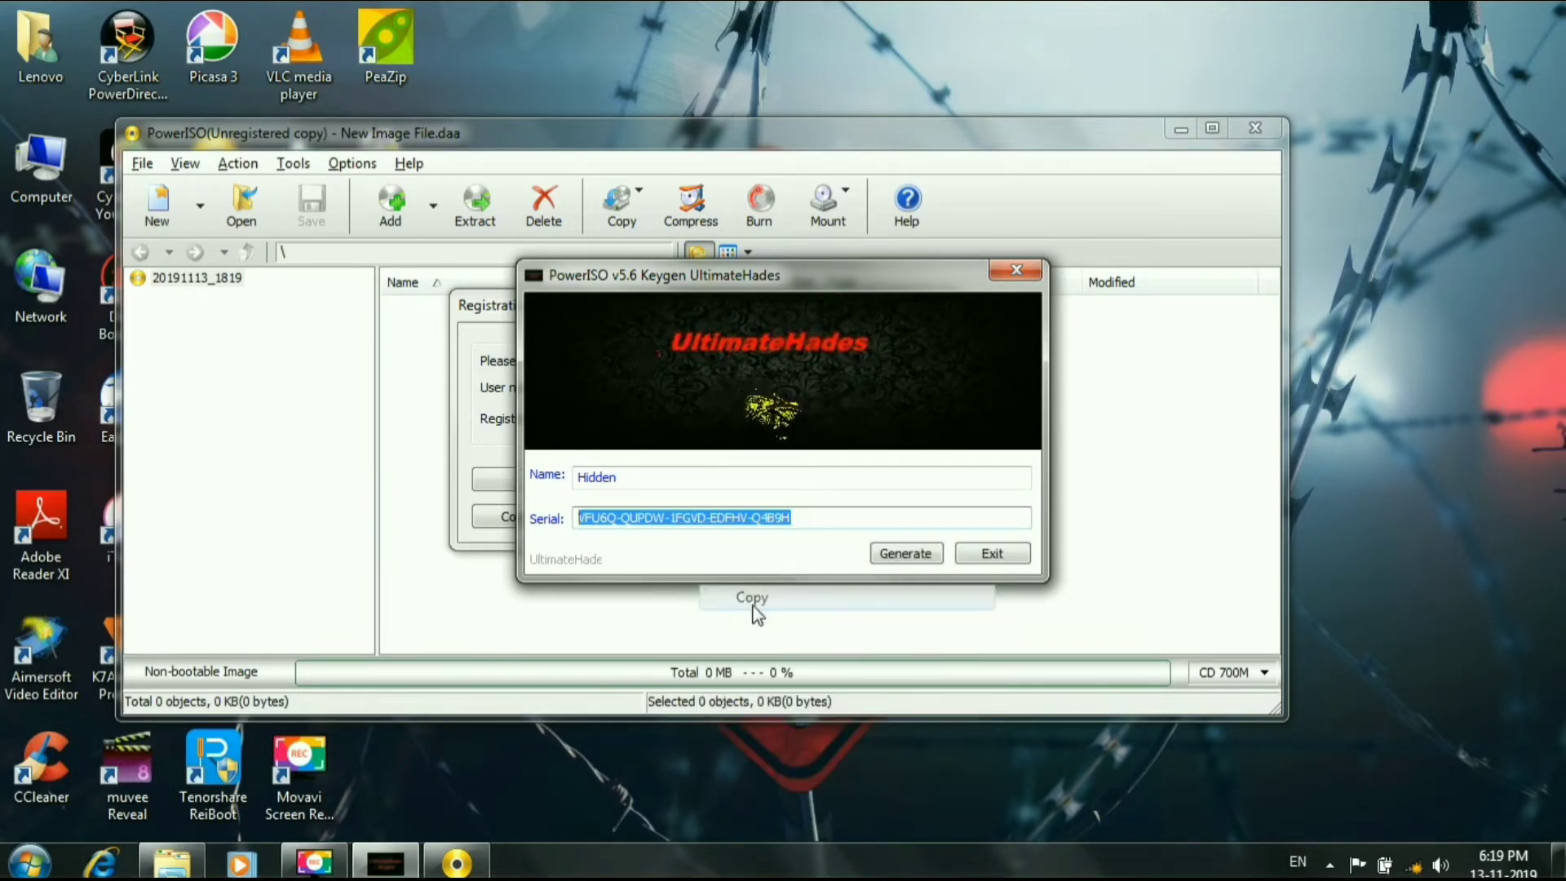
click(447, 391)
right_click(671, 423)
click(770, 519)
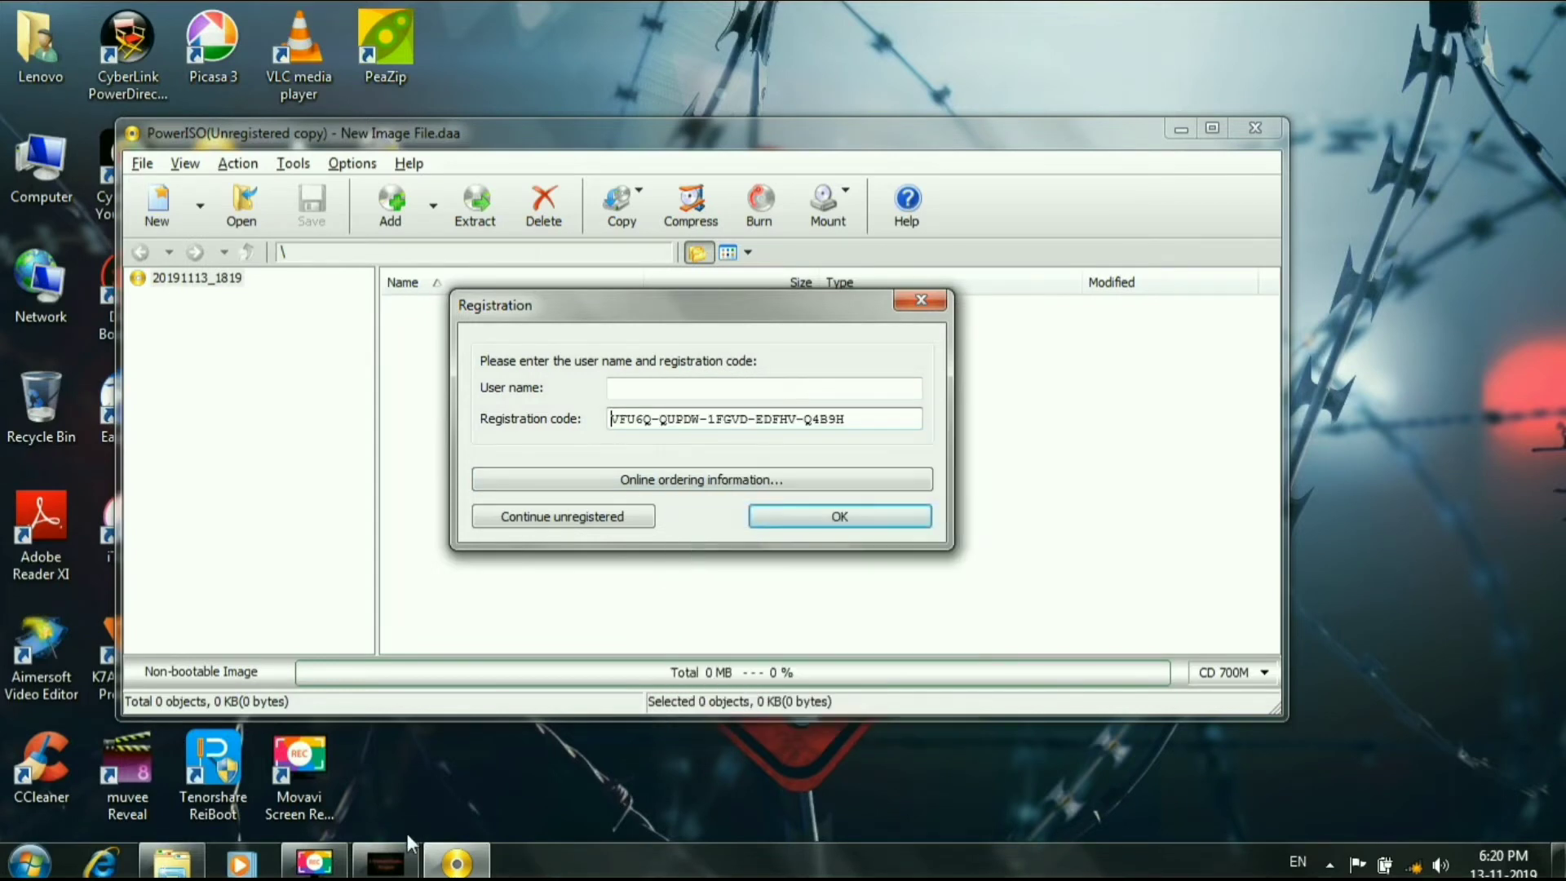
Step: Copy the keygen's user name into the User name field and submit the registration
click(386, 863)
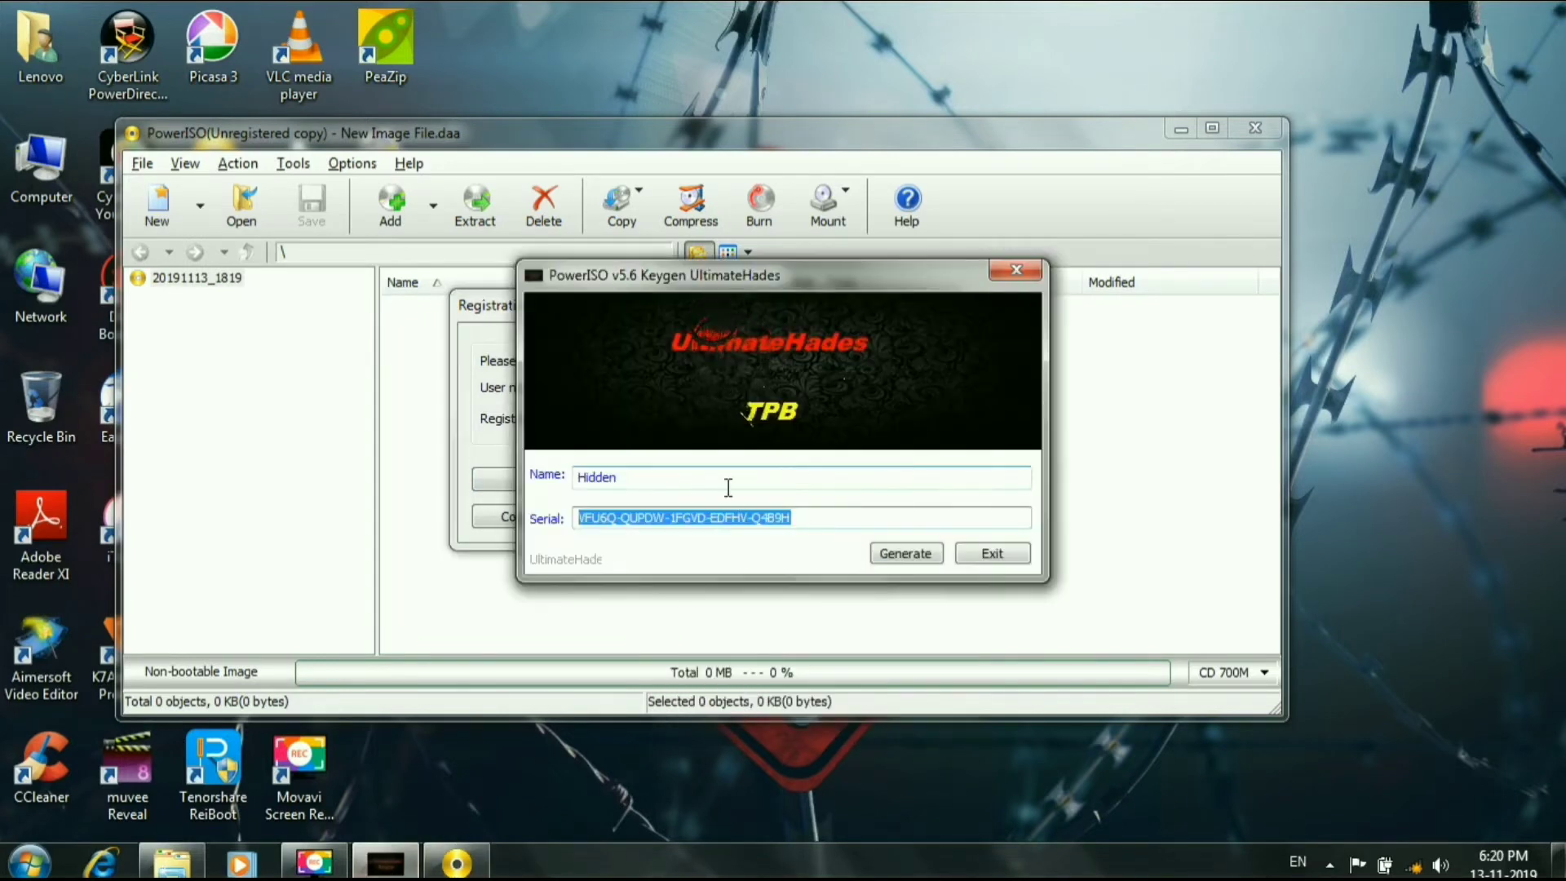
drag(738, 477, 581, 476)
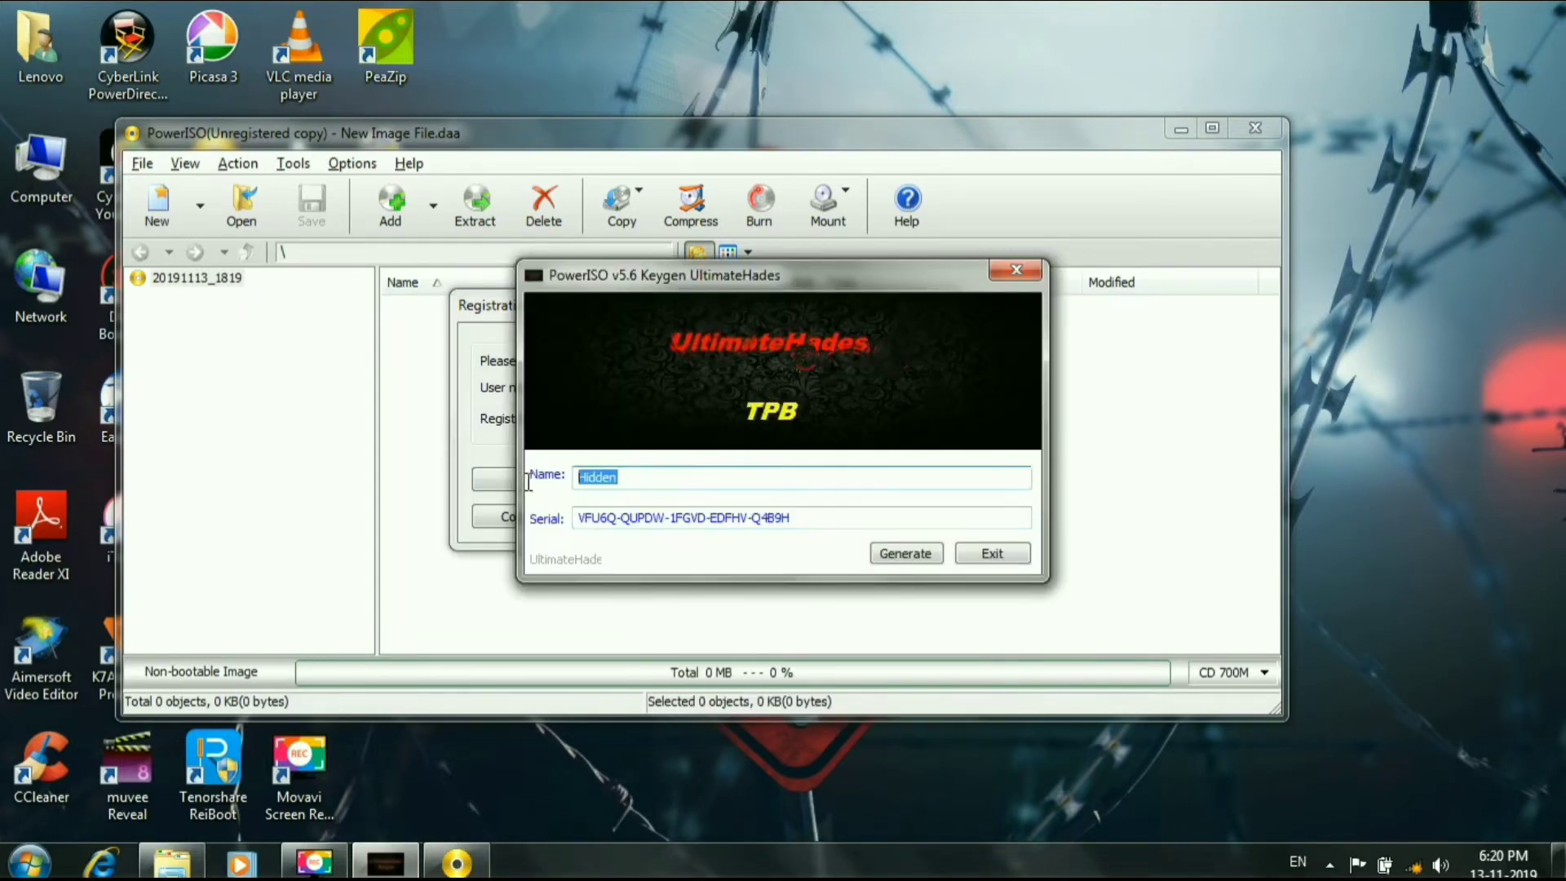
right_click(589, 473)
click(645, 547)
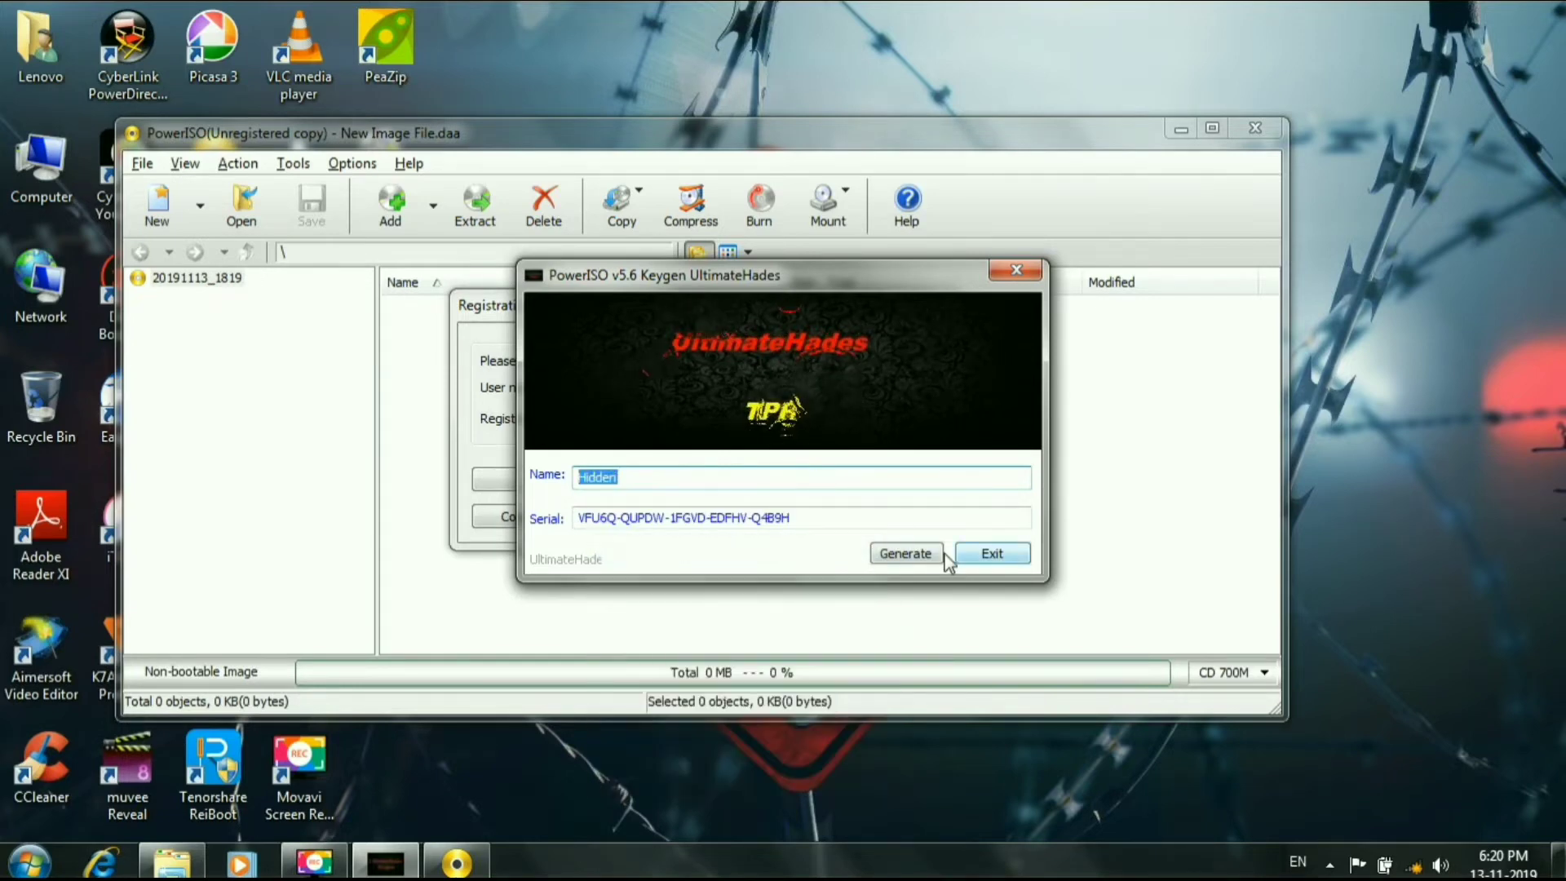
click(977, 553)
click(788, 390)
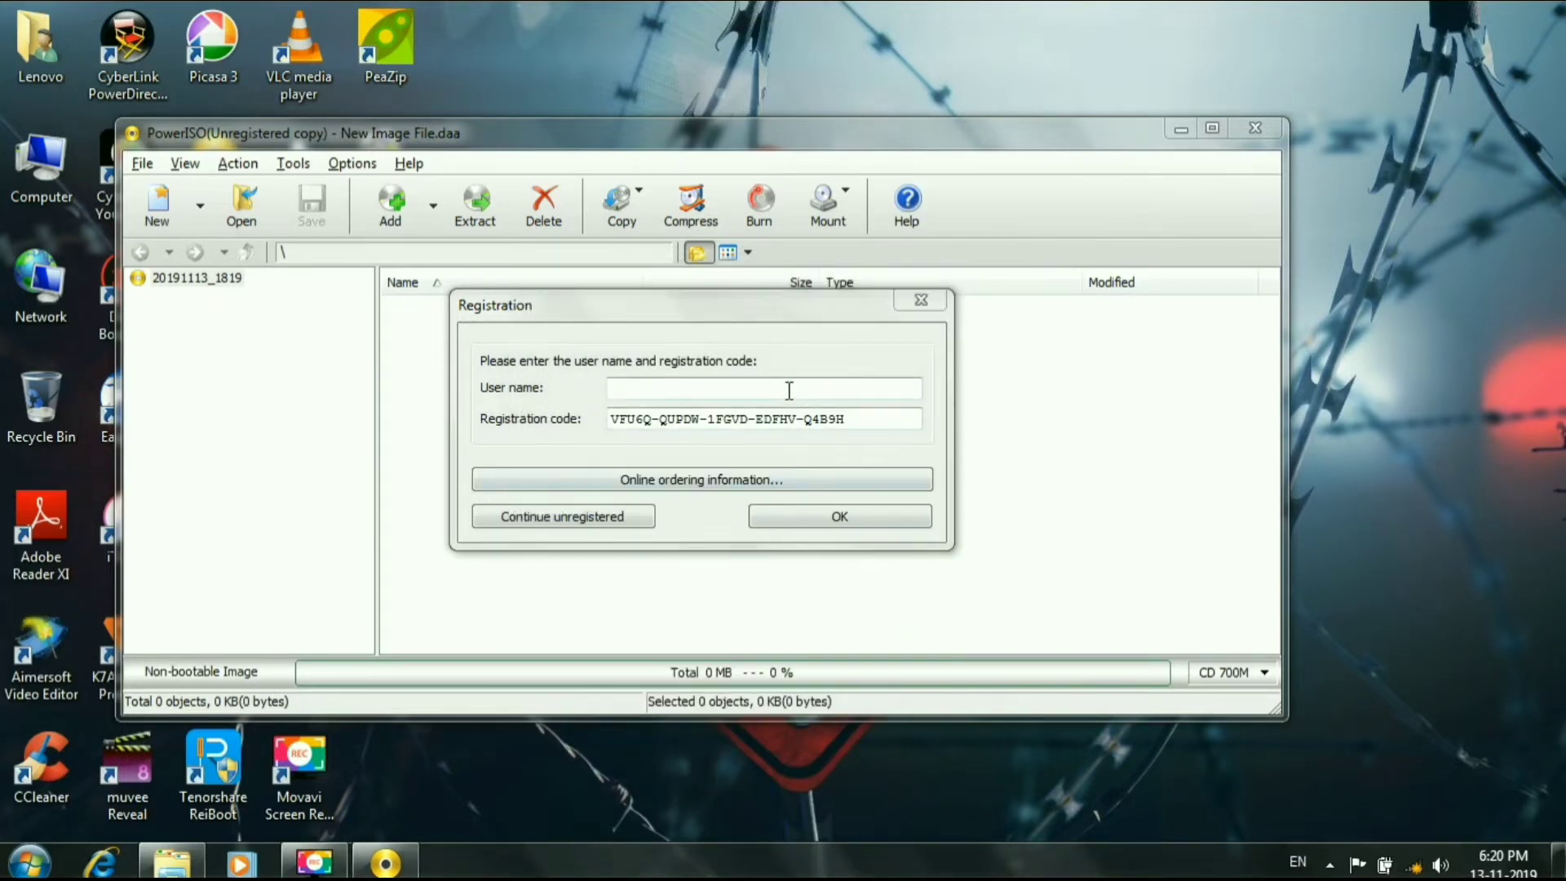
right_click(788, 390)
click(841, 491)
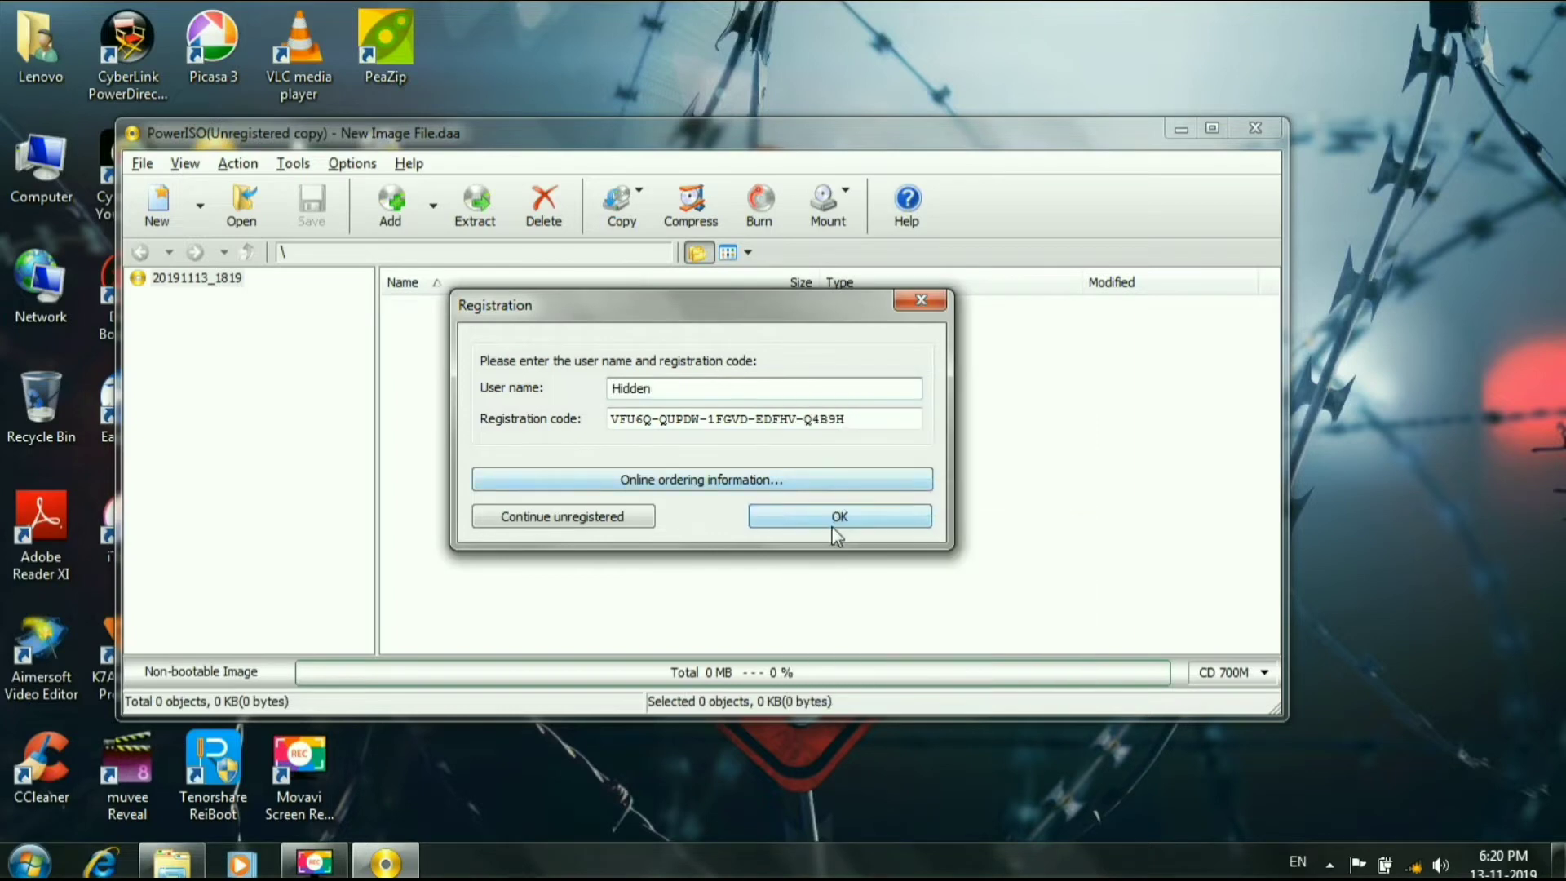
click(837, 522)
click(813, 483)
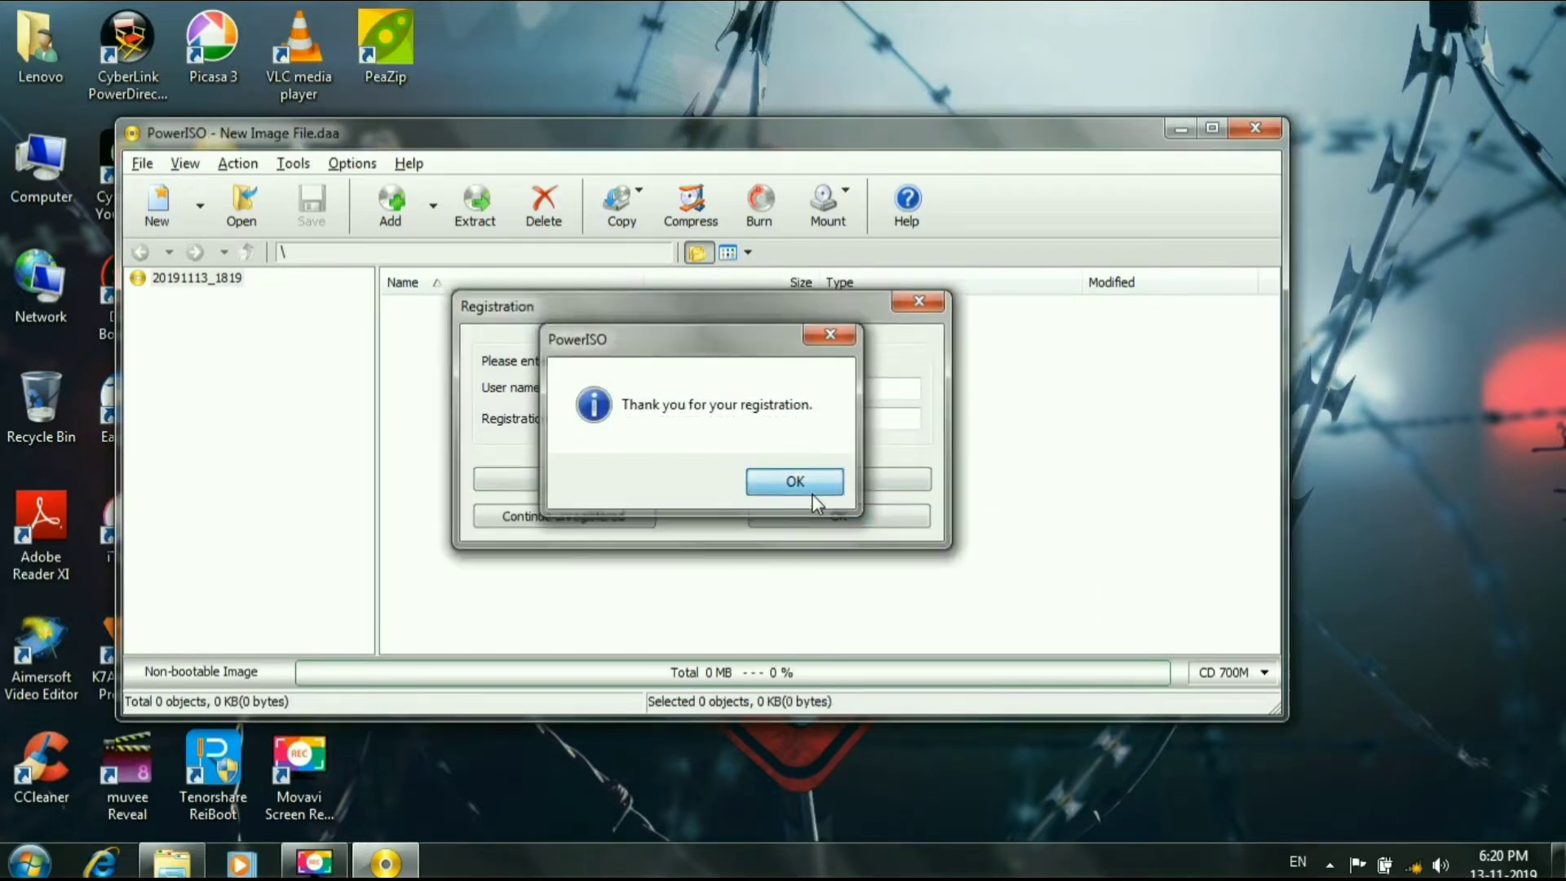
Step: Close PowerISO and return Explorer to the D:\Boot folder holding Windows 7
click(1255, 129)
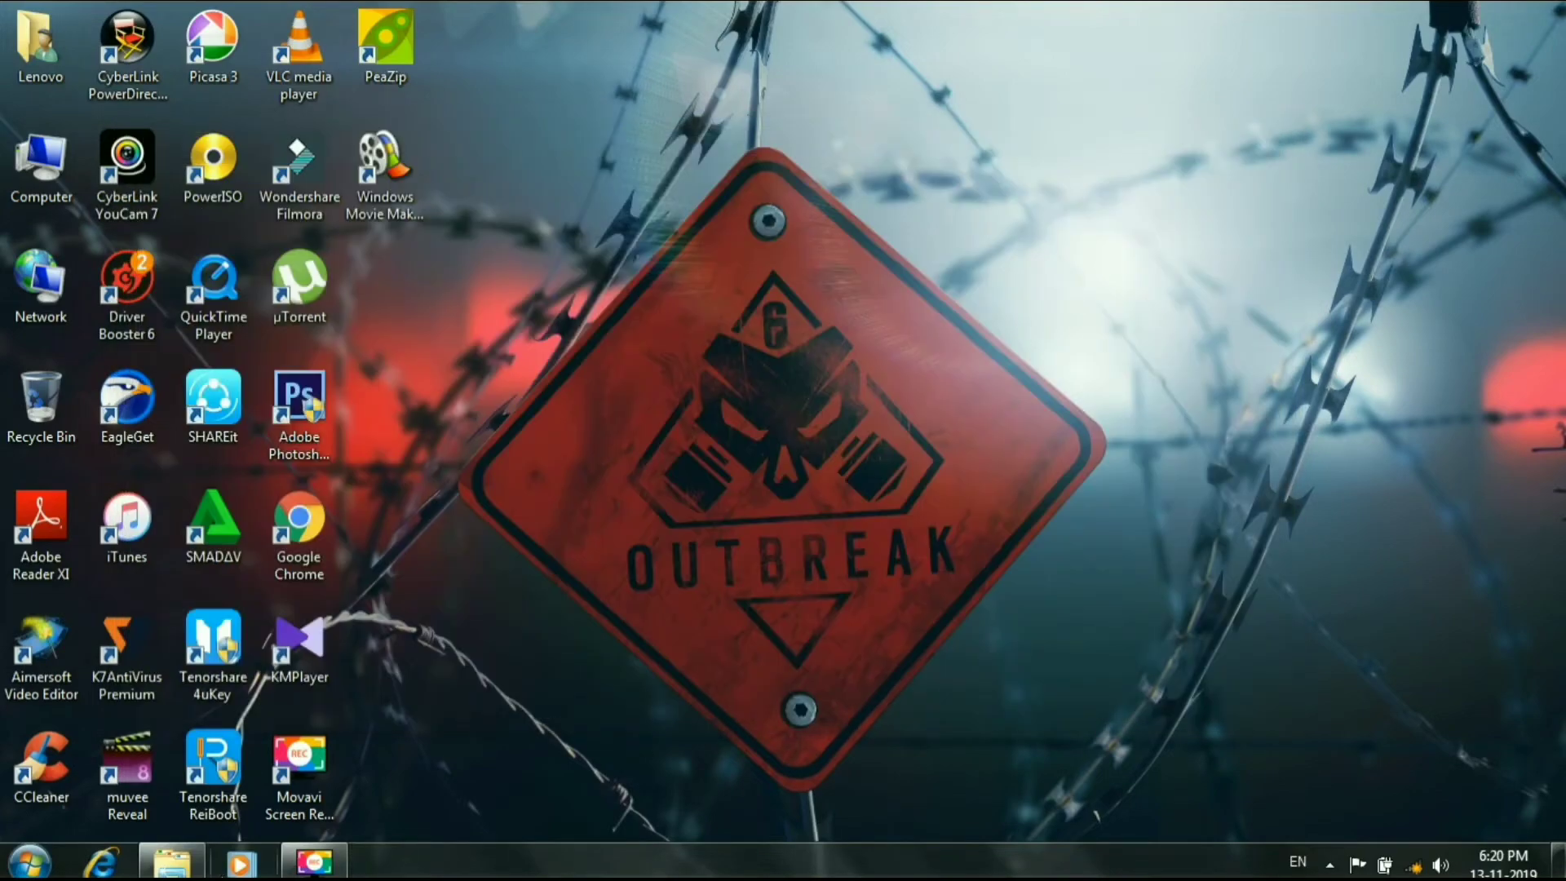
click(172, 862)
click(626, 444)
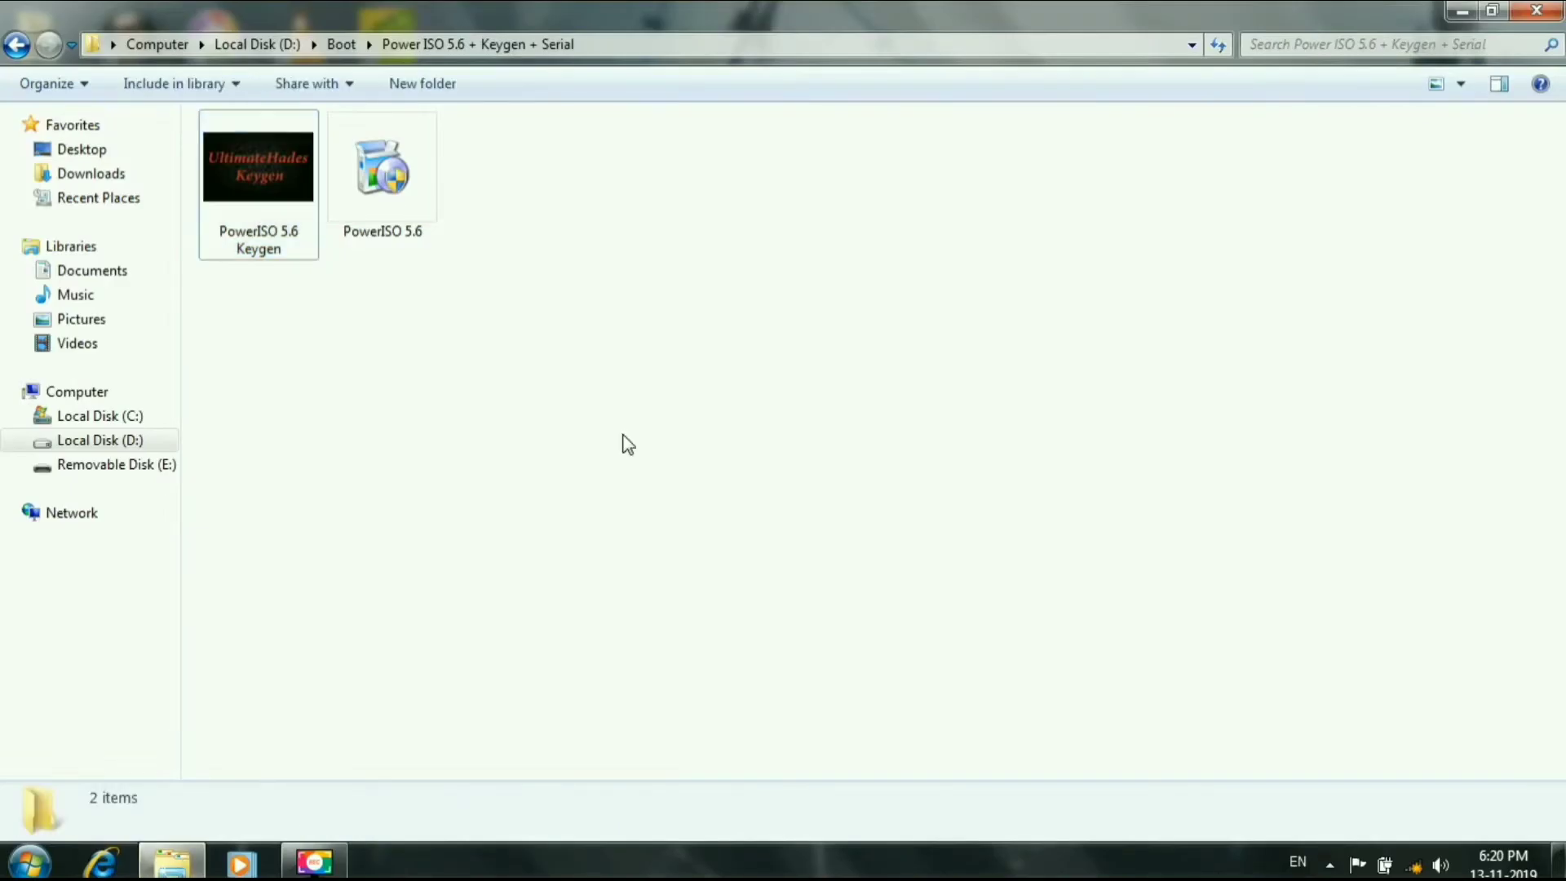
key(BackSpace)
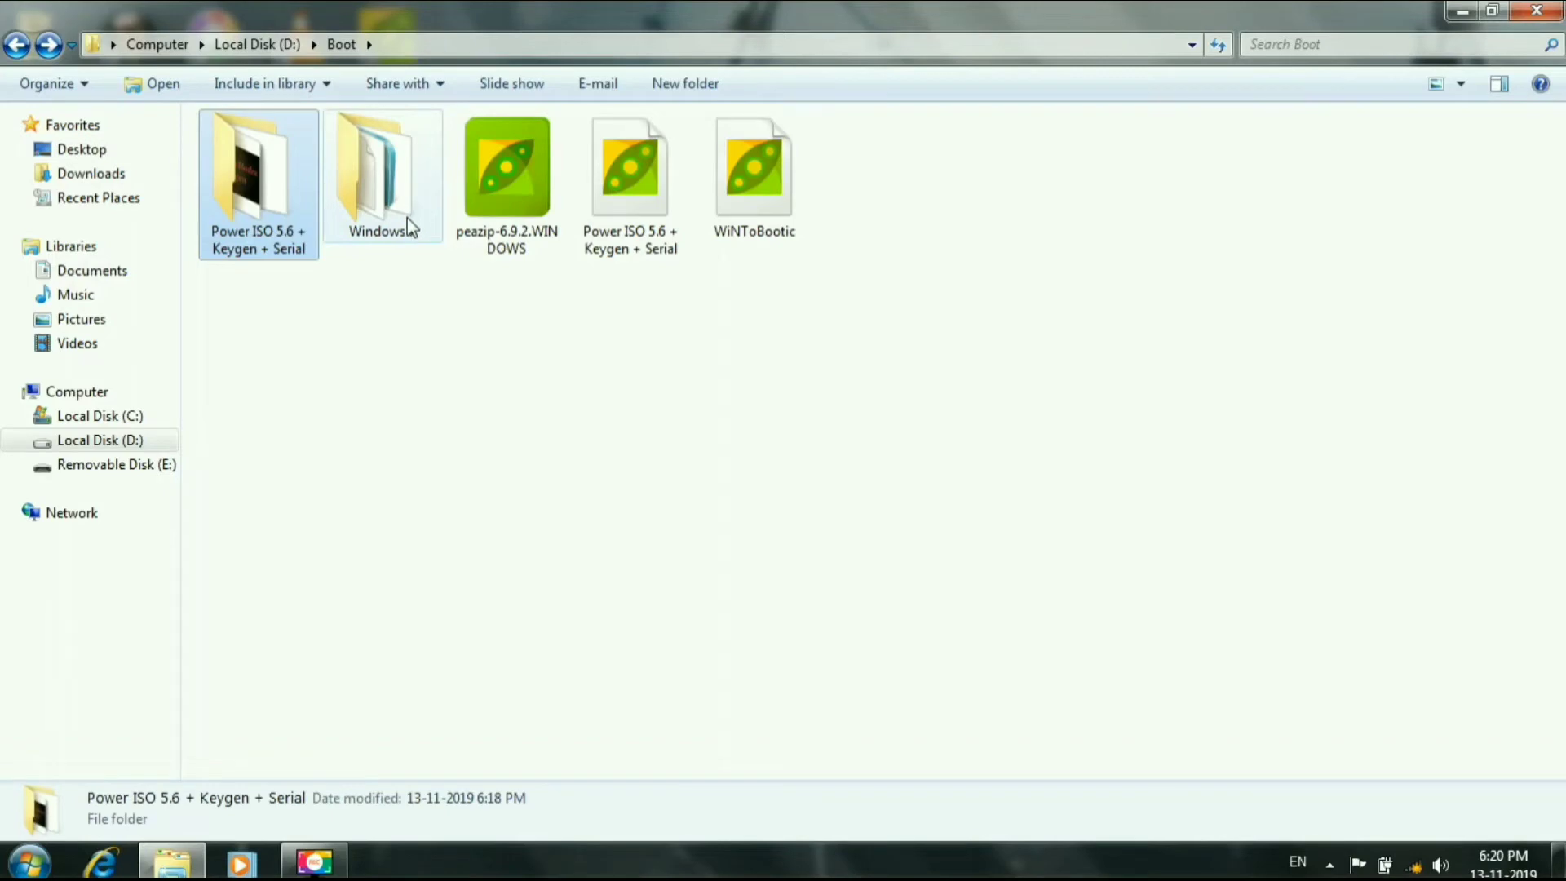
click(411, 226)
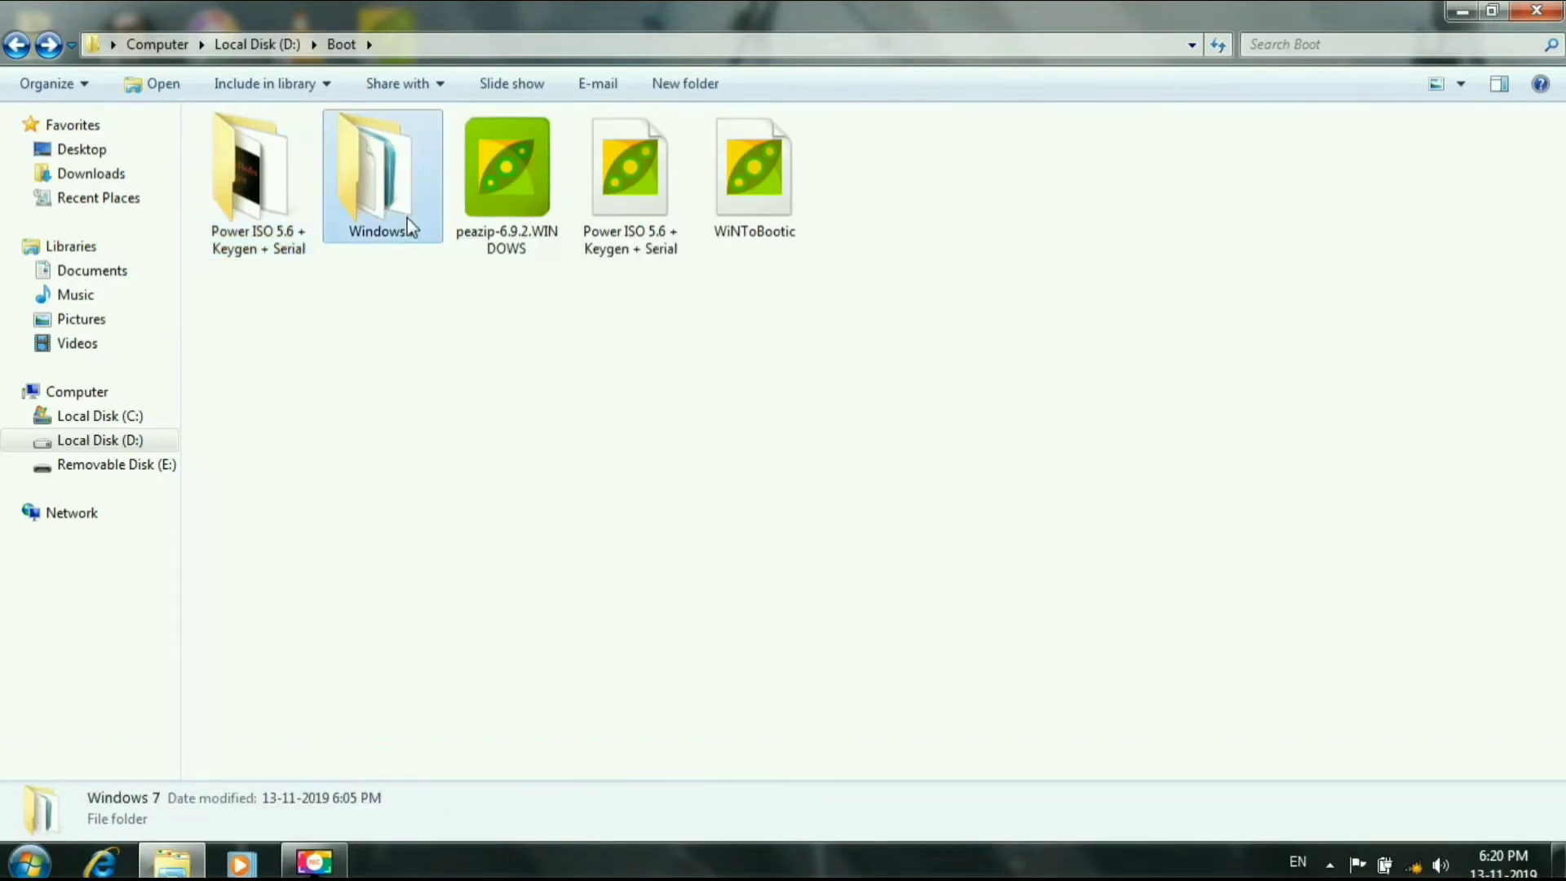
double_click(408, 220)
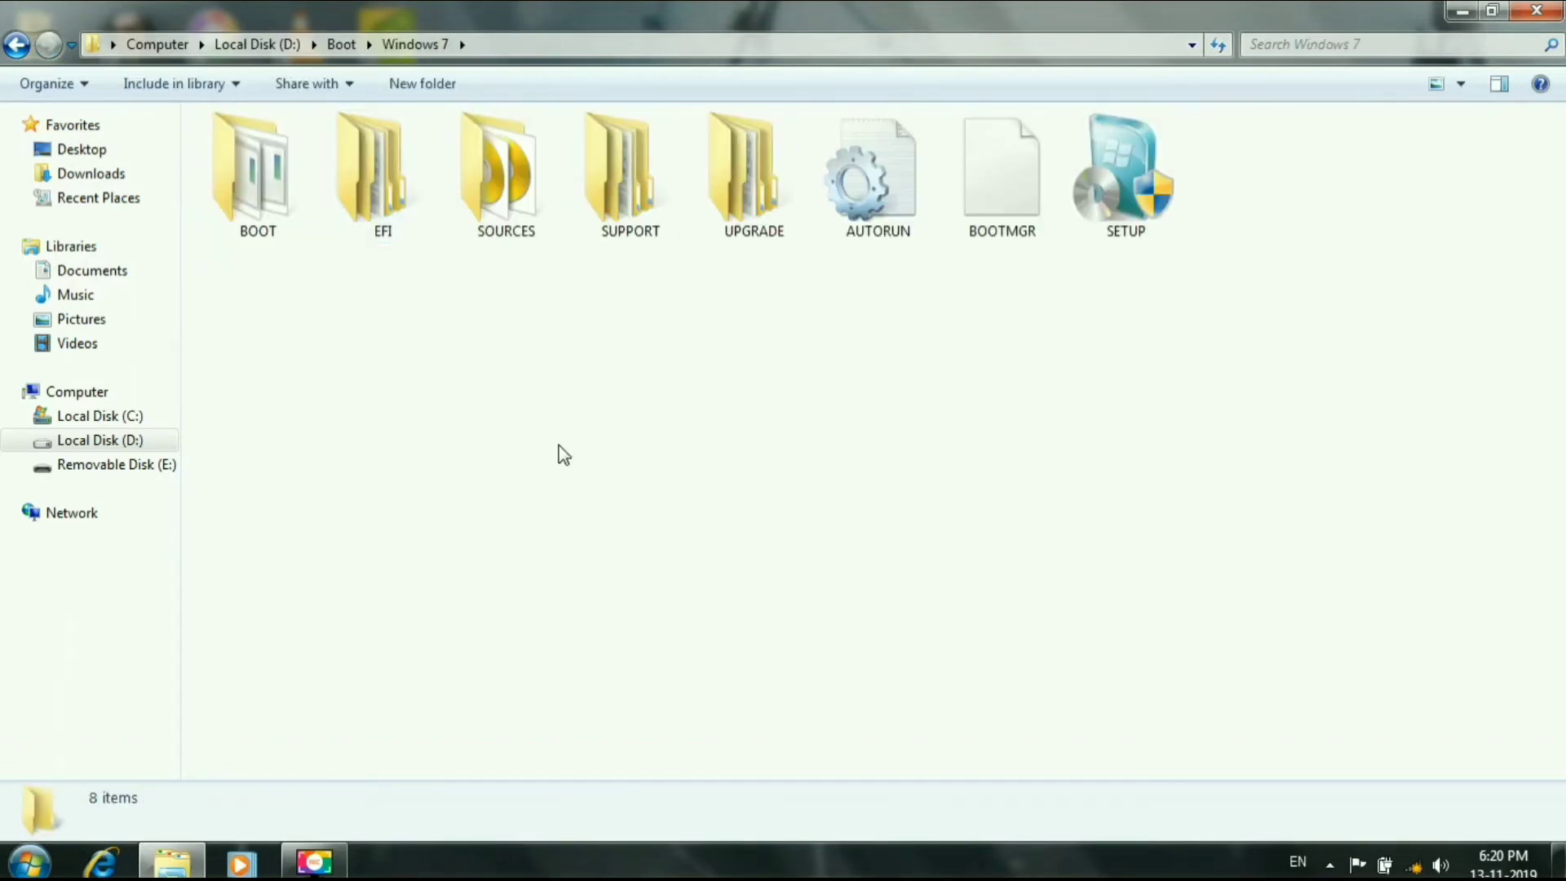
key(BackSpace)
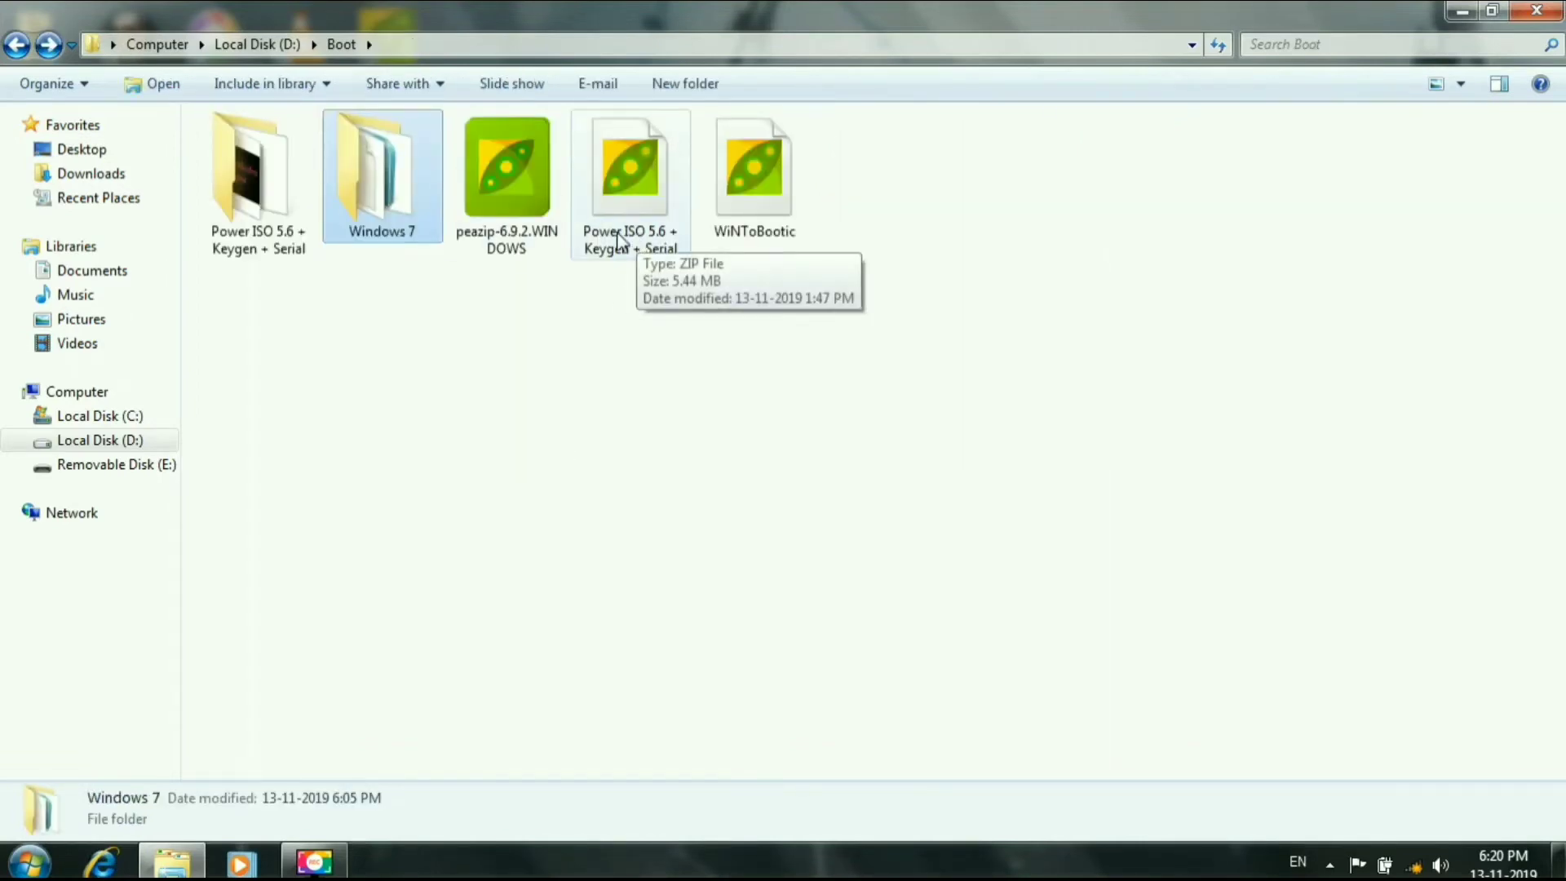
mouse_move(416, 217)
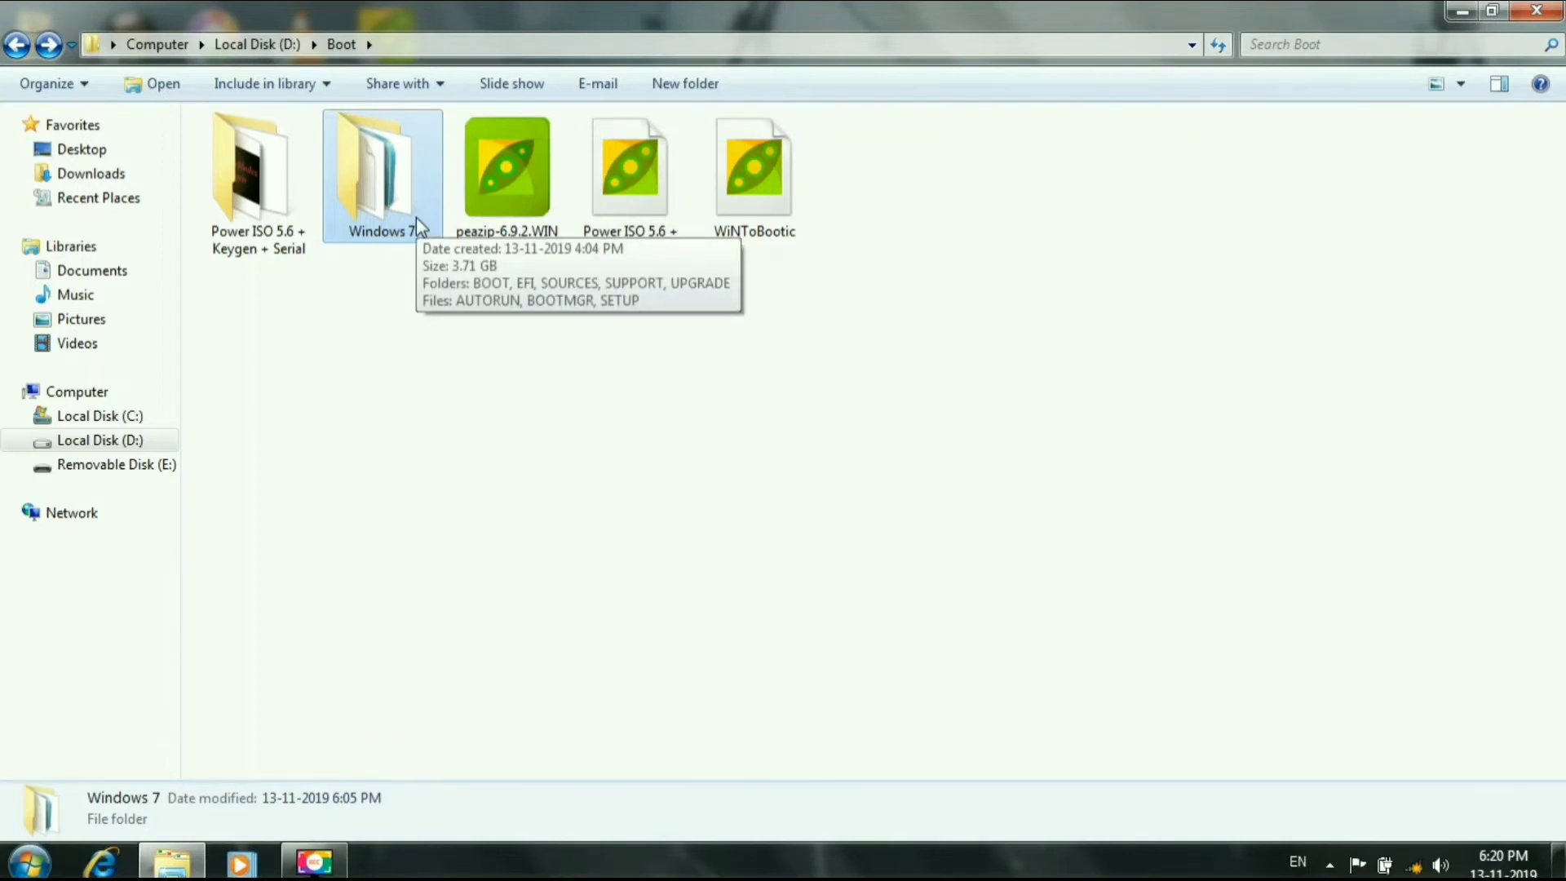
Step: Open the Windows 7 folder, select all eight items, and choose PowerISO's add-to-image option
right_click(416, 217)
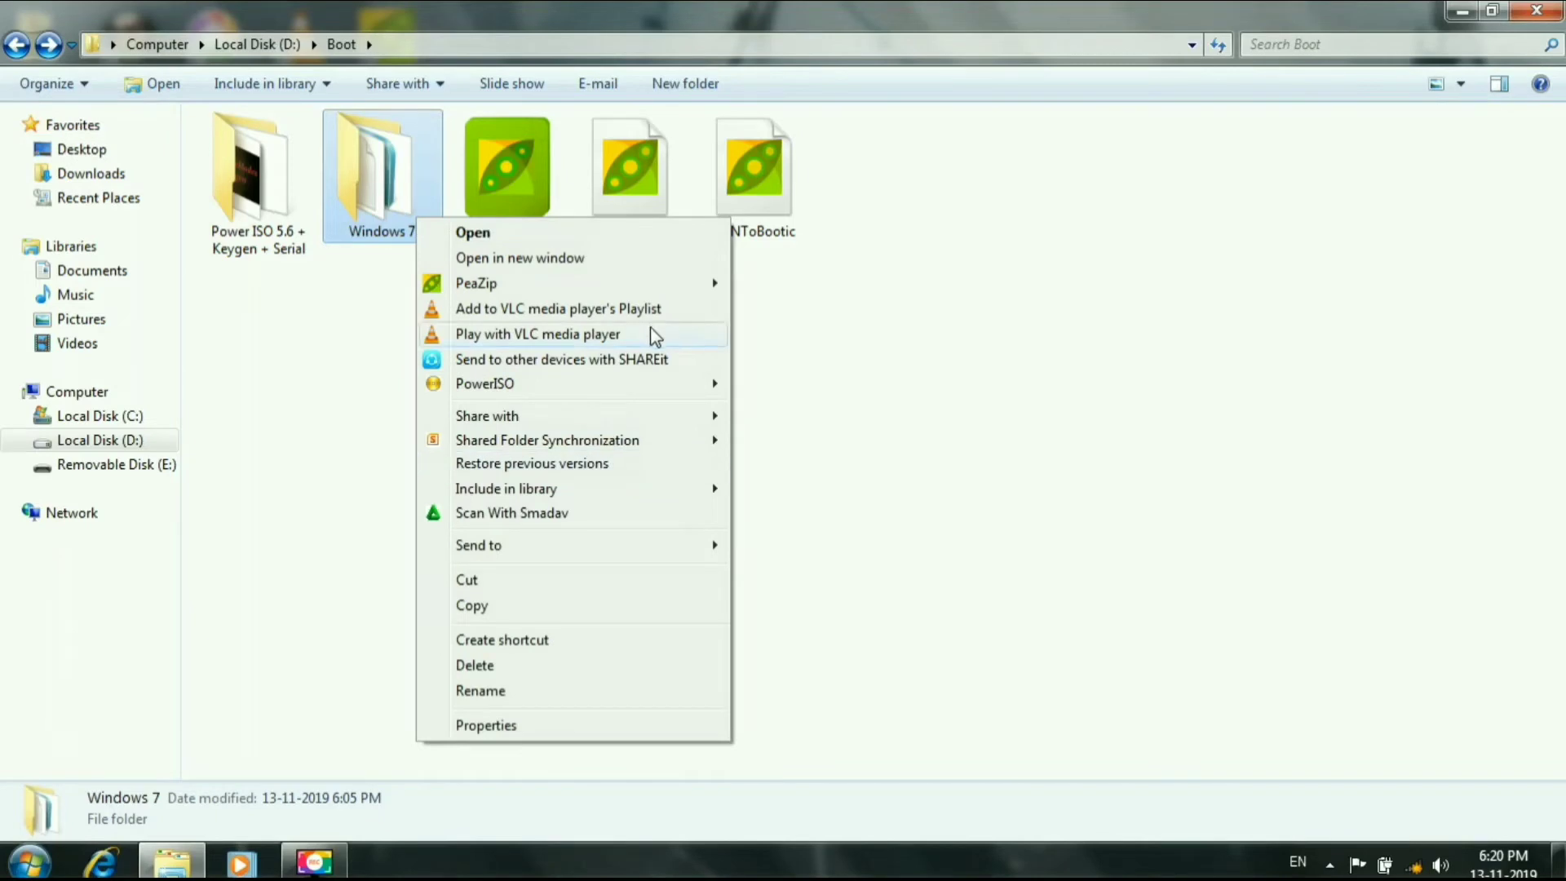
mouse_move(651, 386)
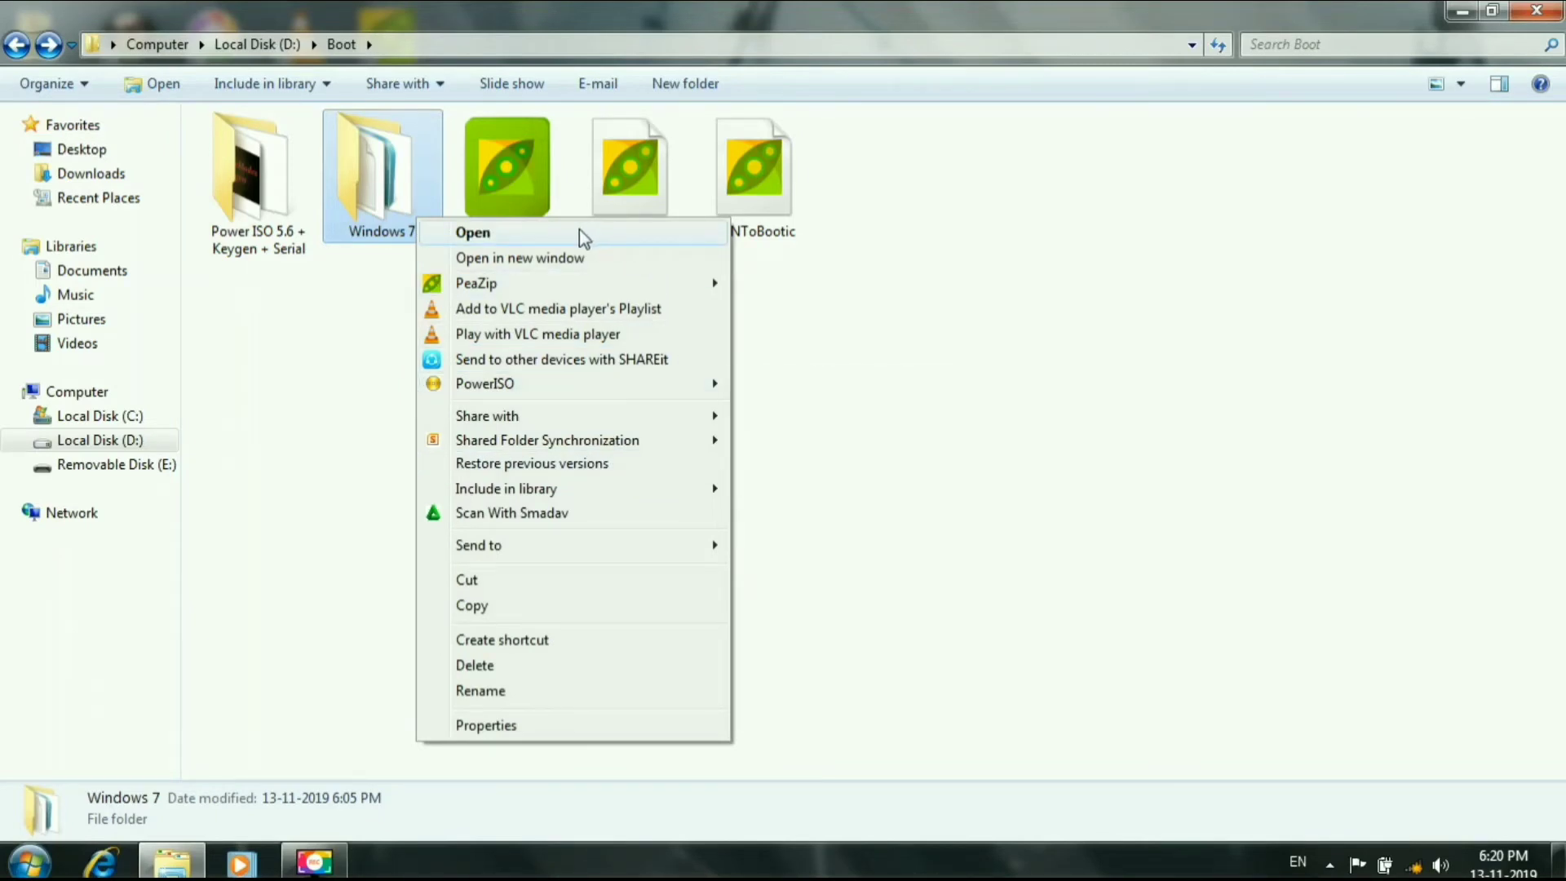
click(536, 234)
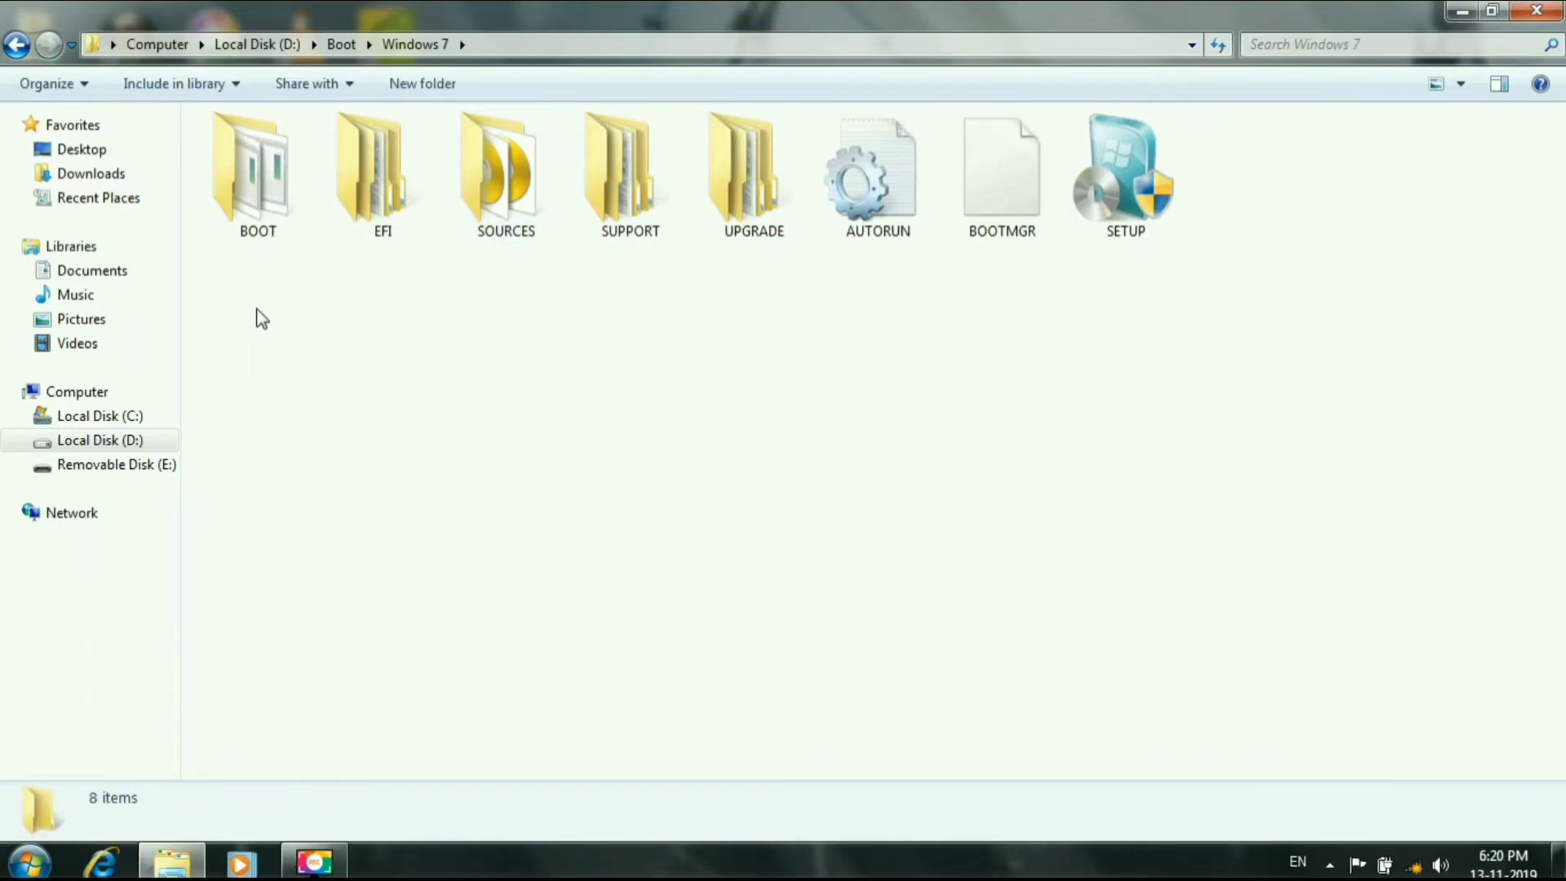
key(ctrl+a)
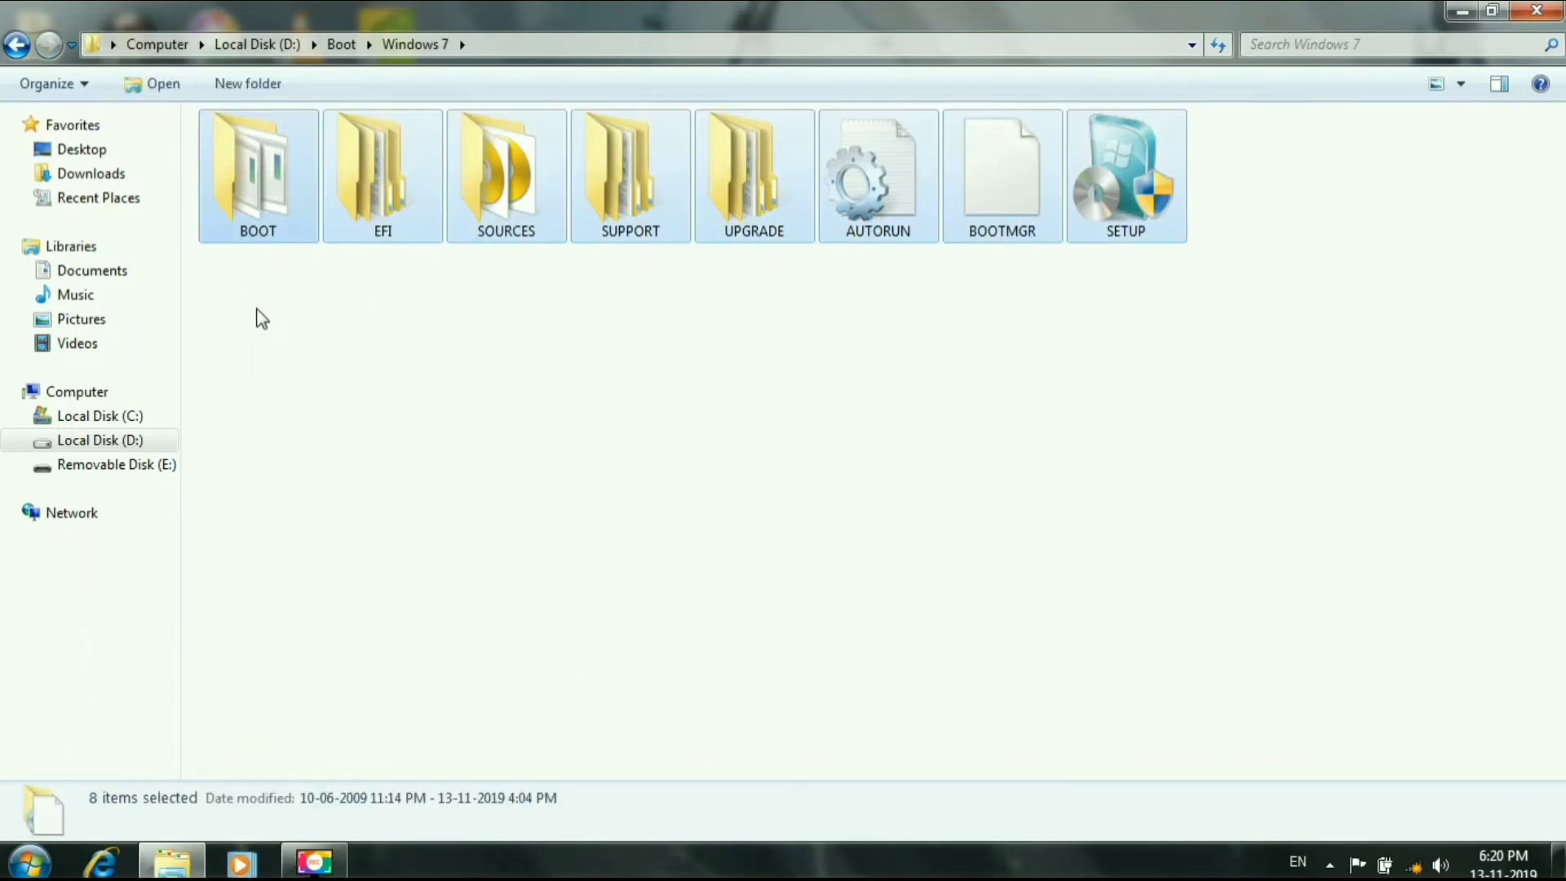
right_click(396, 218)
mouse_move(653, 387)
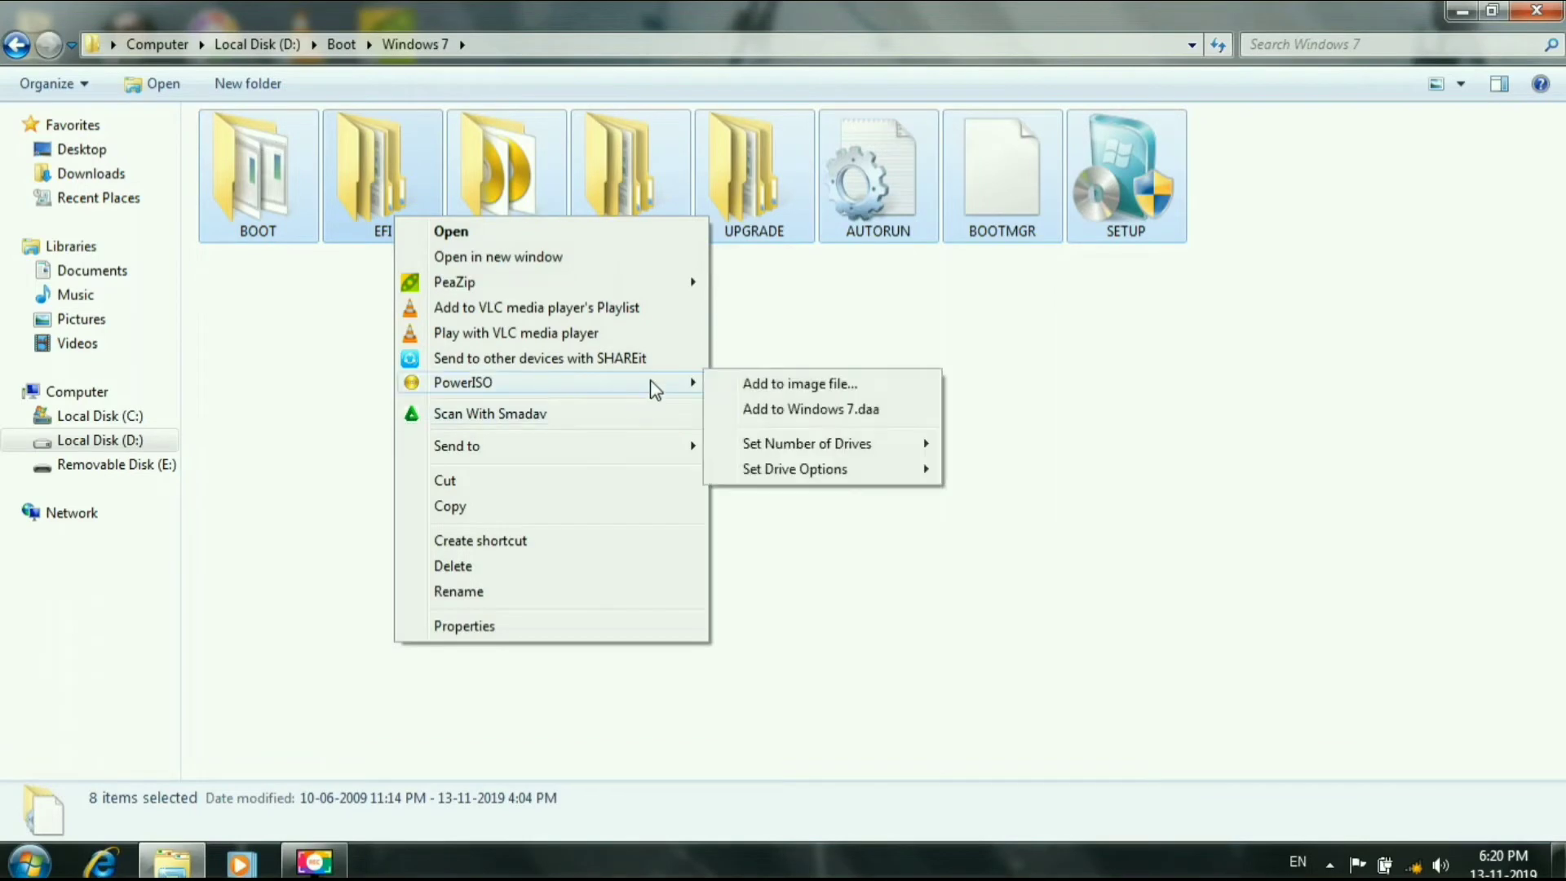
click(755, 395)
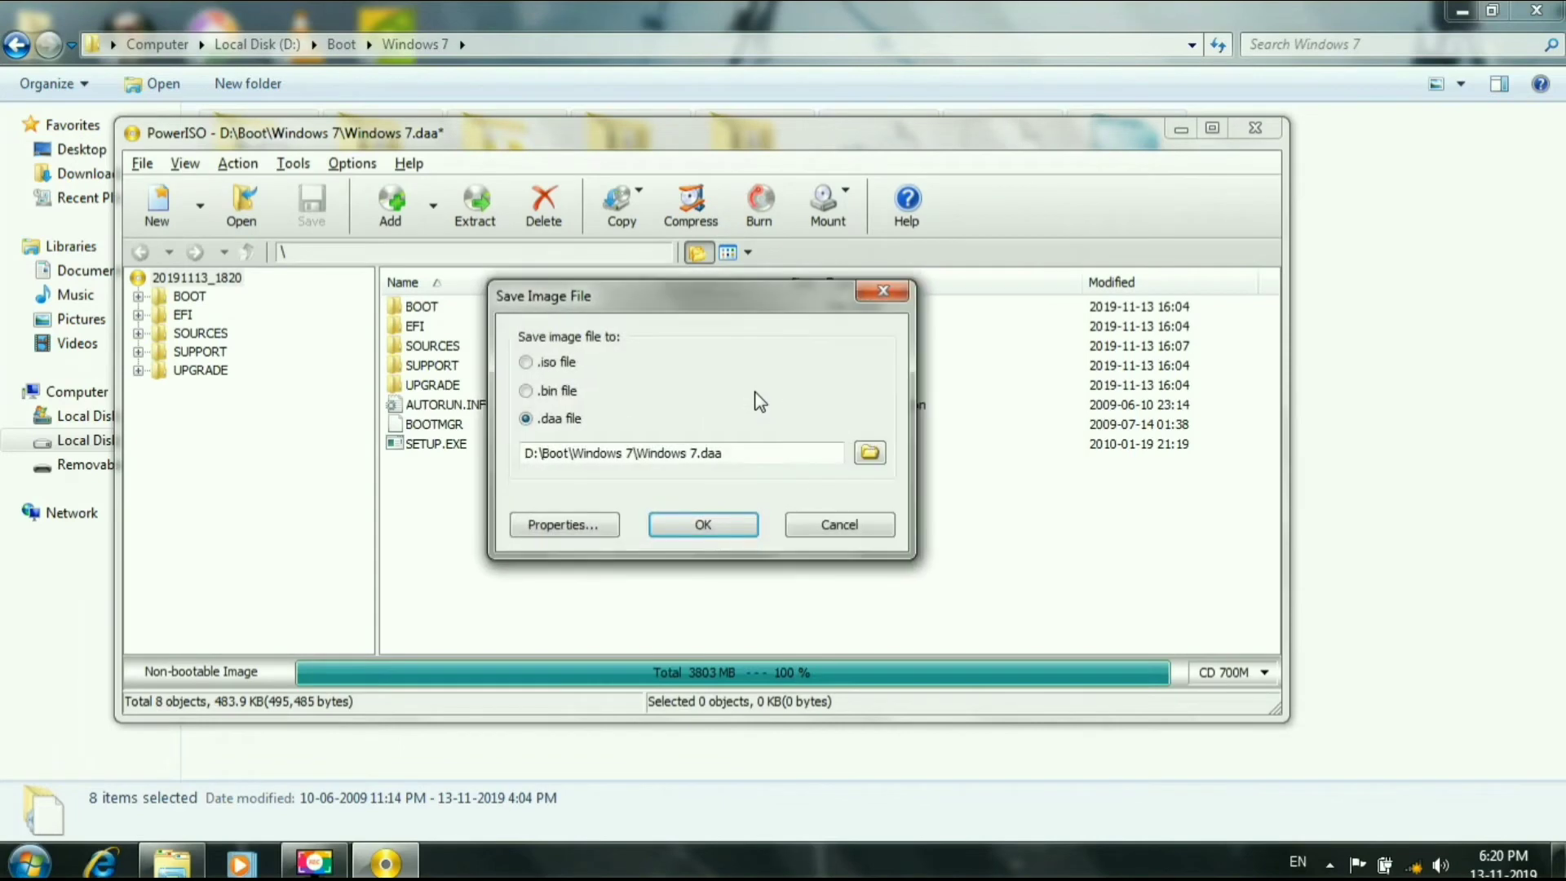
Step: Save the image as Windows 7.iso in .iso format, then close PowerISO
click(568, 361)
click(725, 529)
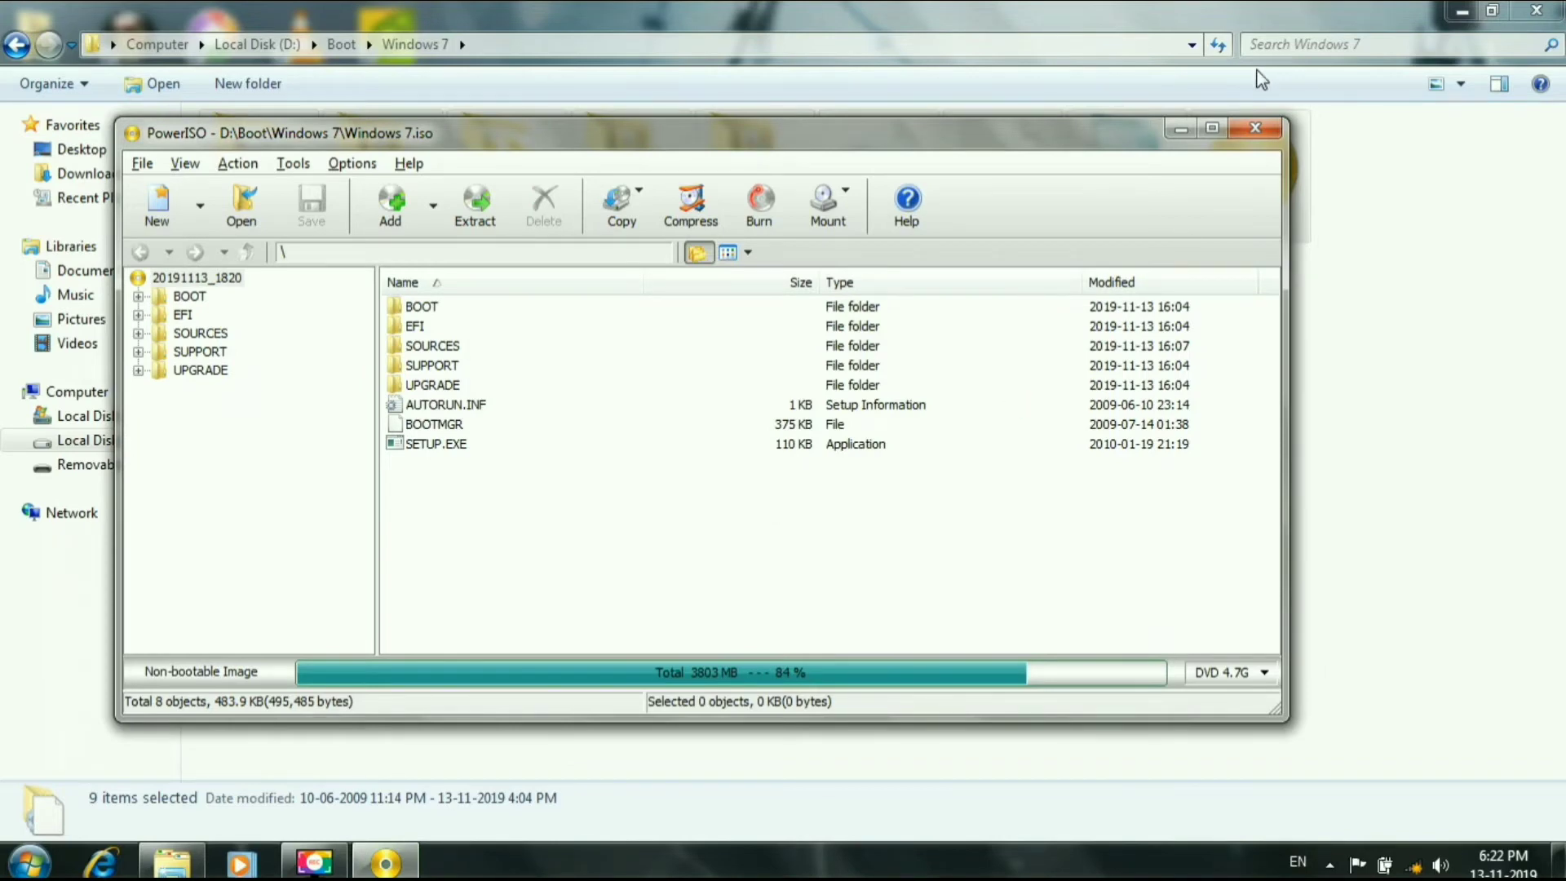
click(1255, 130)
Step: Cut Windows 7.iso from the Windows 7 folder and paste it into the Boot folder
click(952, 371)
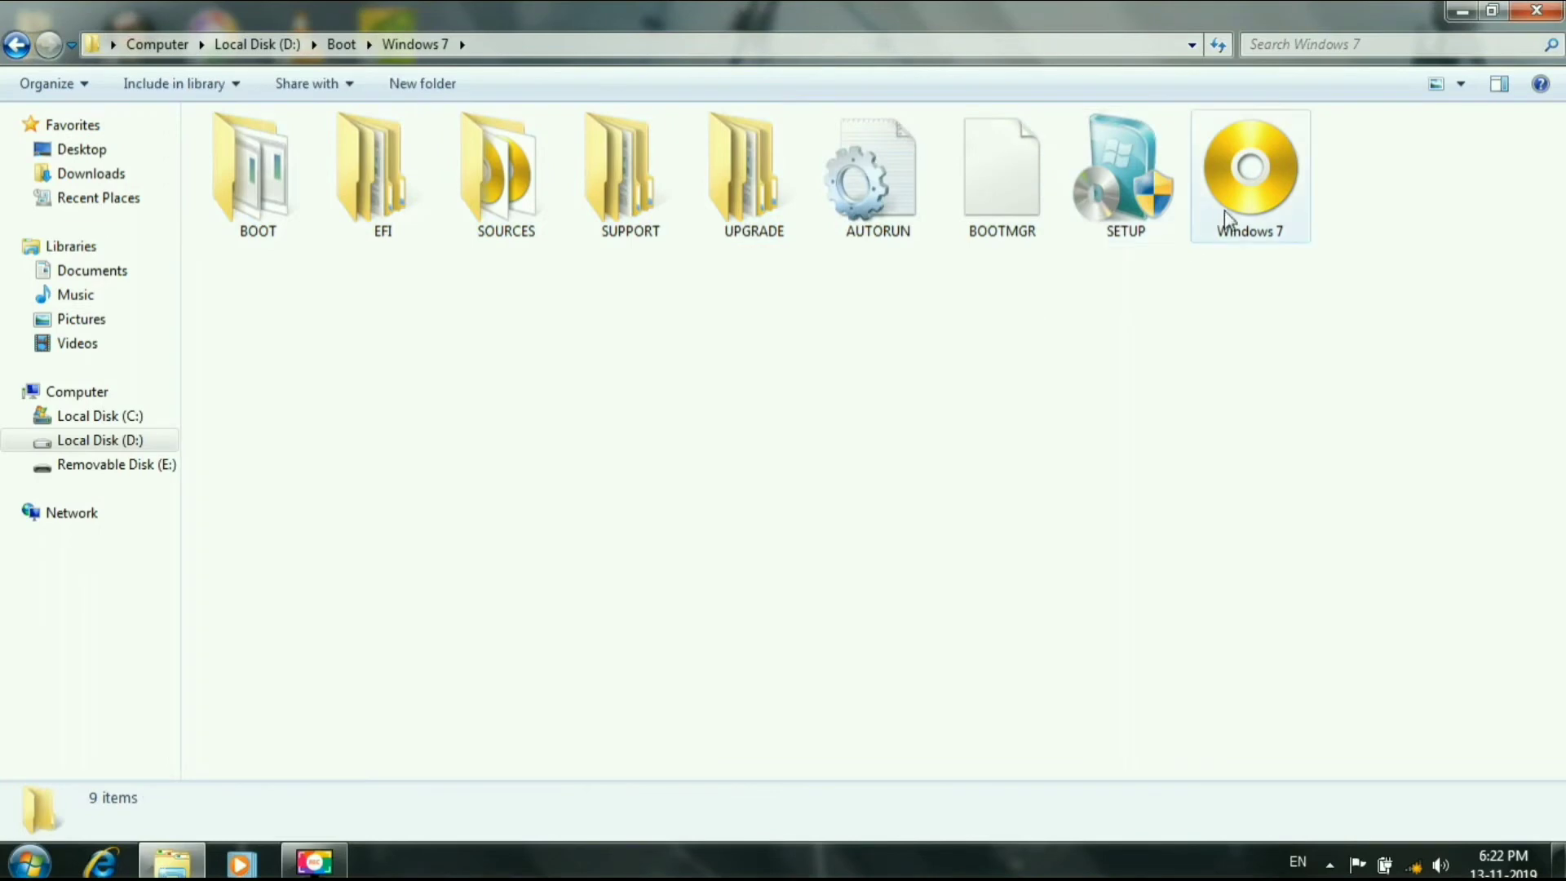
click(1227, 209)
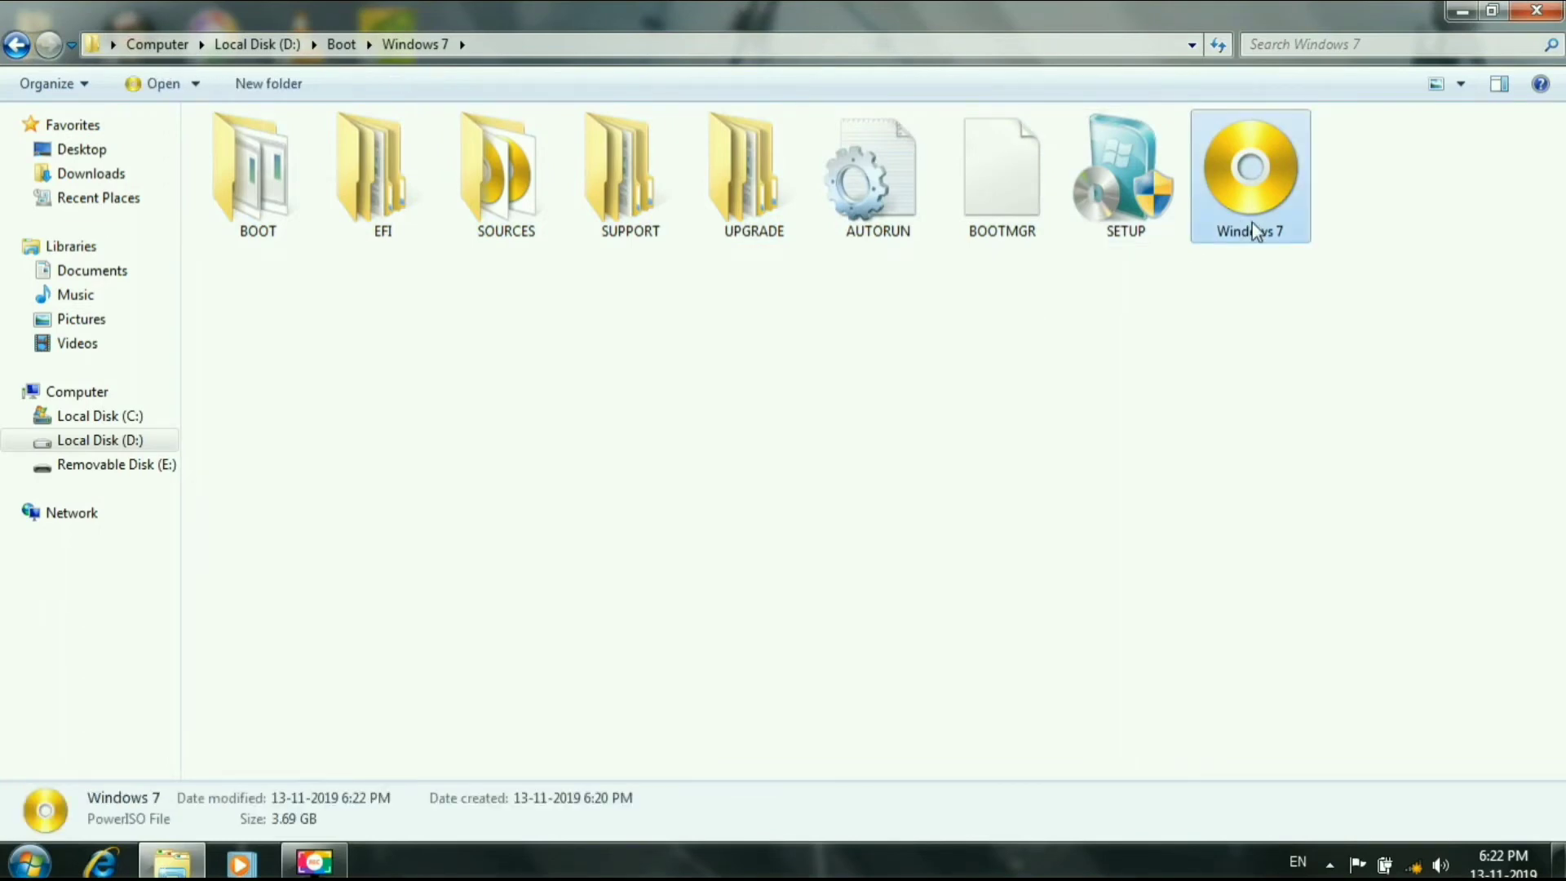
right_click(1250, 234)
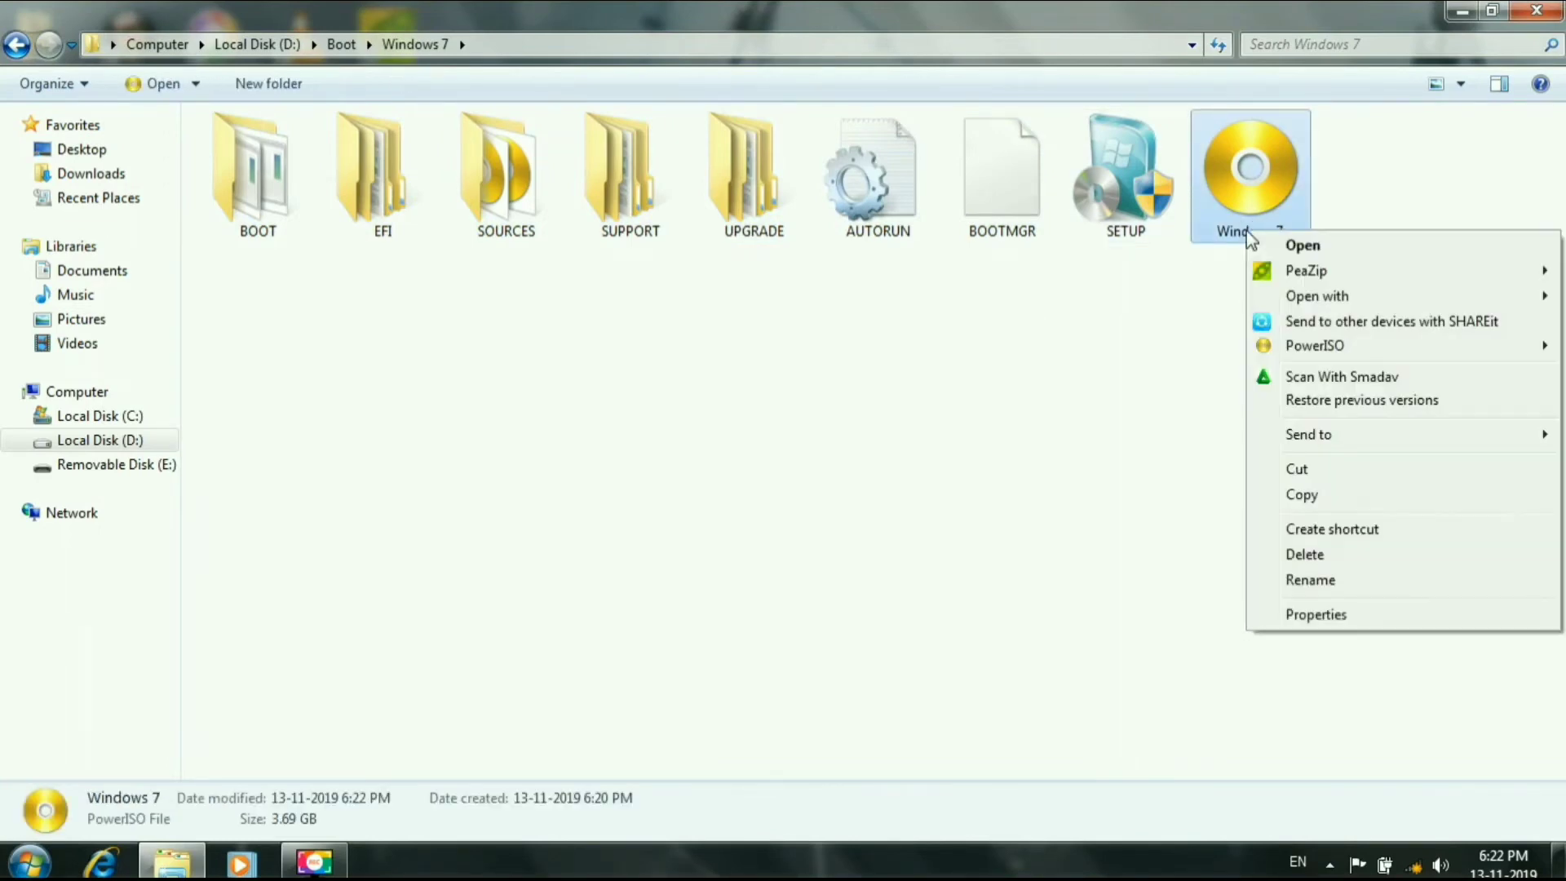
click(1345, 475)
key(BackSpace)
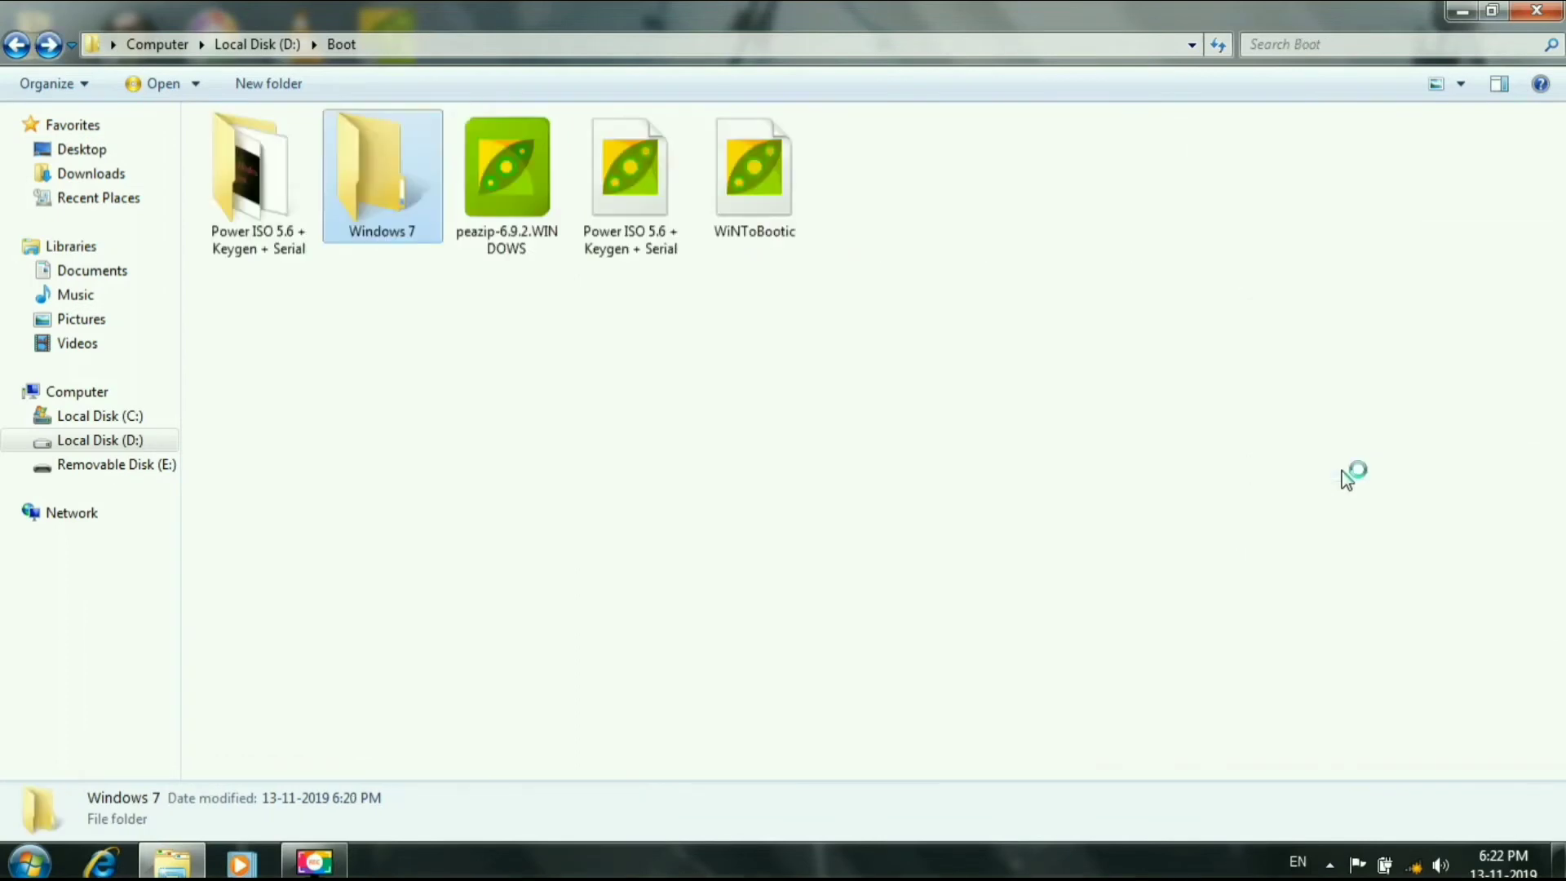
right_click(749, 452)
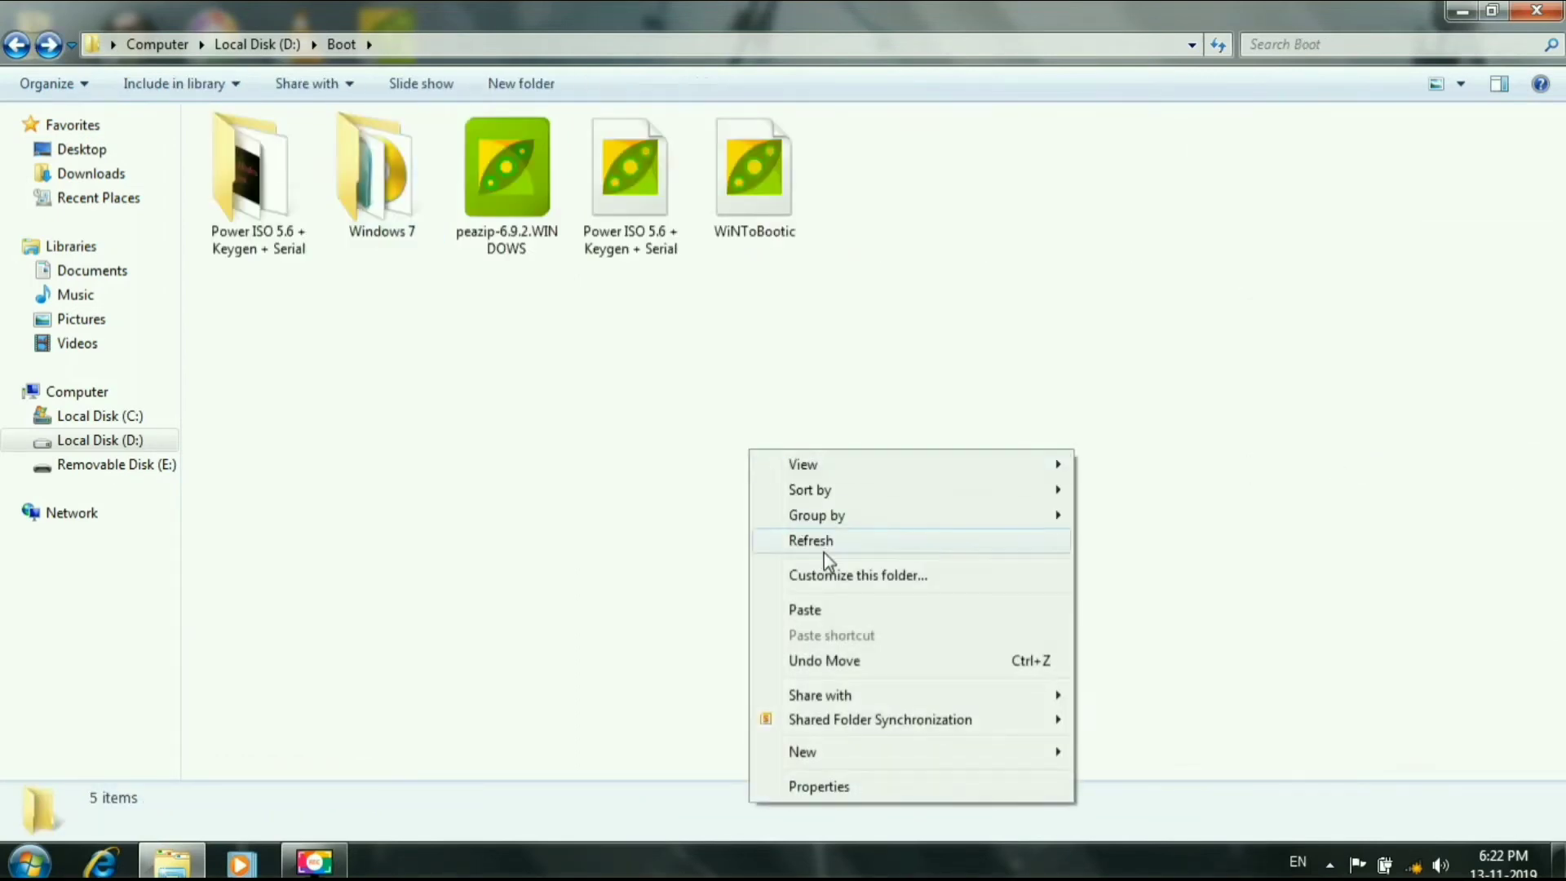
click(858, 610)
click(788, 318)
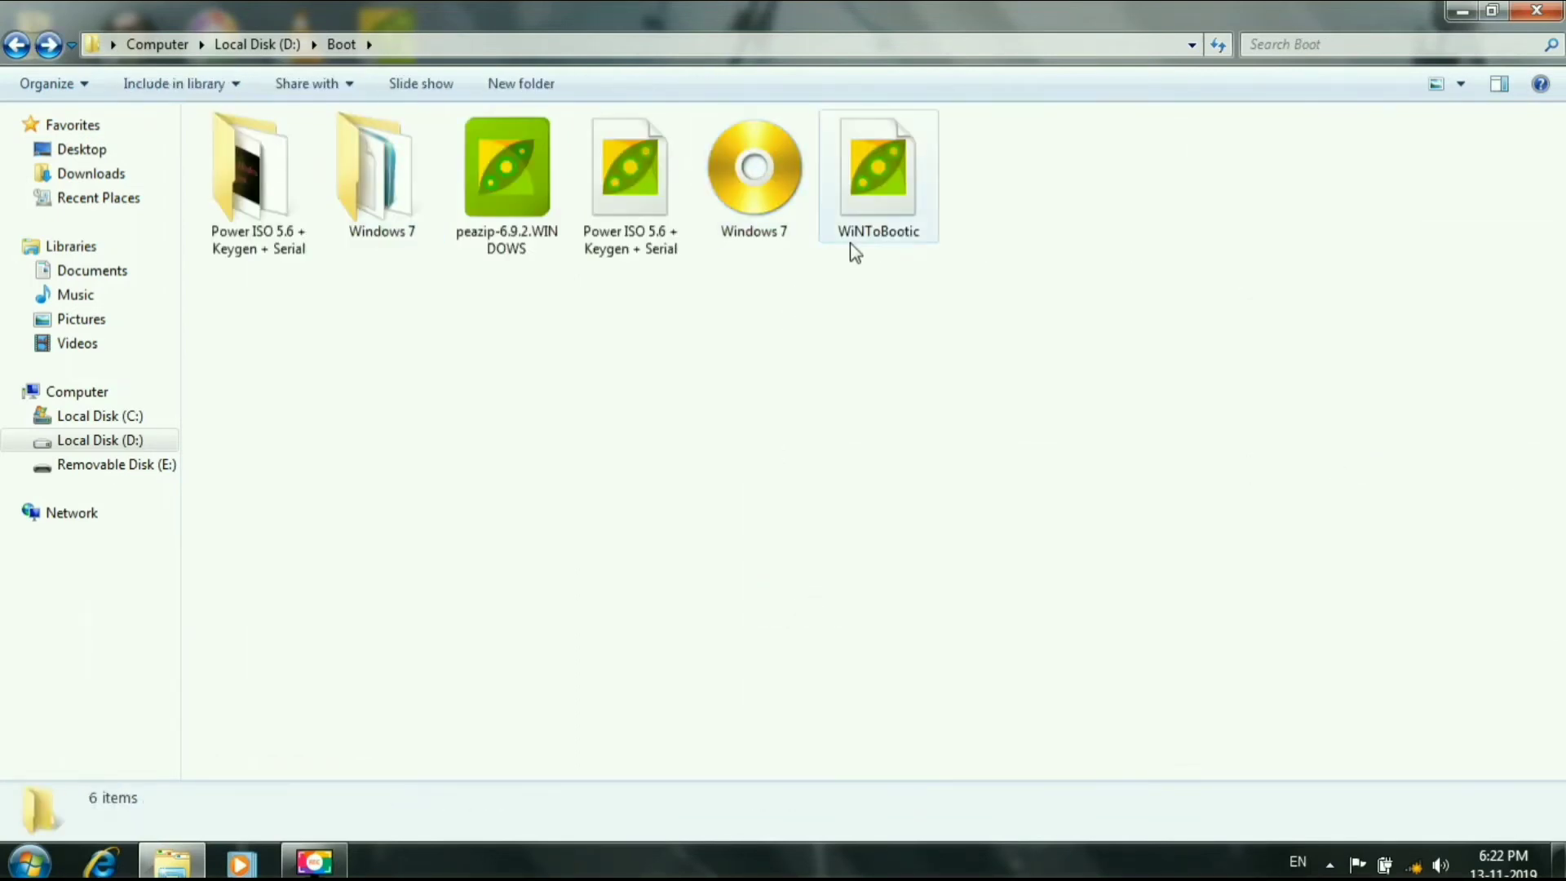
Step: Extract WiNToBootic.zip in place with PeaZip's Extract here, yielding the WiNToBootic application
right_click(863, 235)
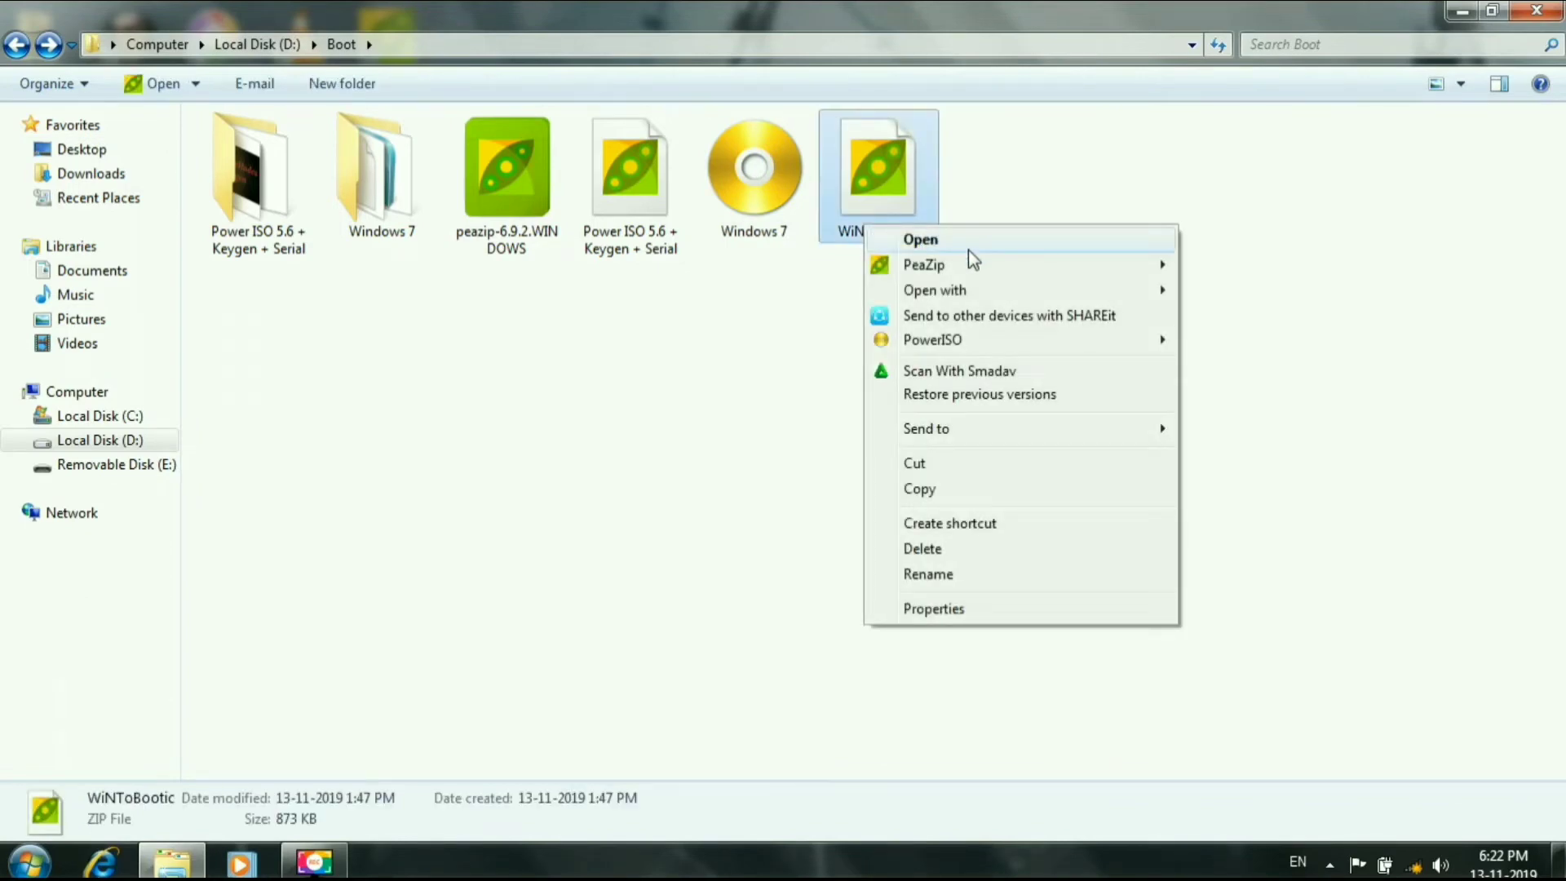
mouse_move(994, 265)
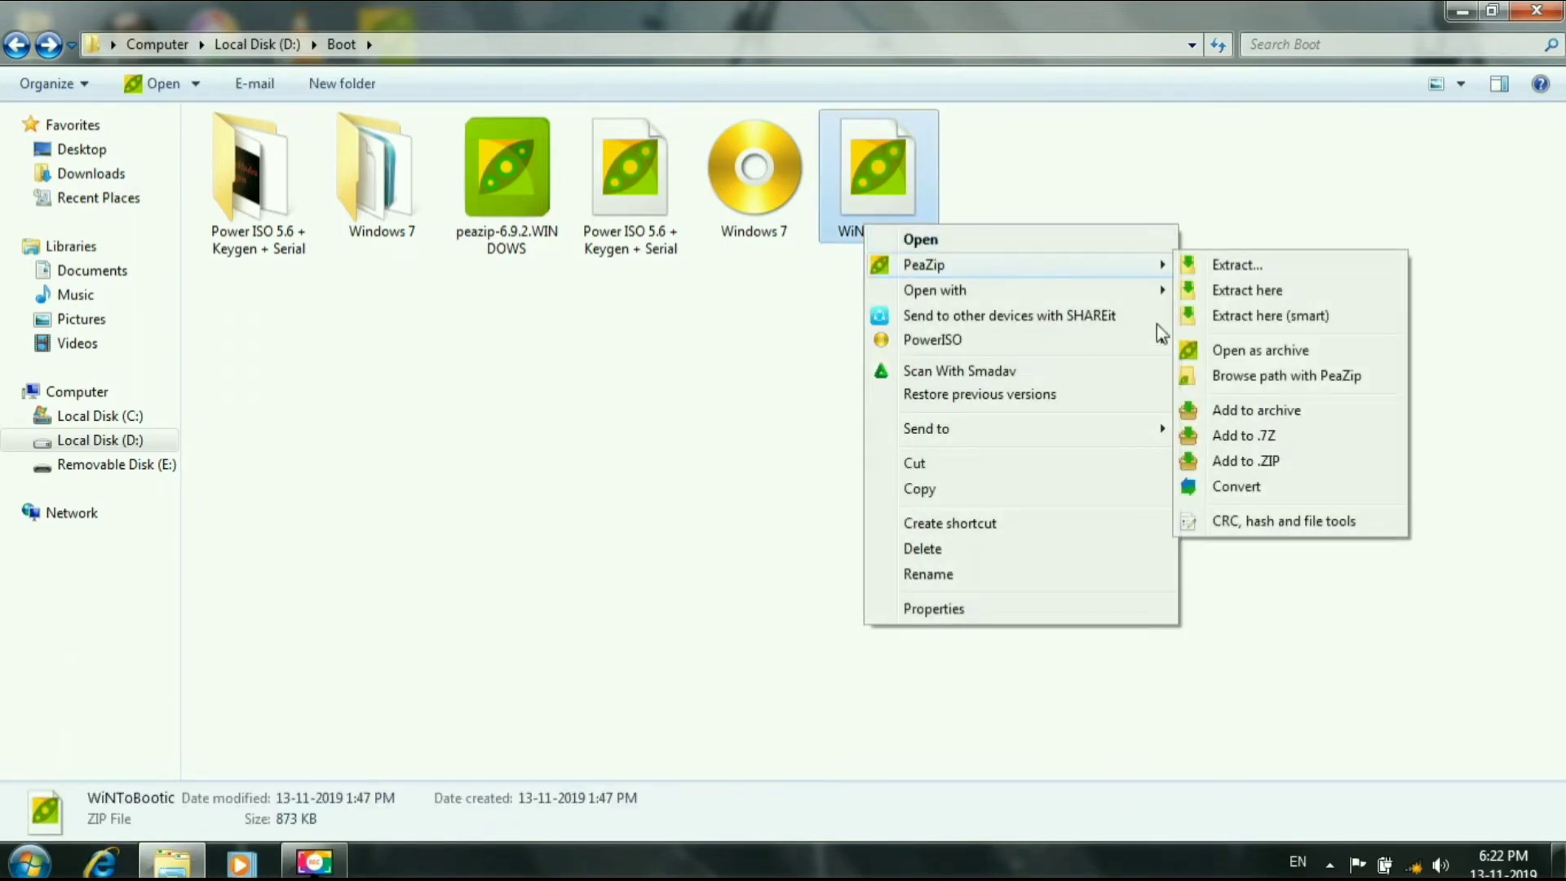
click(1261, 298)
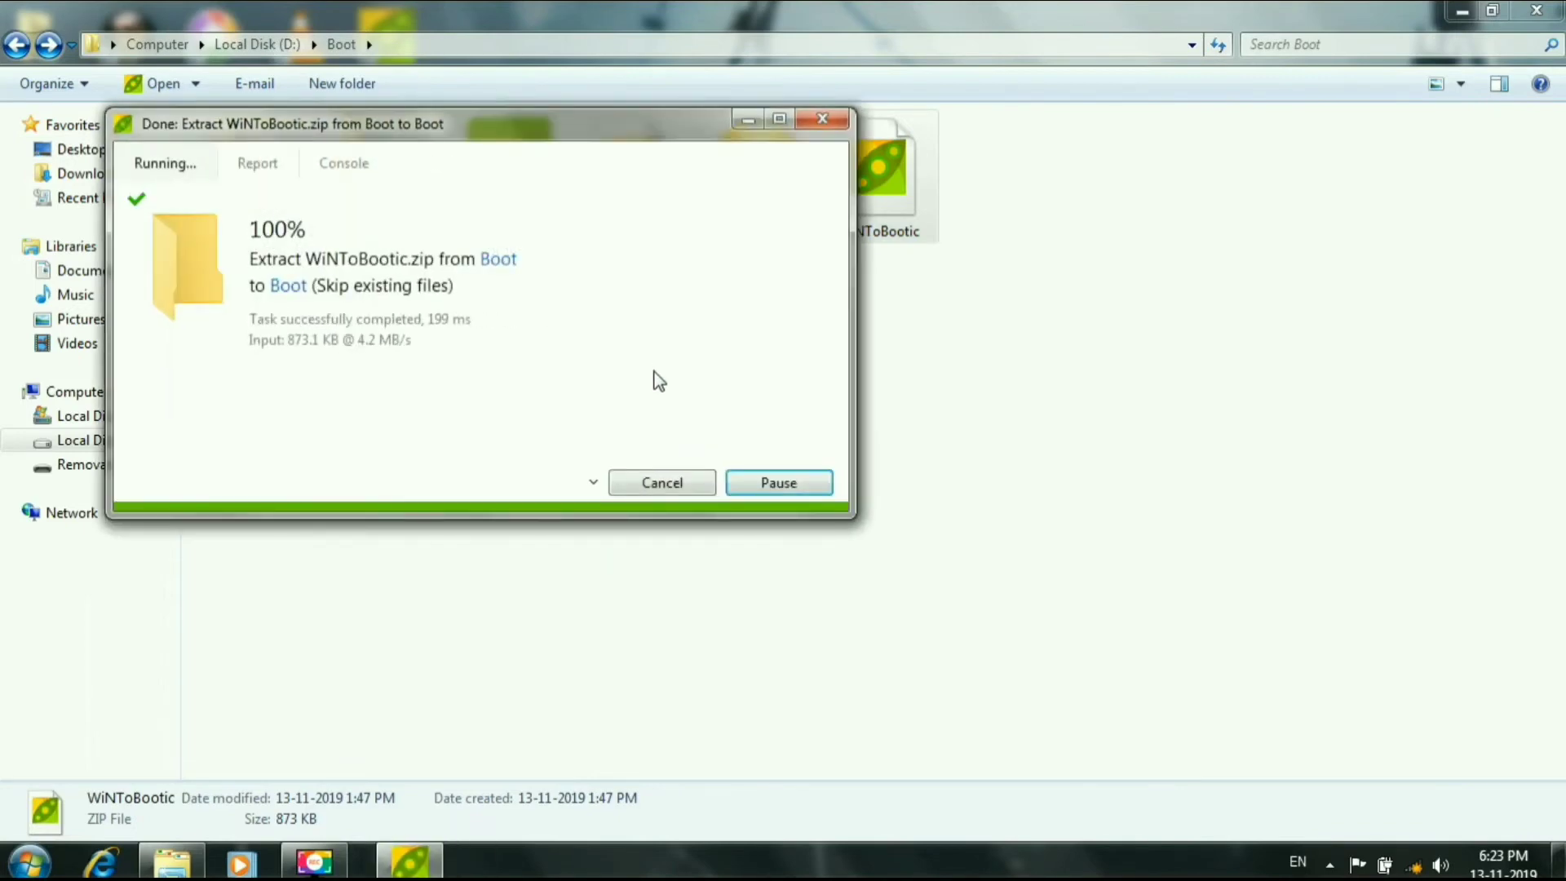
click(874, 229)
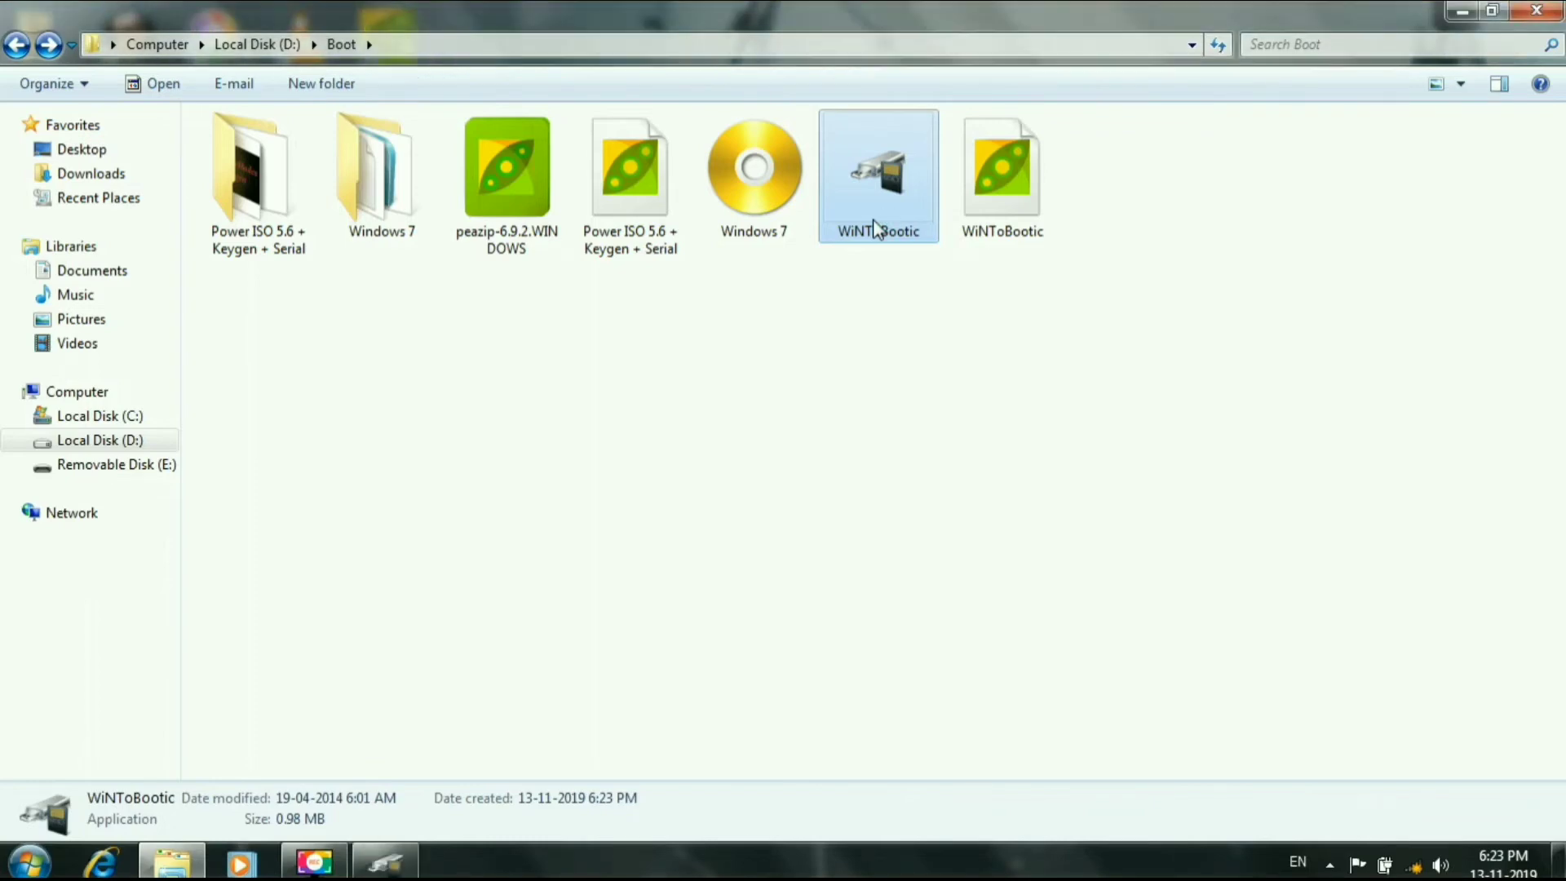
Step: Target removable drive E: with Quick Format on, run Do it! and confirm both warnings
click(402, 869)
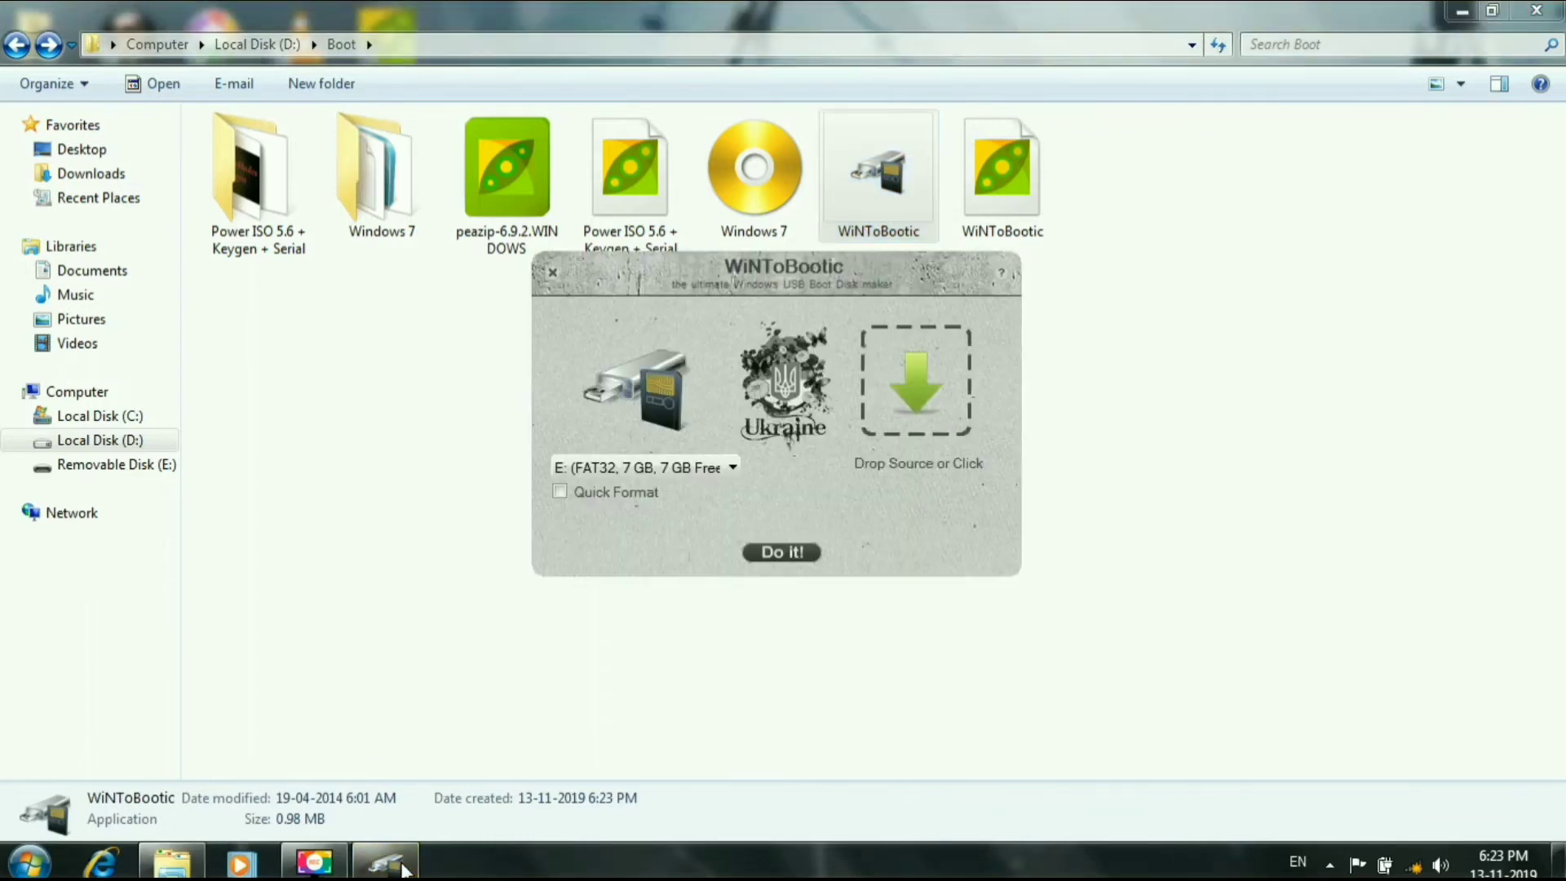
click(731, 470)
click(726, 463)
click(712, 471)
click(709, 470)
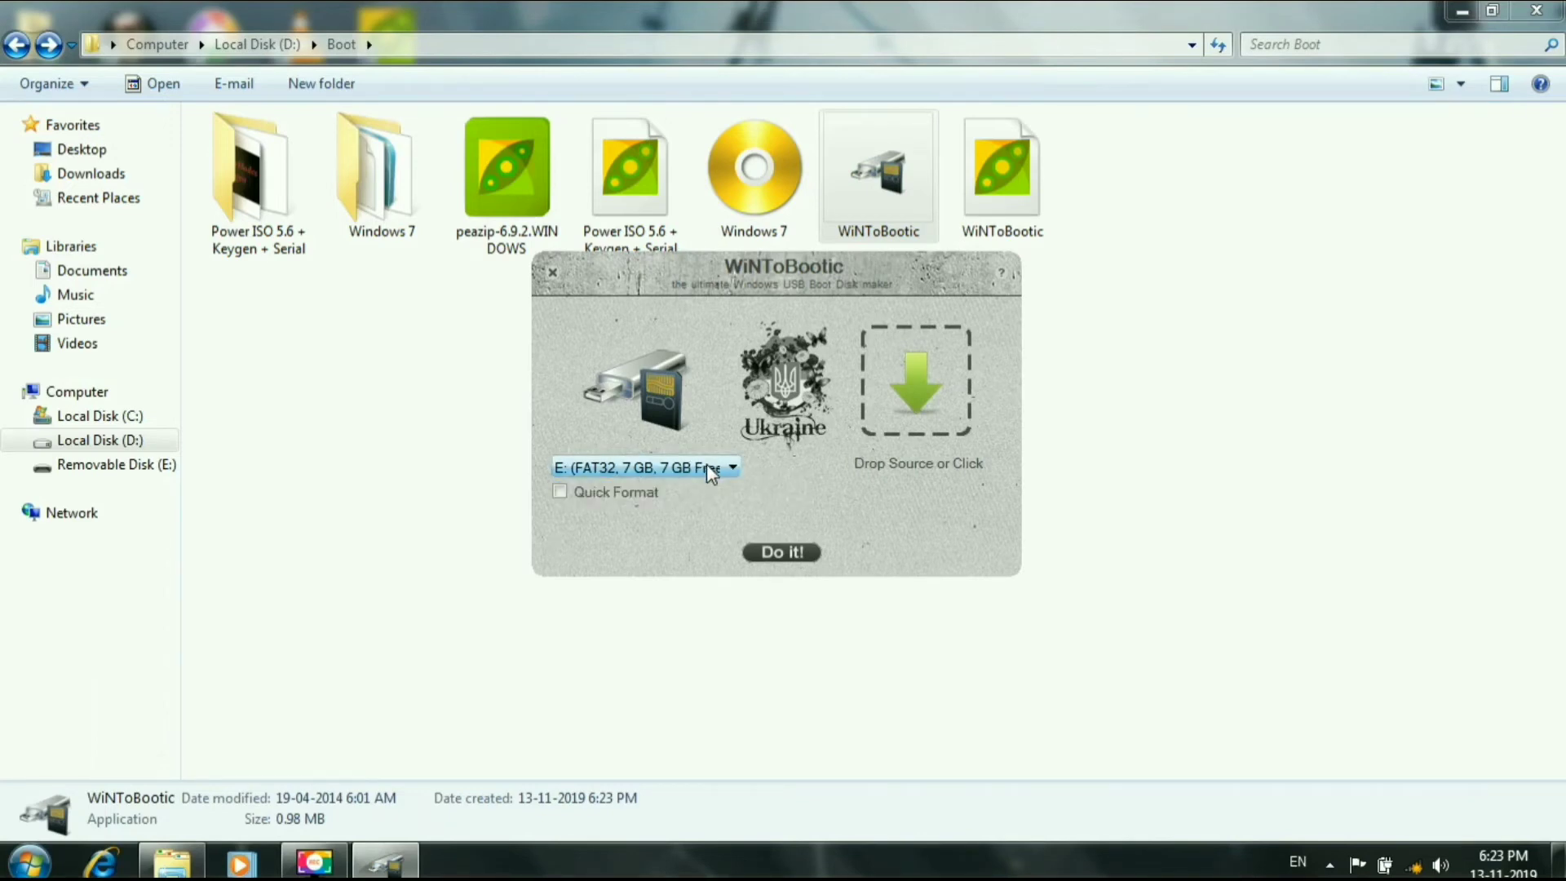
click(558, 492)
click(784, 552)
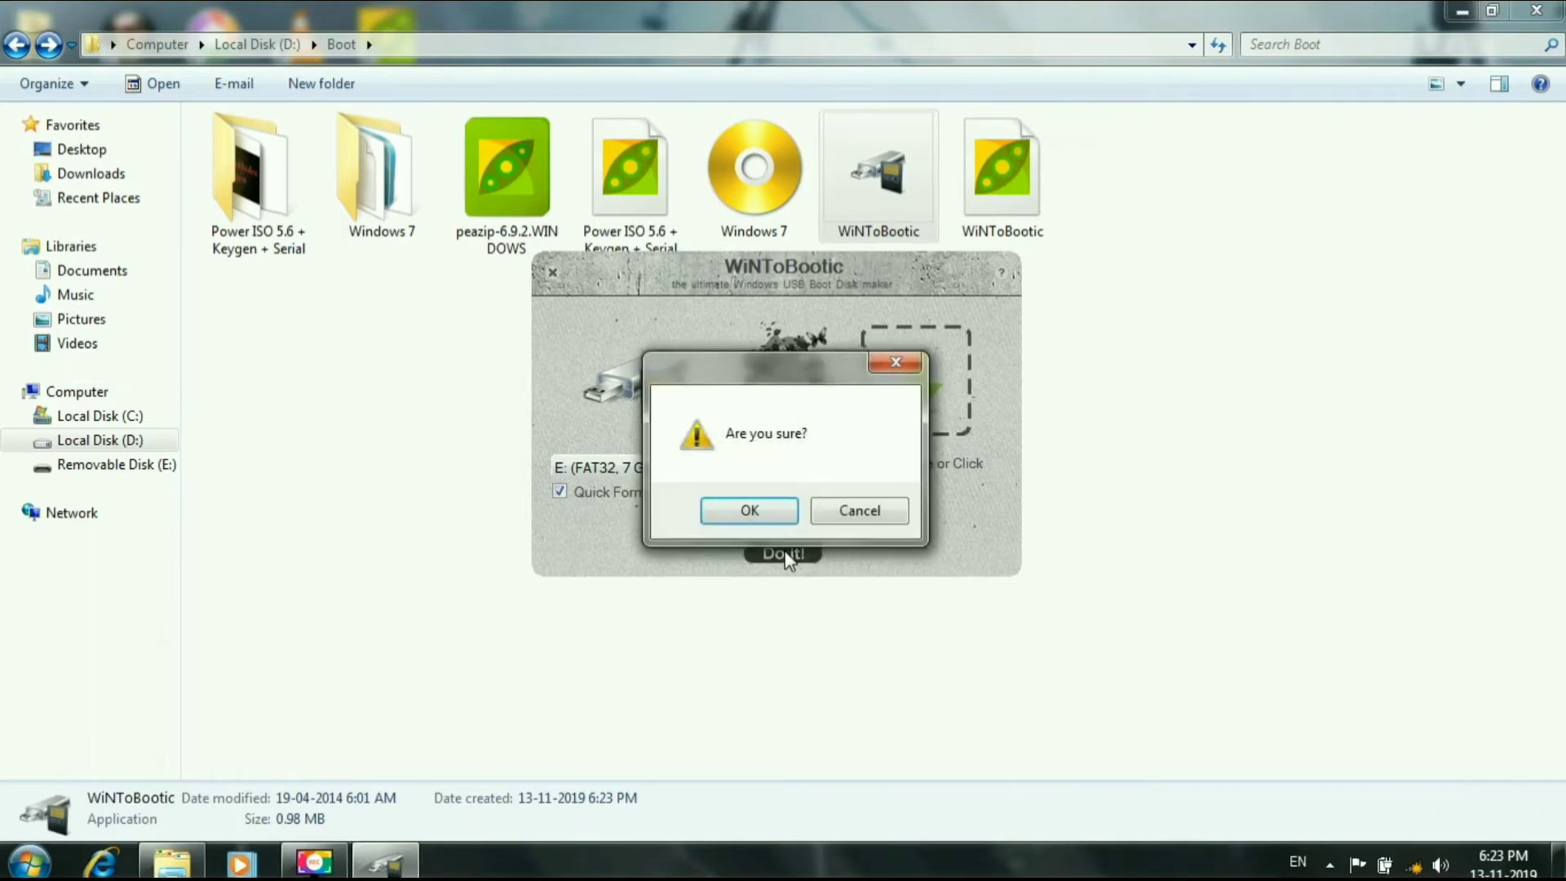
click(773, 516)
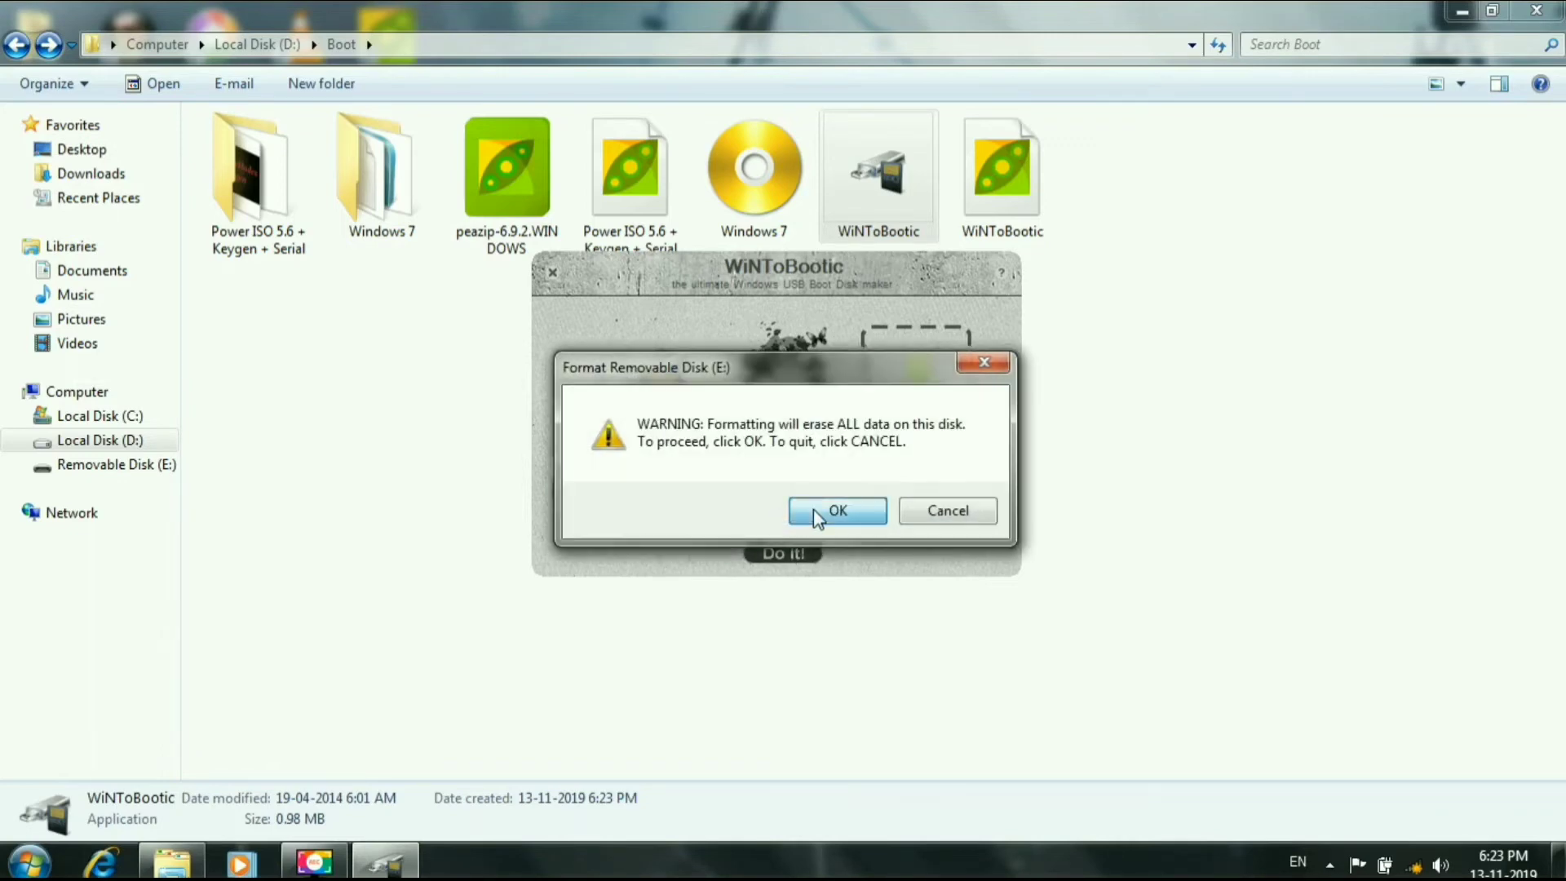
click(814, 509)
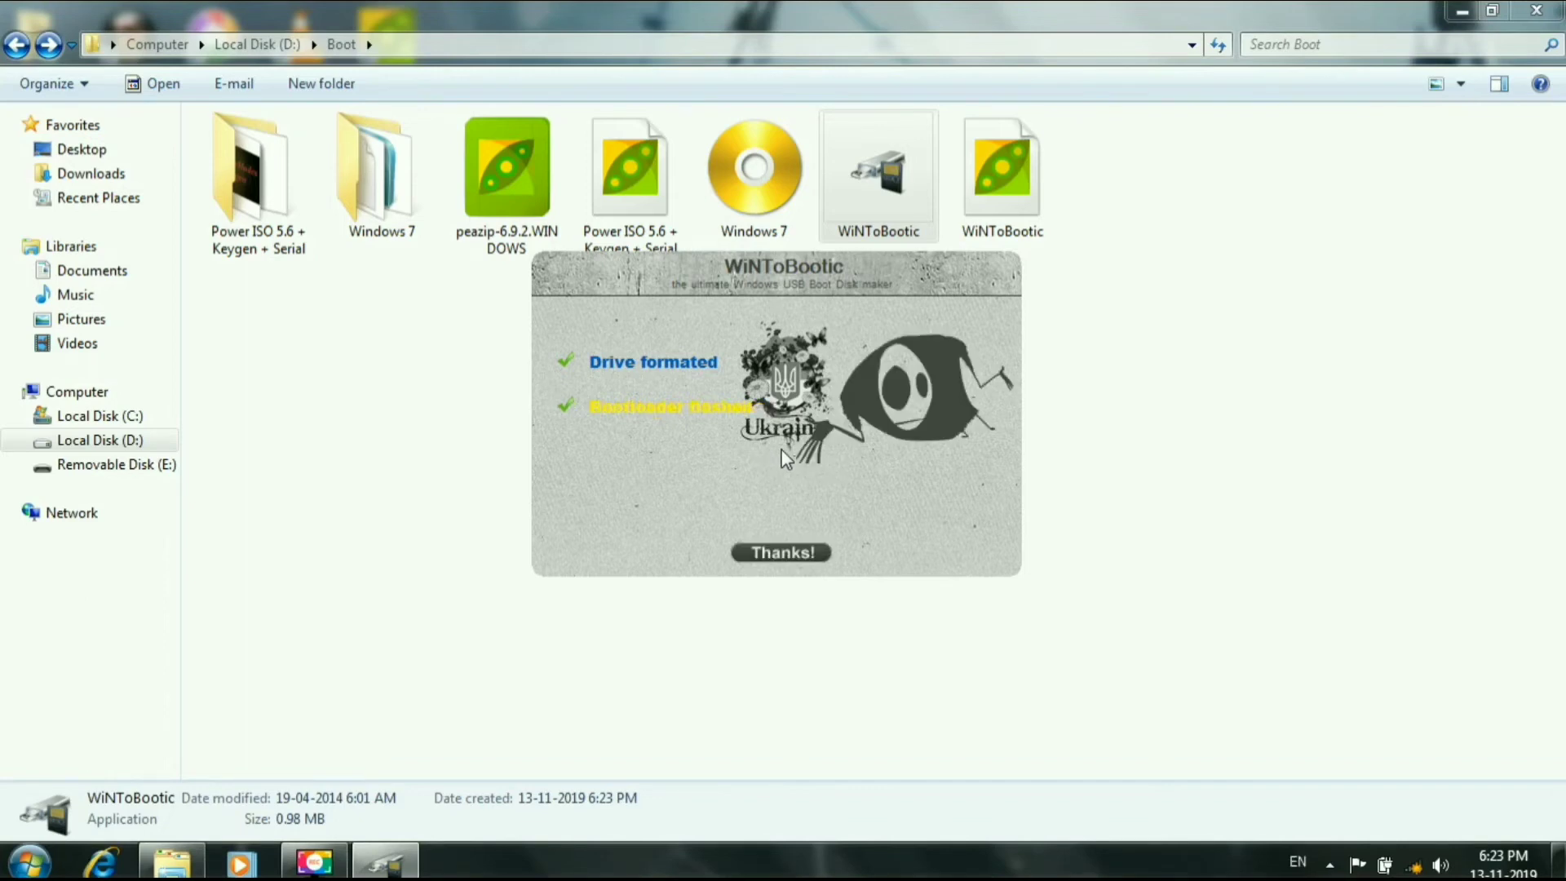
Step: Dismiss the format completion screen and choose Windows 7.iso from Boot as the source image
click(800, 551)
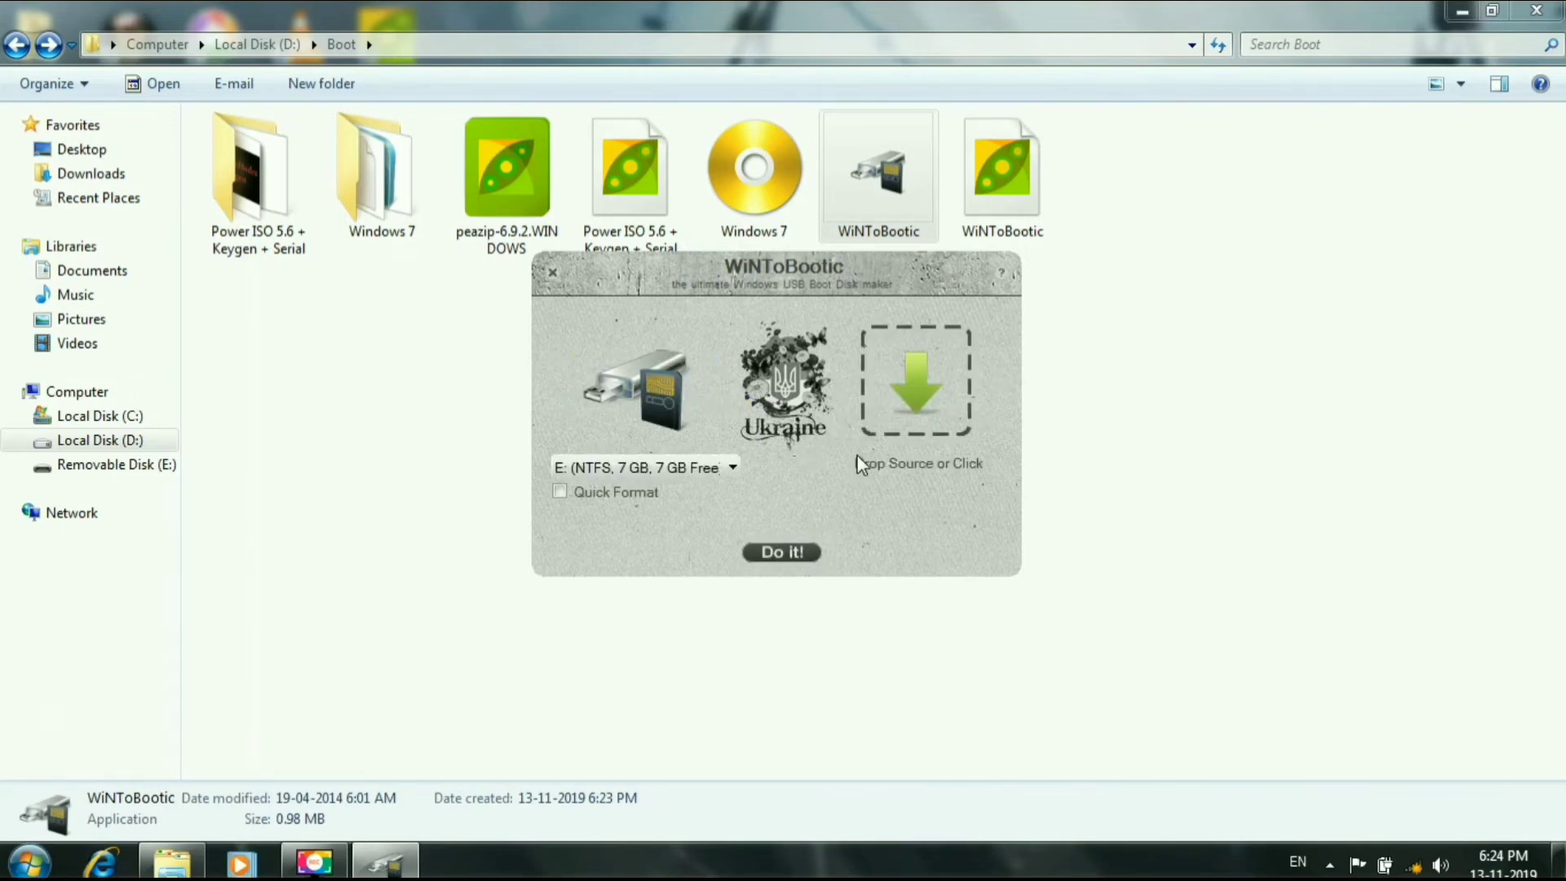
click(913, 390)
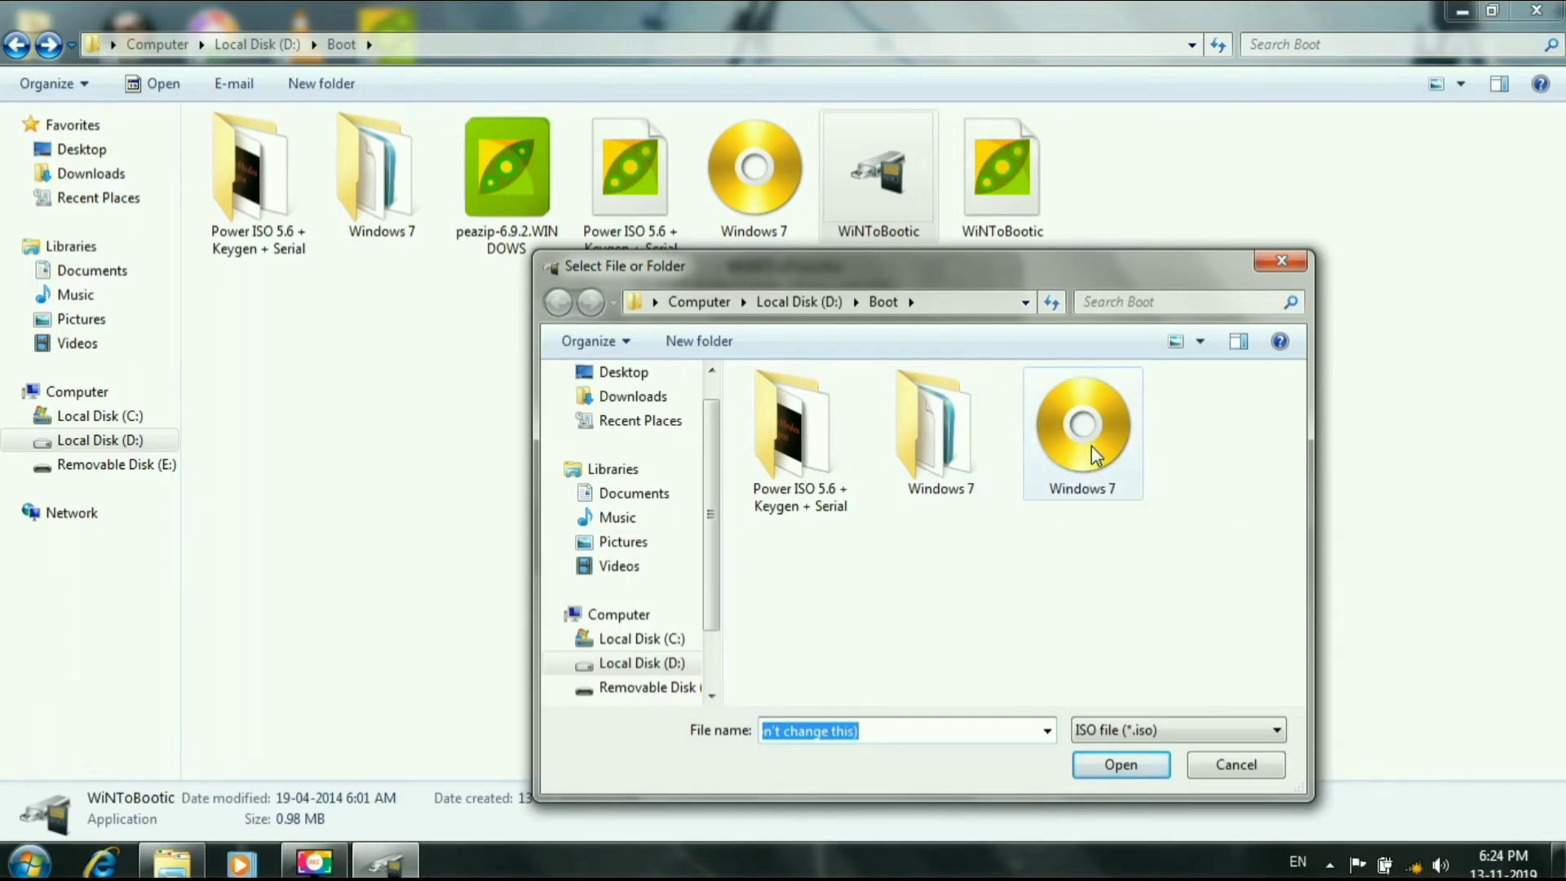
right_click(1110, 461)
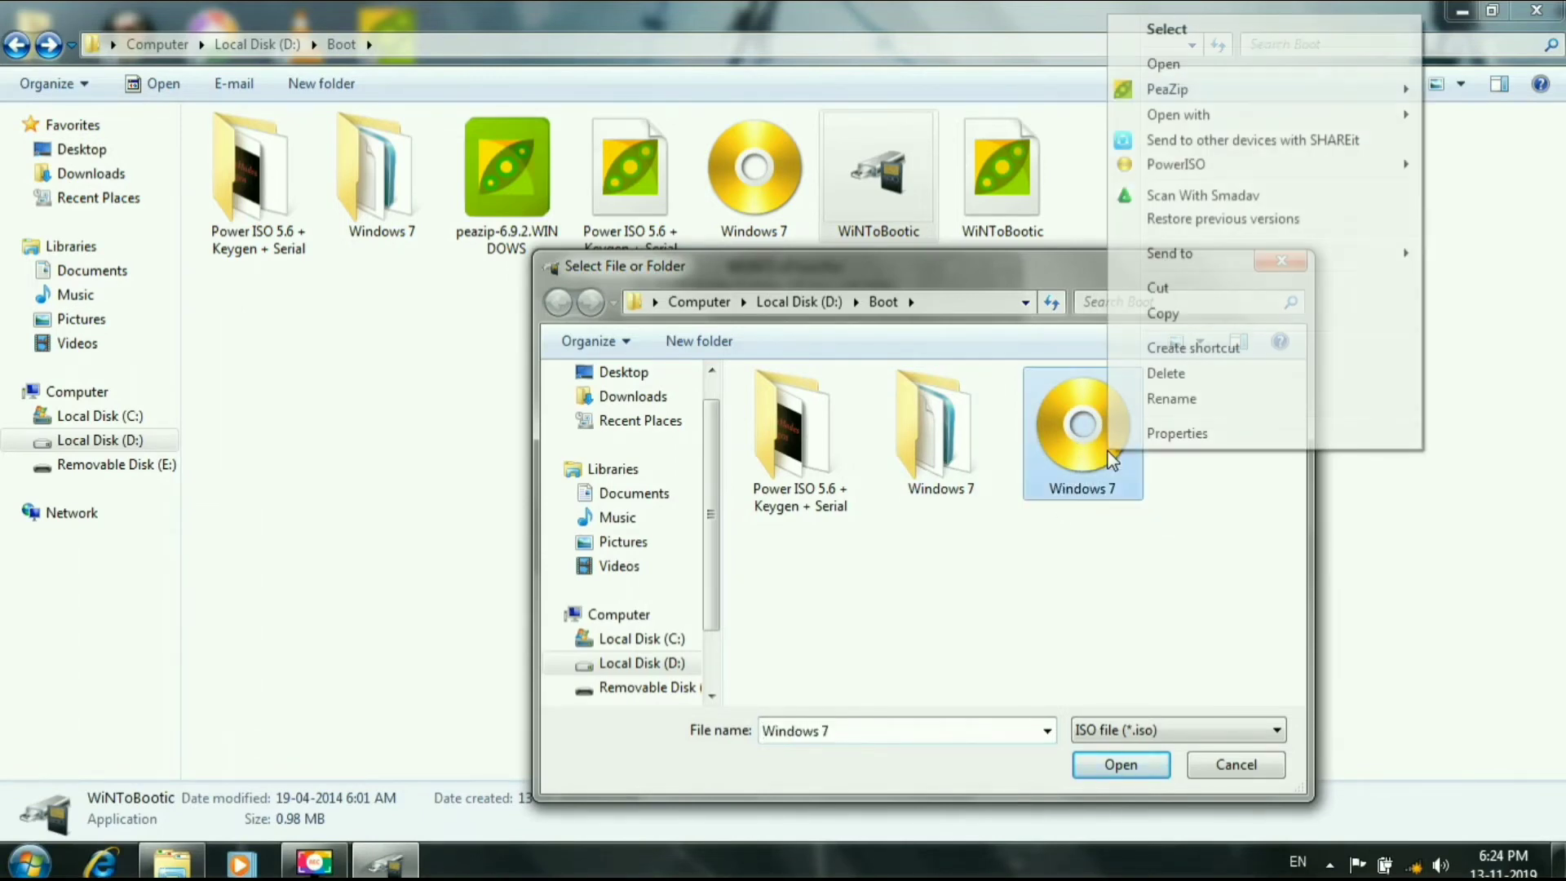
click(1107, 472)
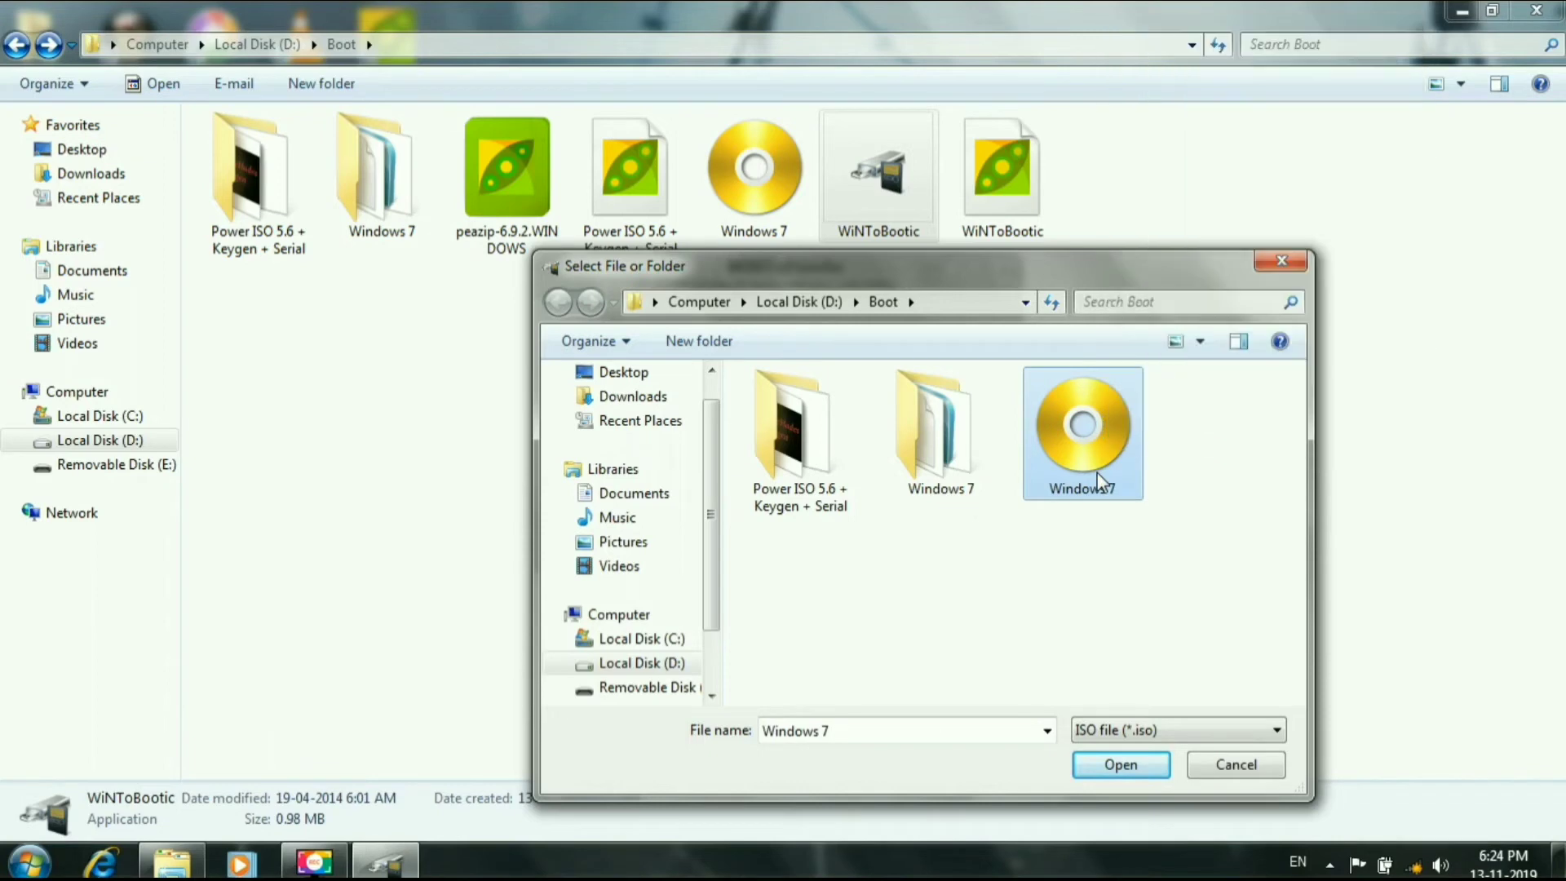
double_click(1101, 473)
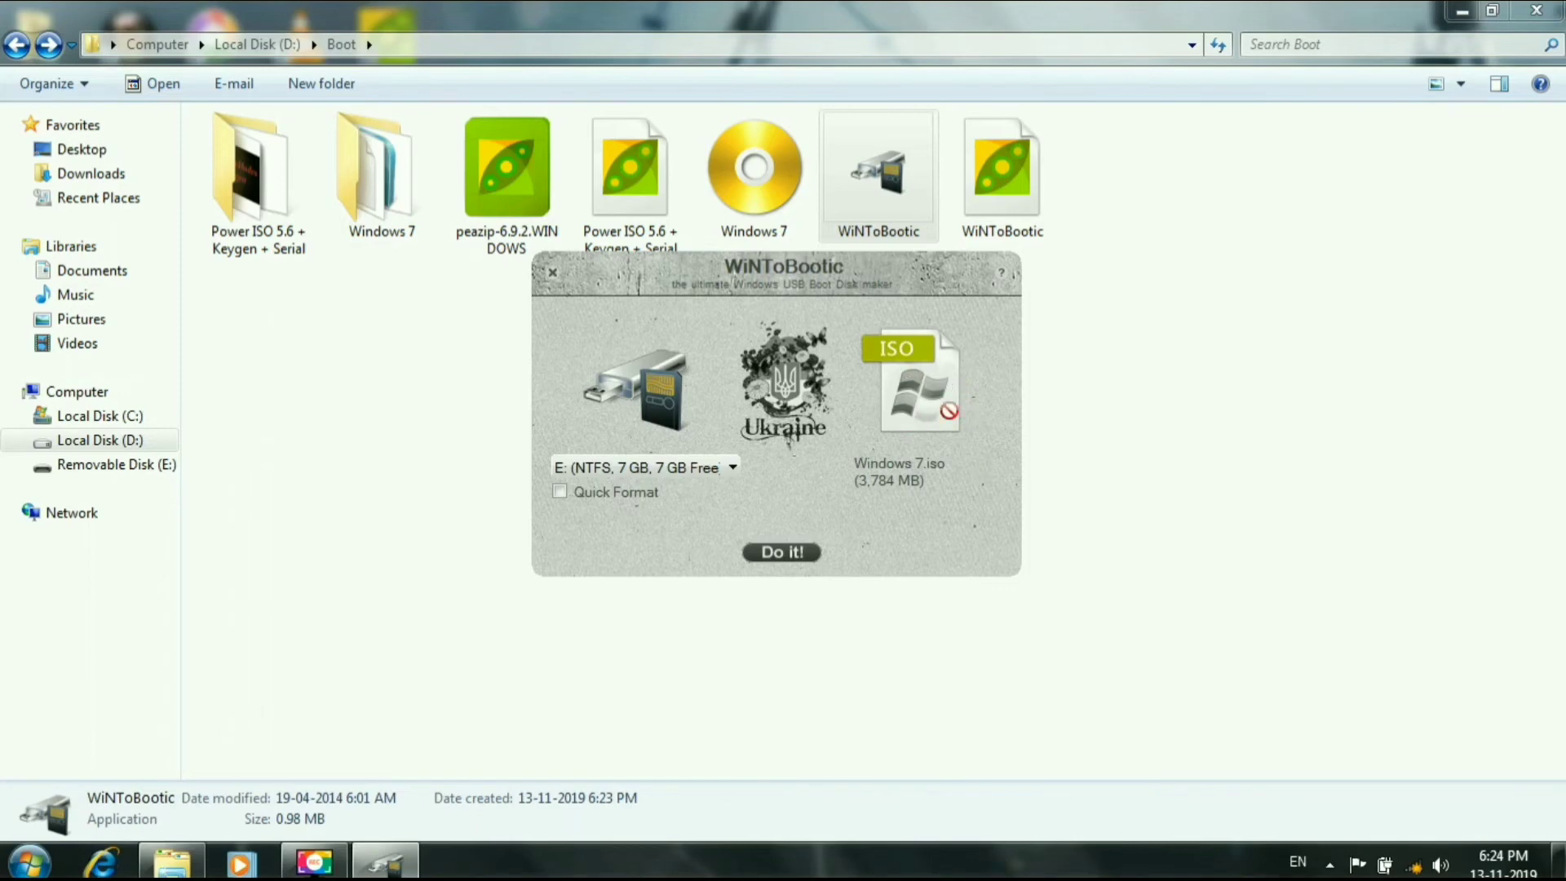
Step: Start writing Windows 7.iso to drive E: and confirm the Are you sure? prompt
click(788, 550)
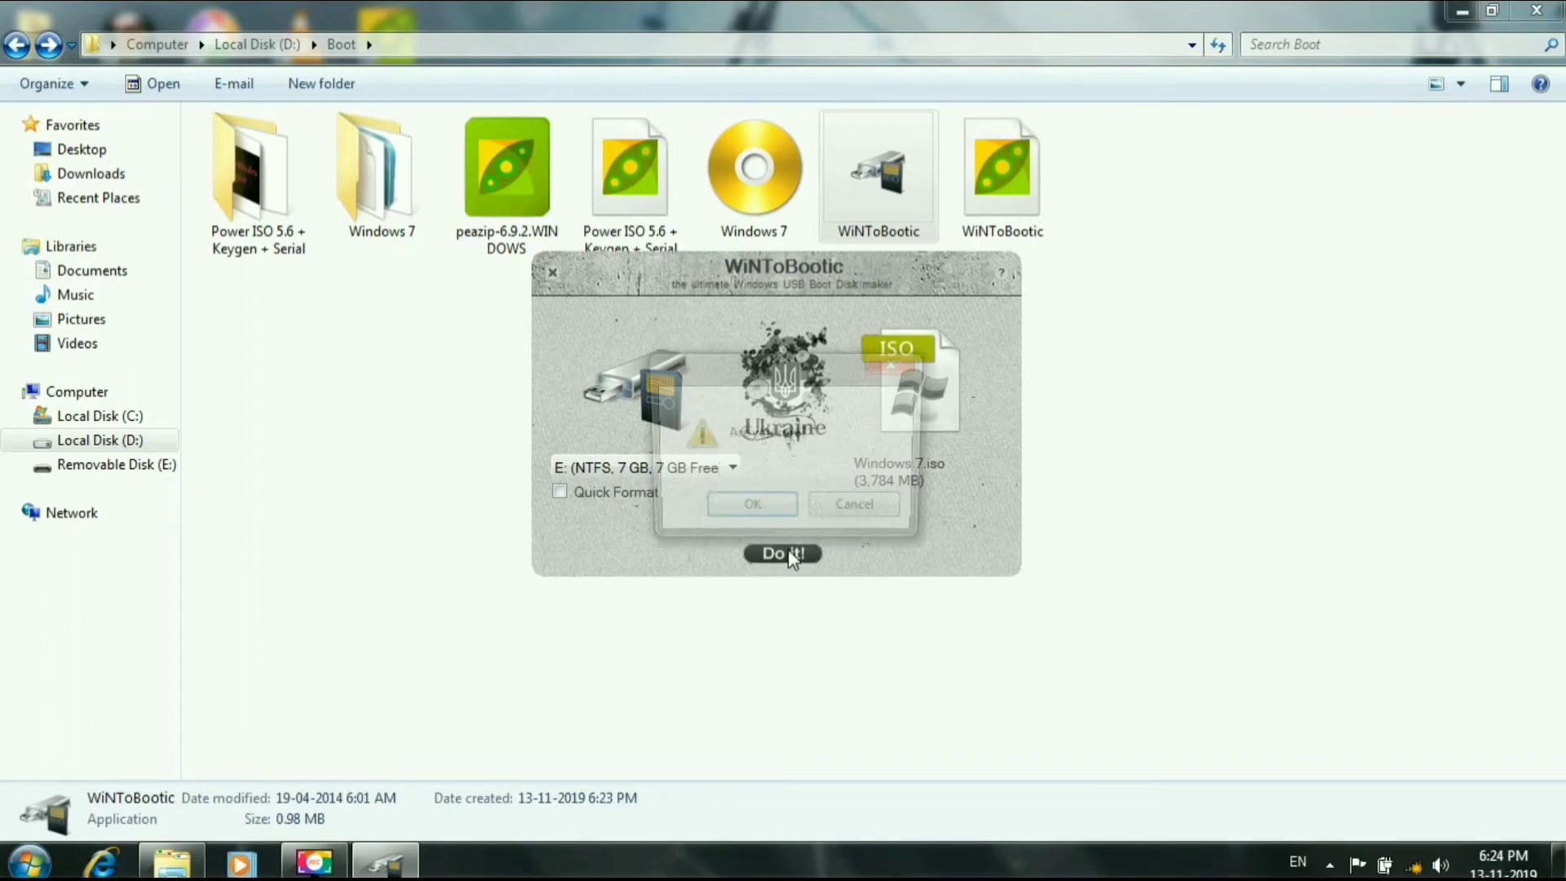
click(775, 514)
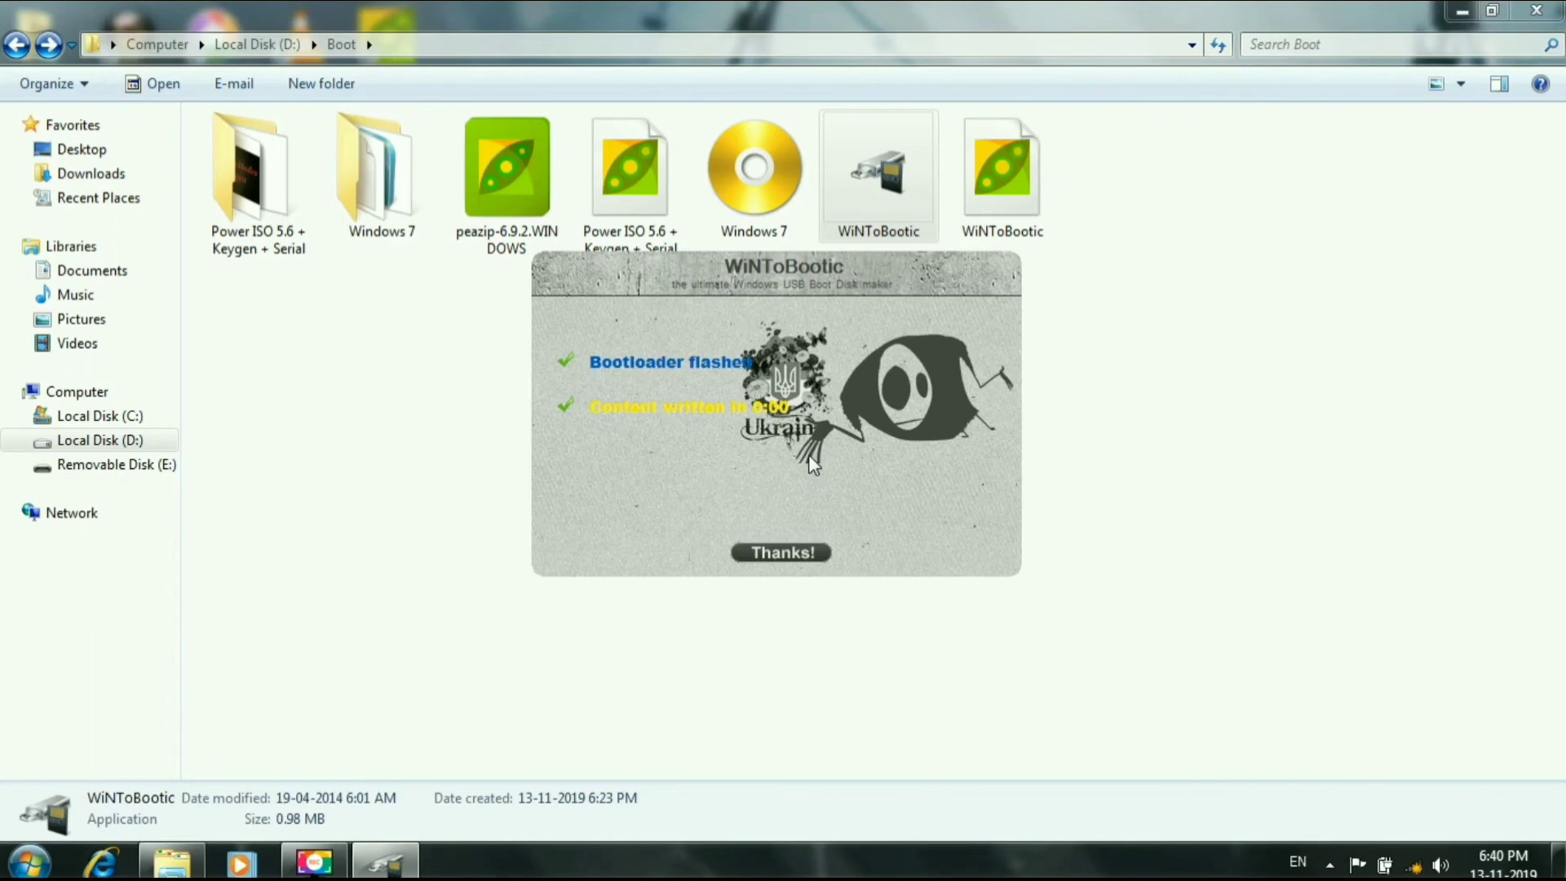
Step: Dismiss the completion screen, then close WiNToBootic and the Boot folder window
click(785, 555)
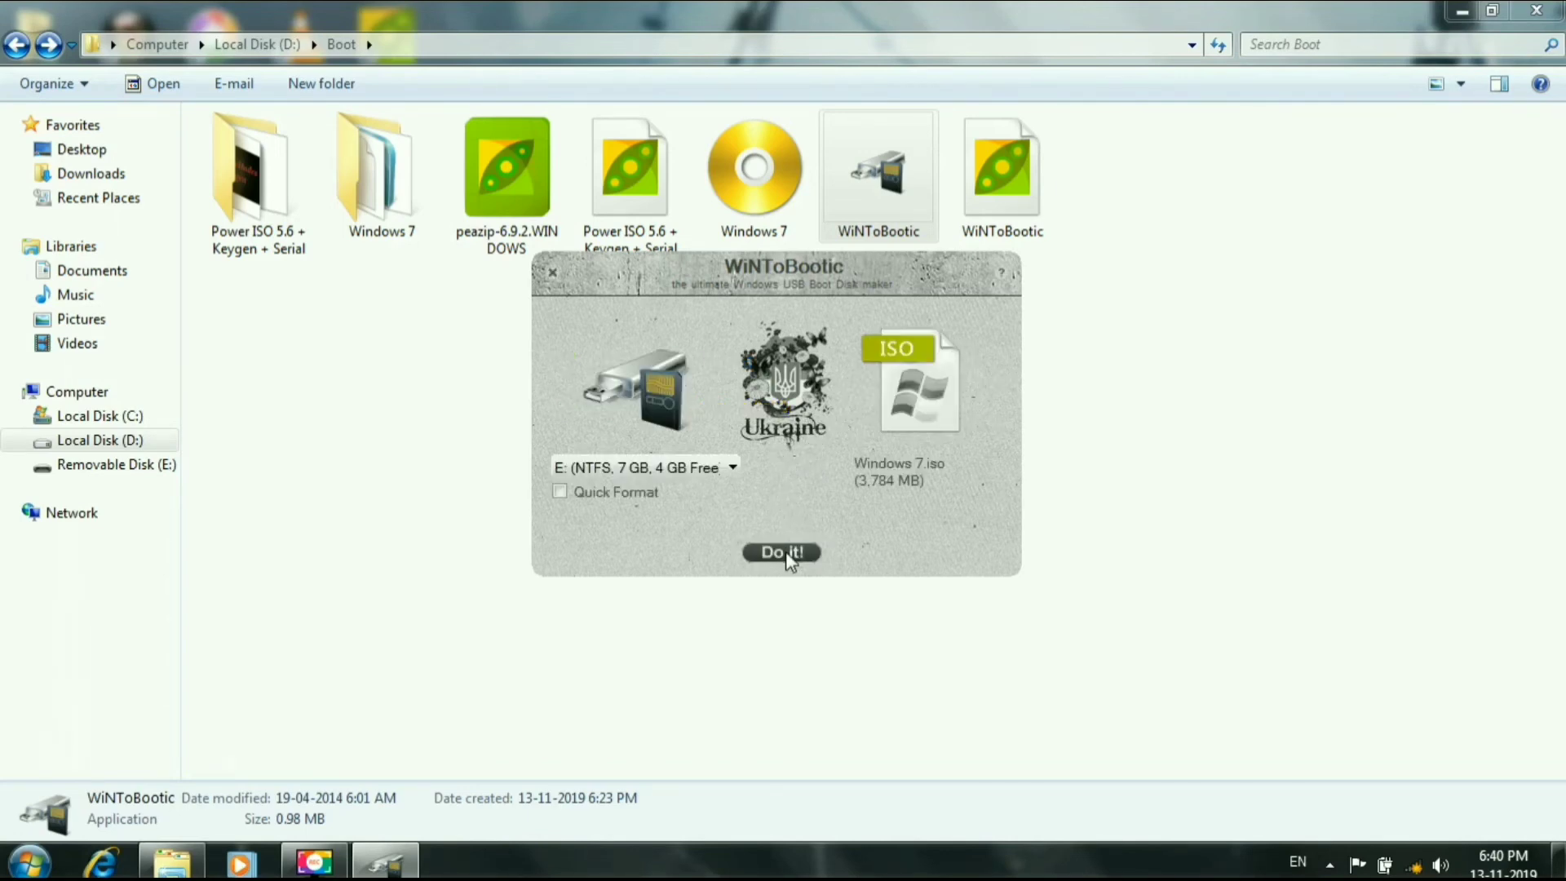
click(555, 274)
click(1537, 10)
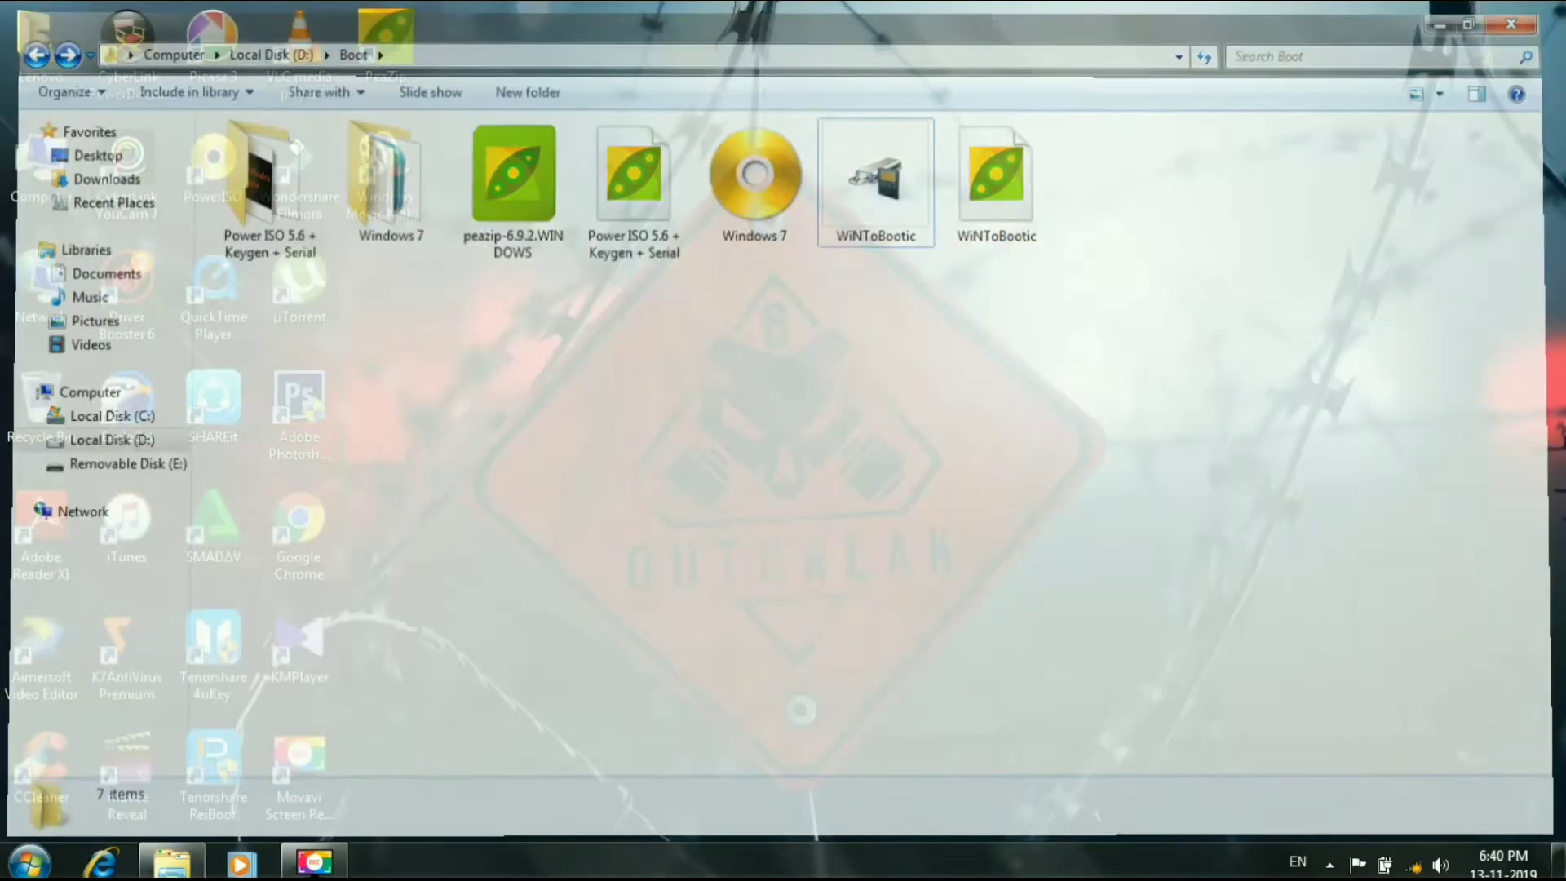
Step: Check the Windows setup files on Removable Disk (E:), then dismiss the antivirus and AutoPlay popups
double_click(24, 194)
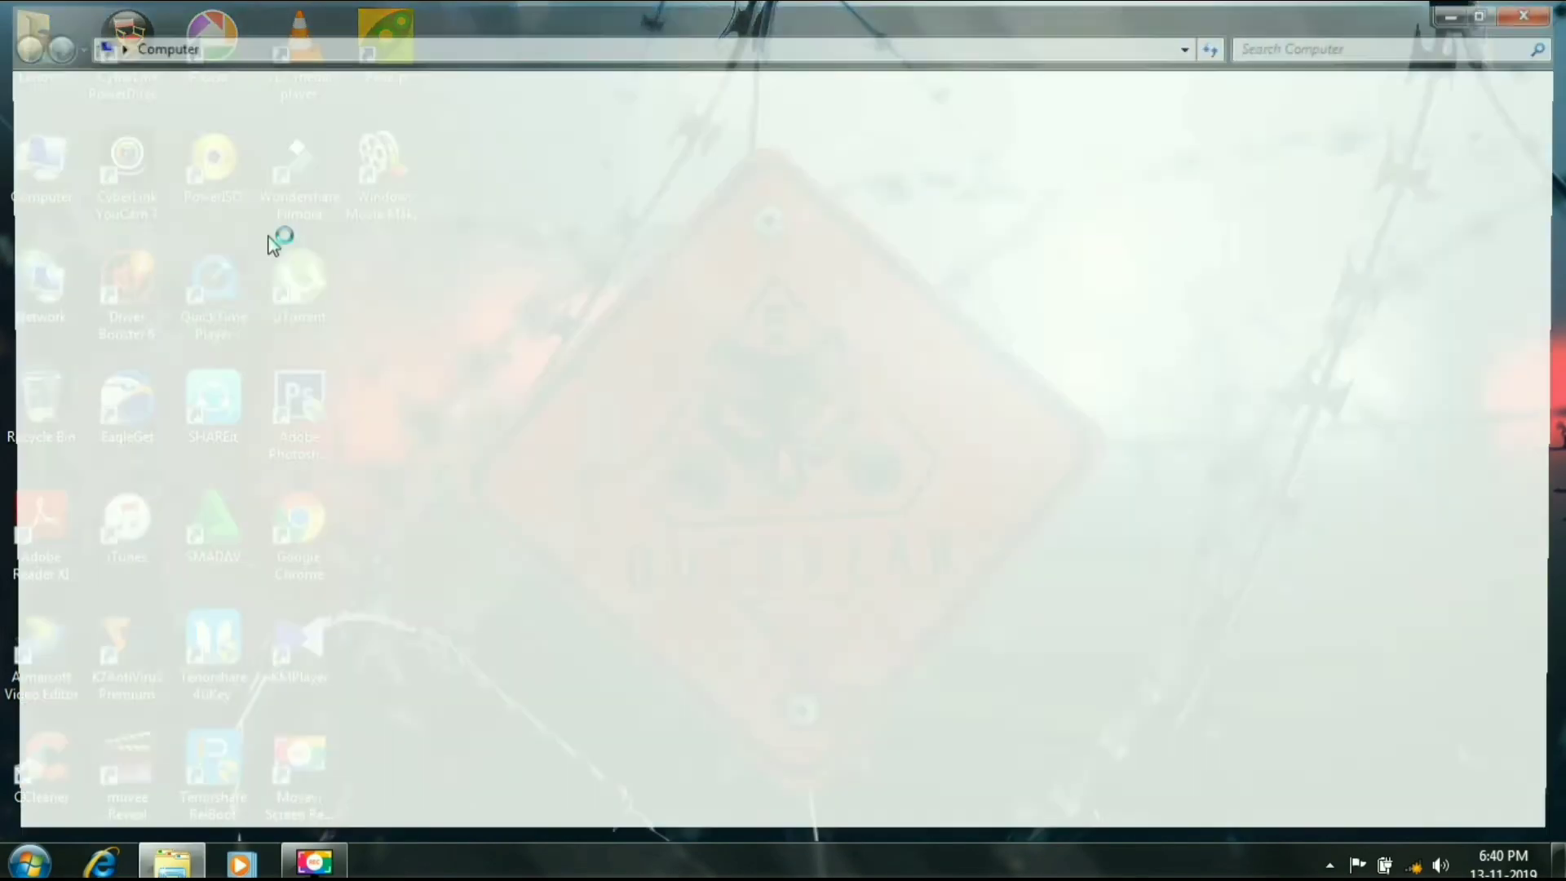
click(335, 282)
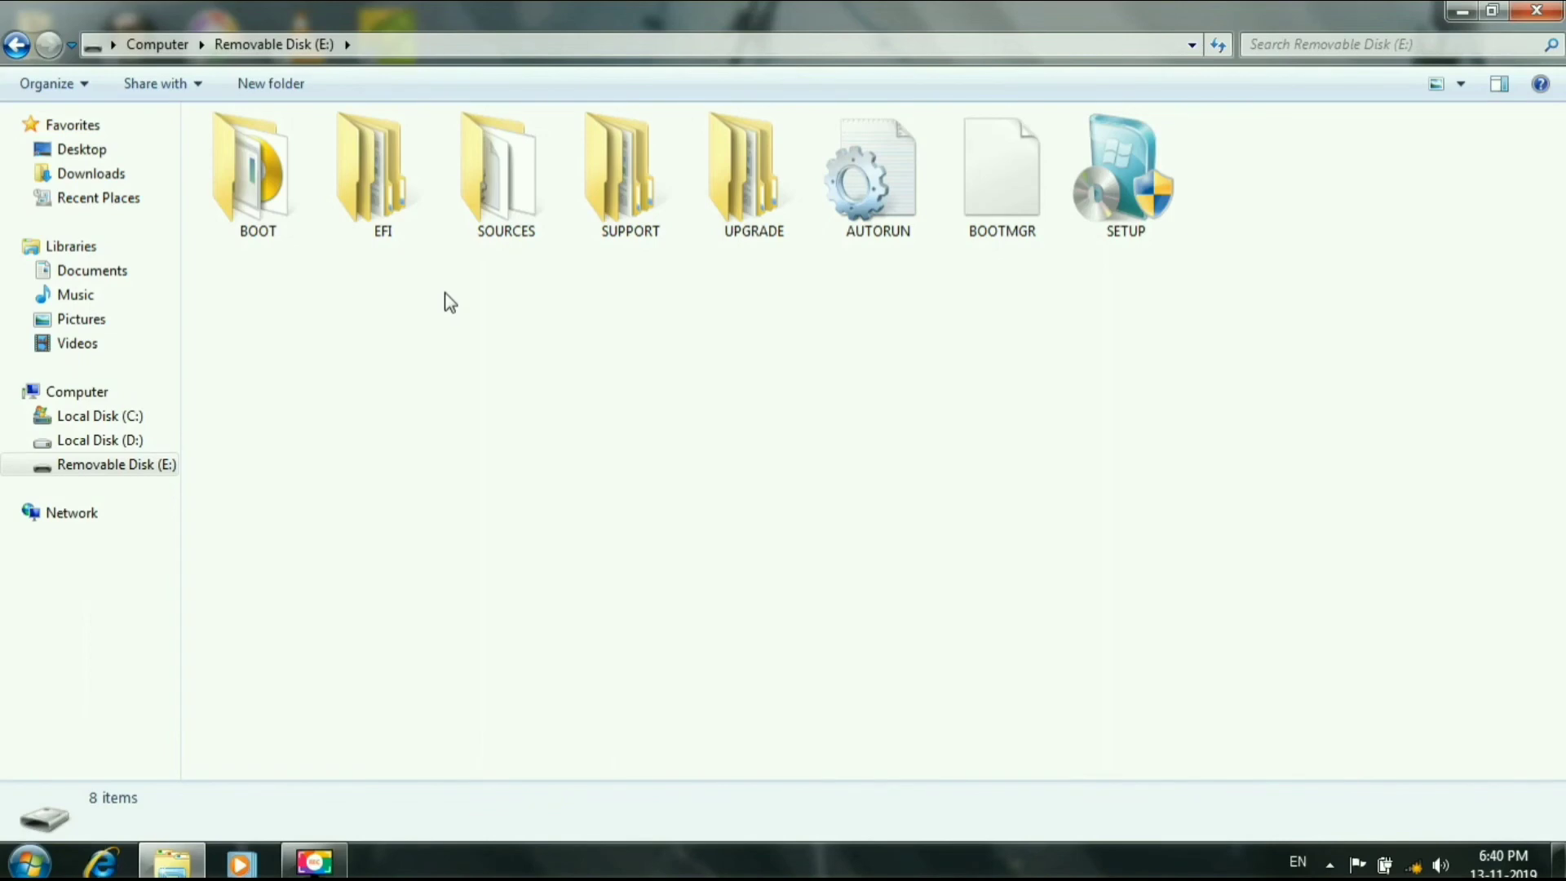
key(BackSpace)
click(635, 379)
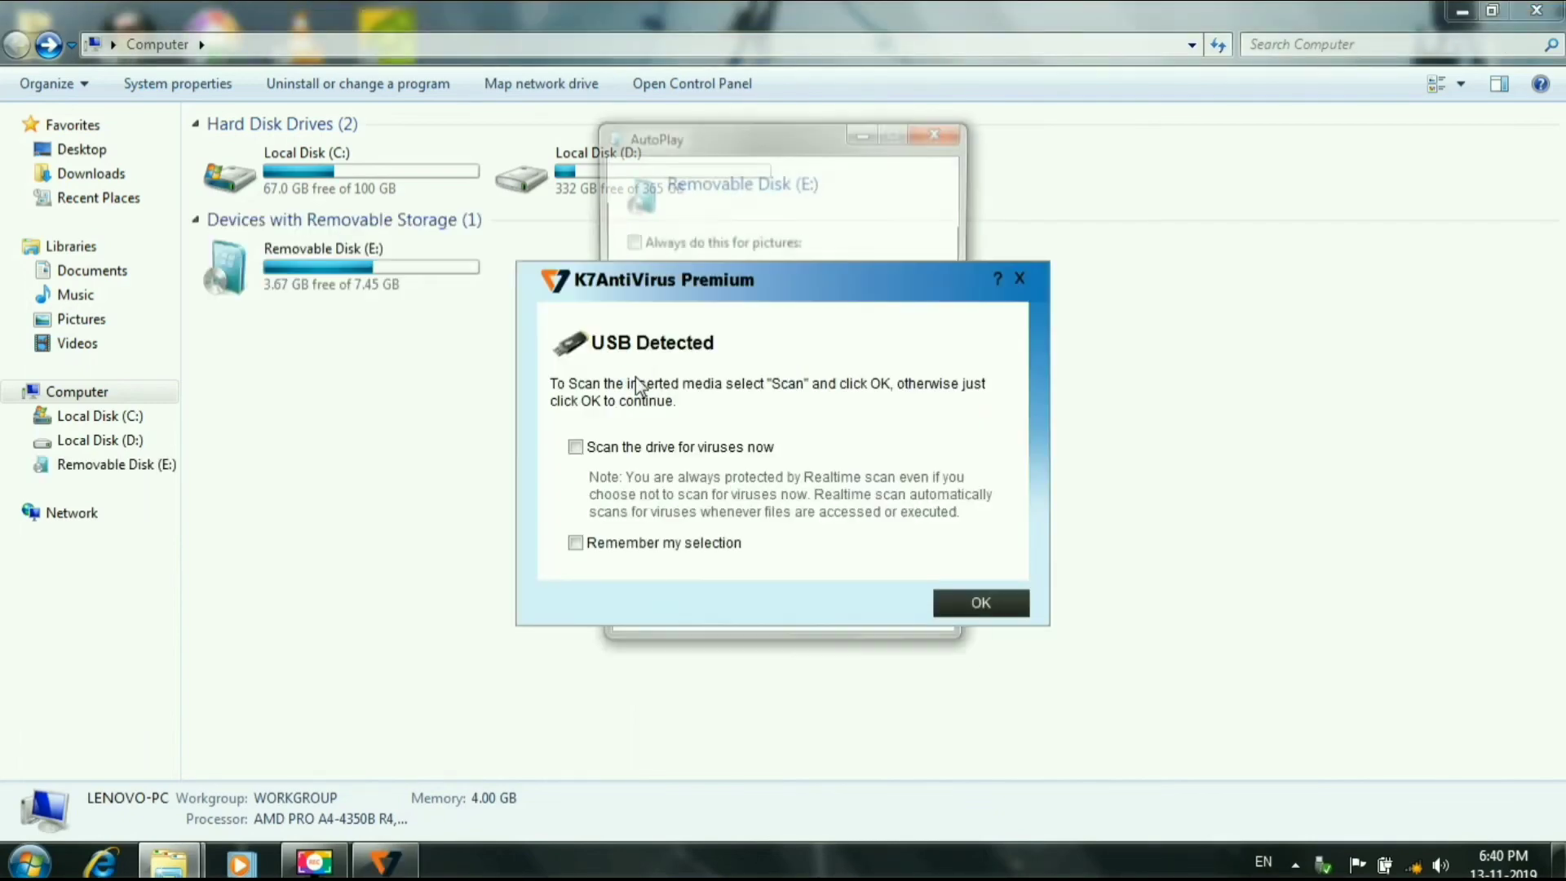
click(1020, 279)
click(942, 131)
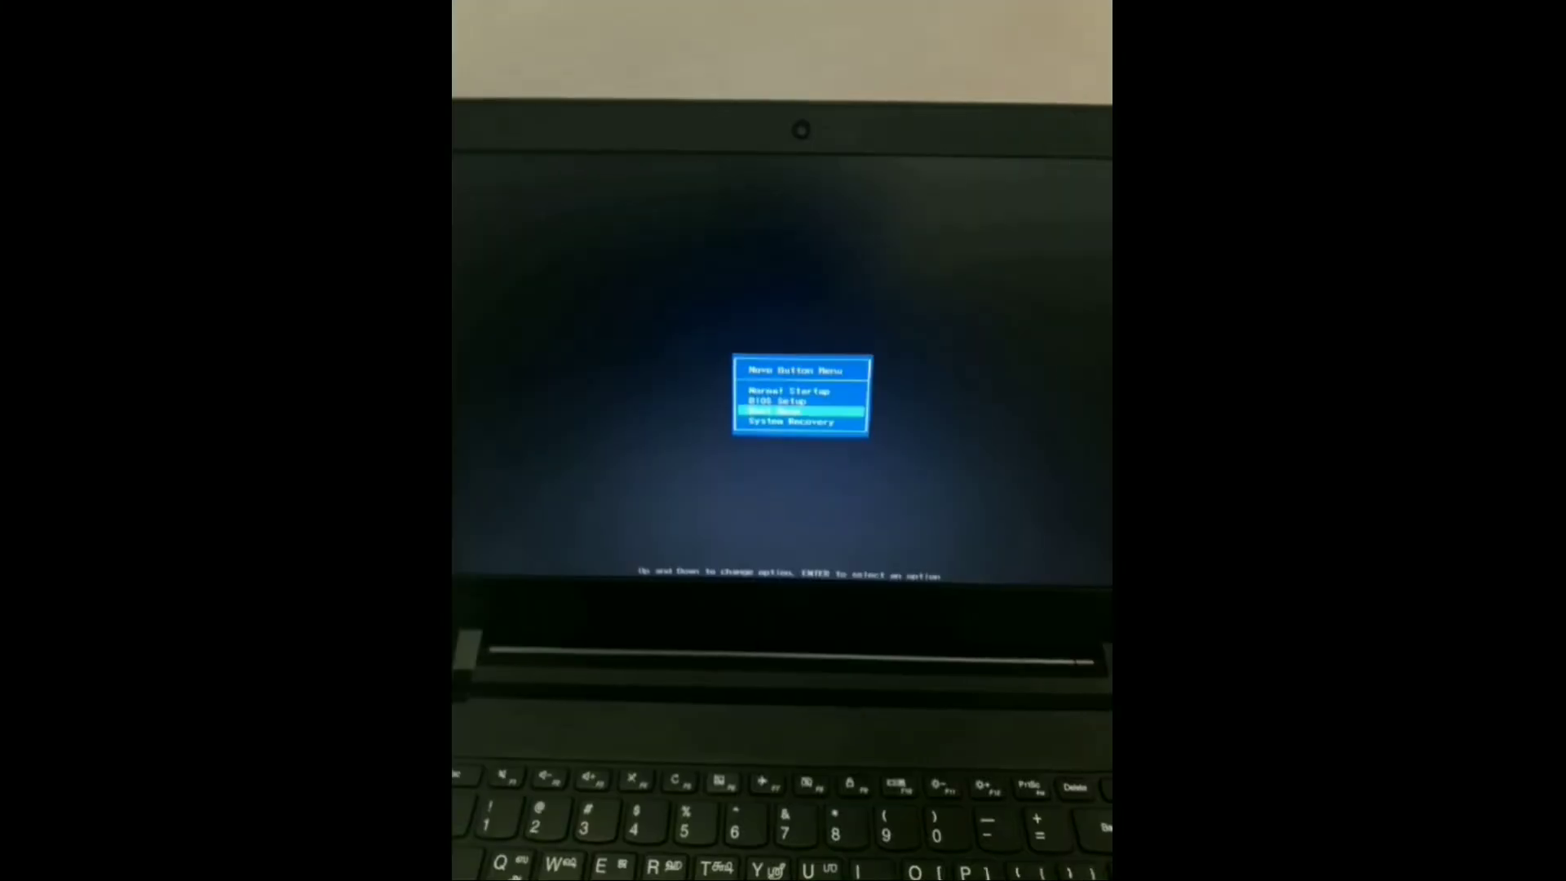
Step: Choose Boot Menu, then boot from the SanDisk Cruzer Blade USB HDD entry in Boot Manager
key(Down)
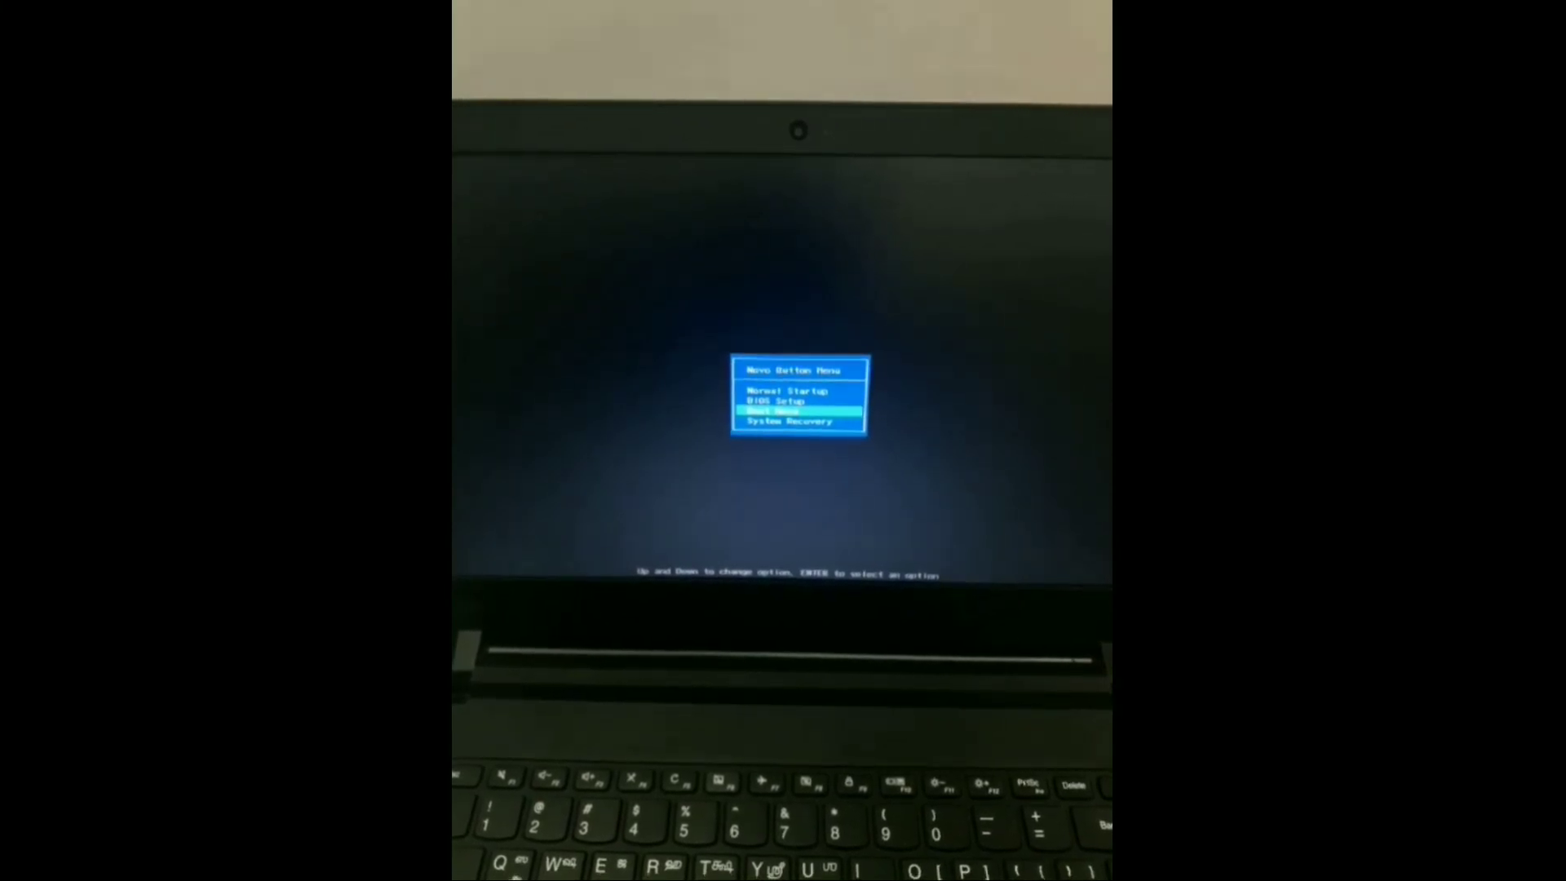
key(Return)
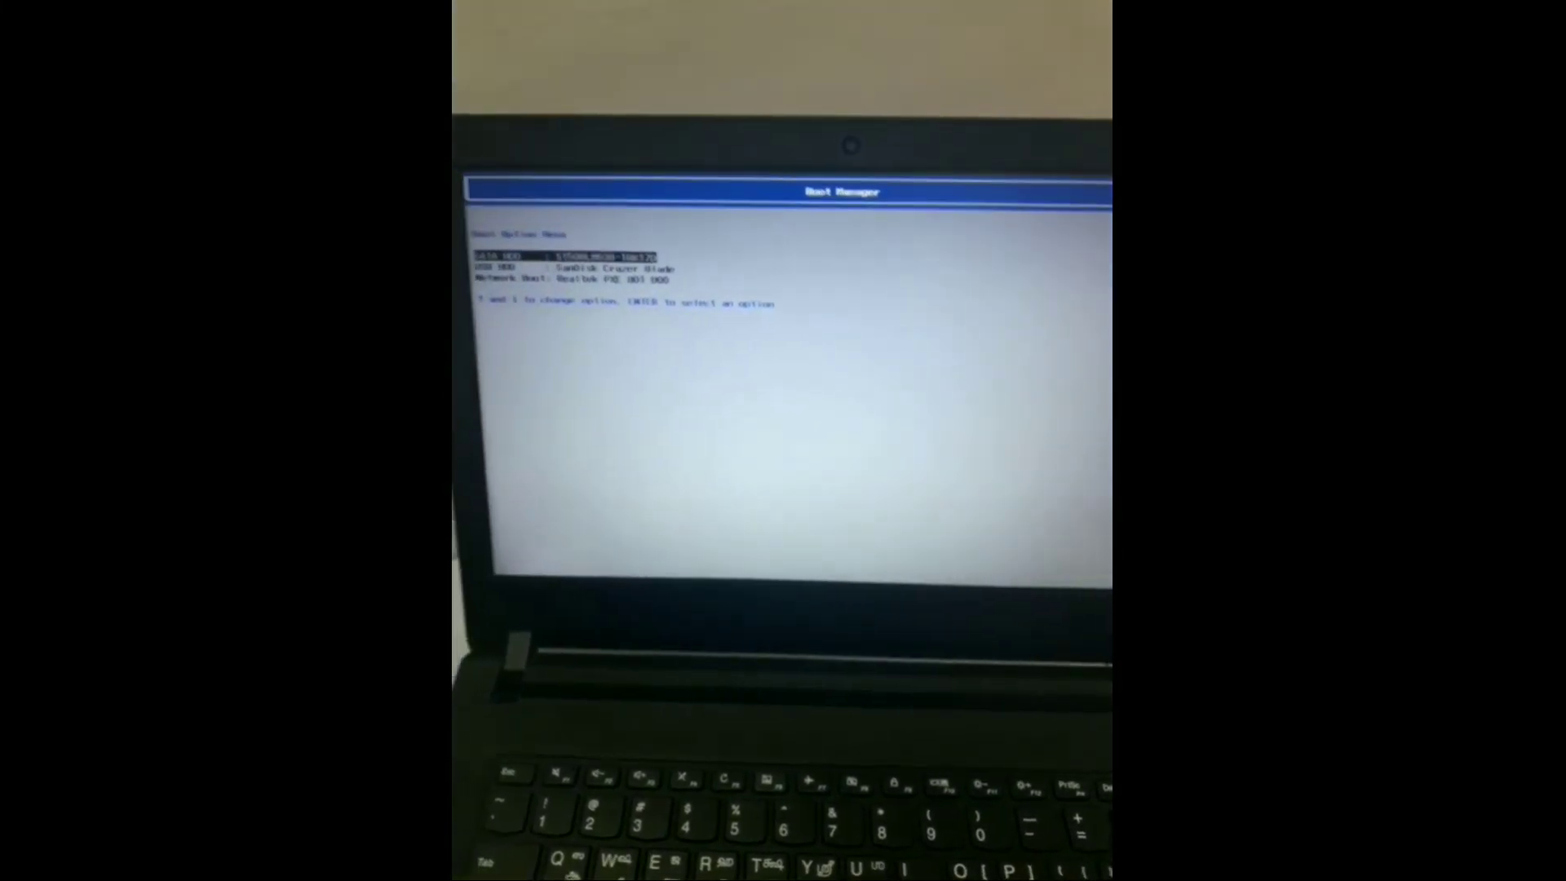
key(Down)
key(Return)
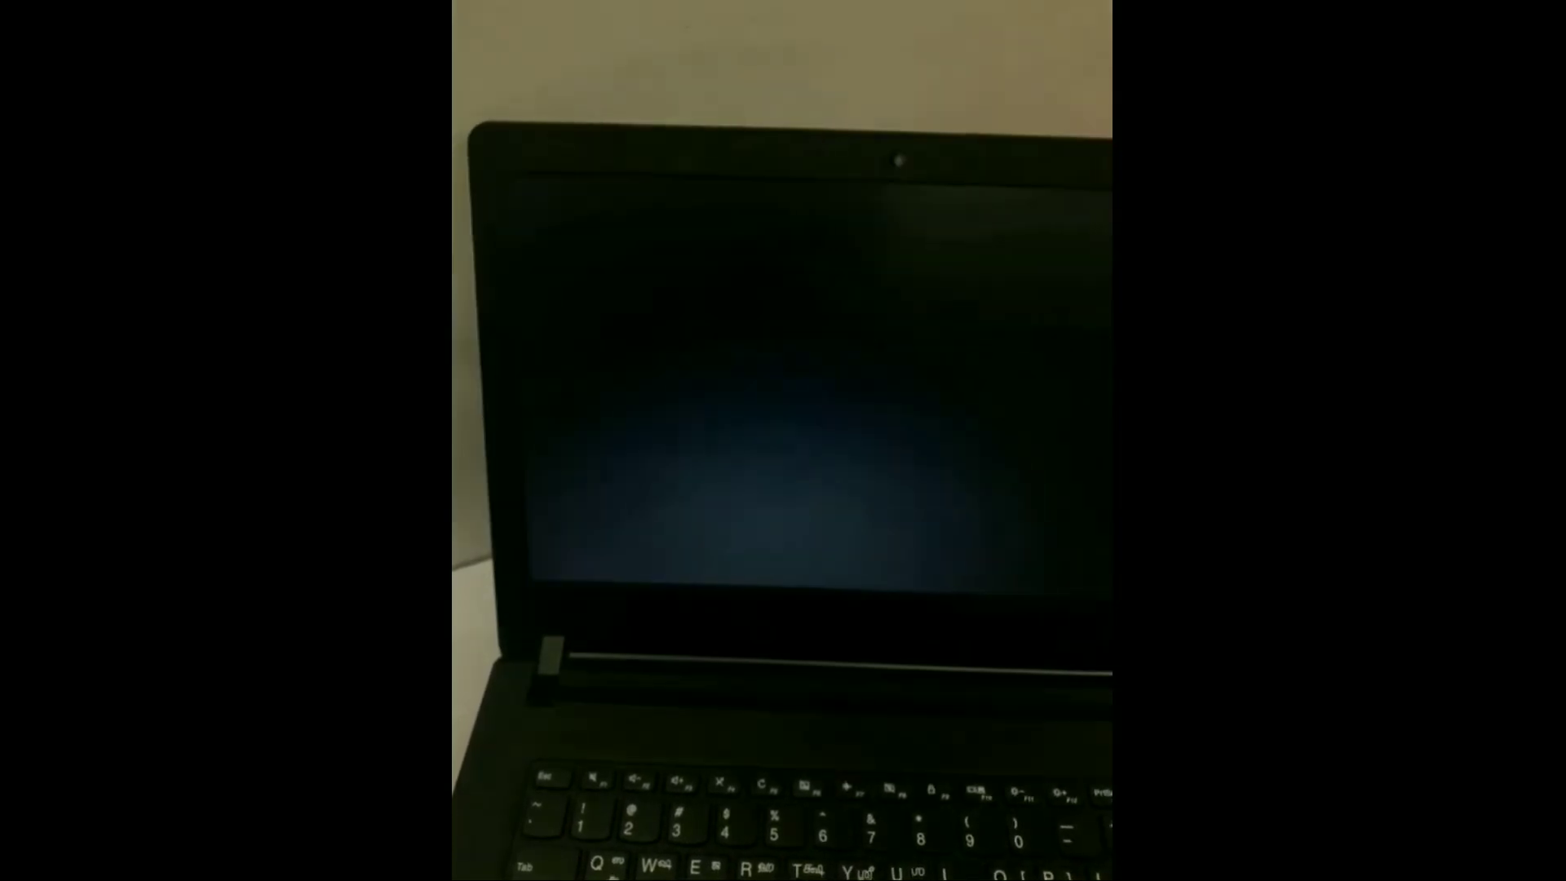